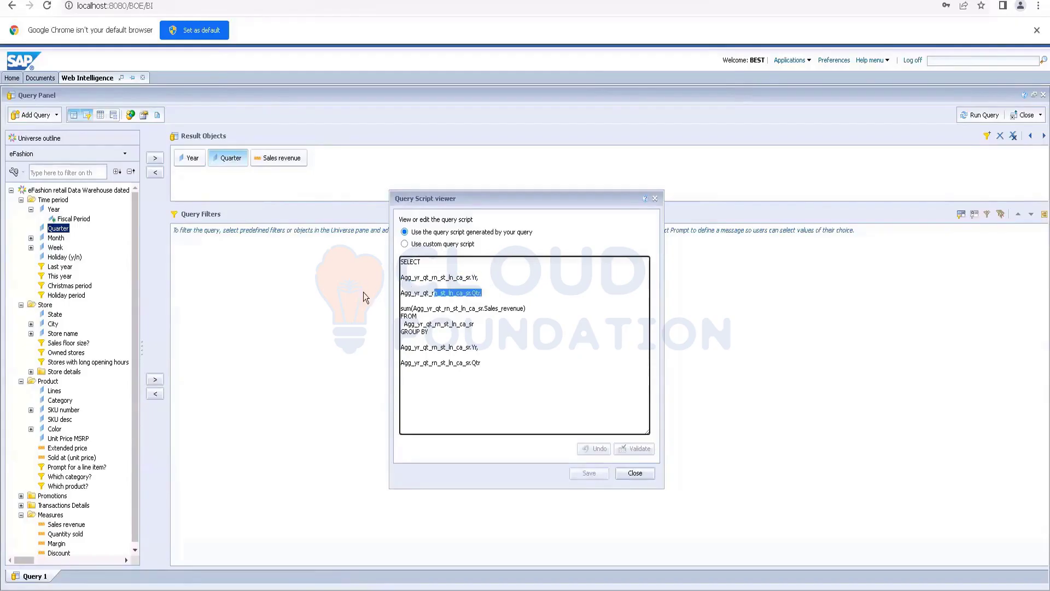
# Examine the sales revenue and year lines in the generated query script, and close the script viewer.
pyautogui.moveTo(531, 308); pyautogui.dragTo(386, 311)
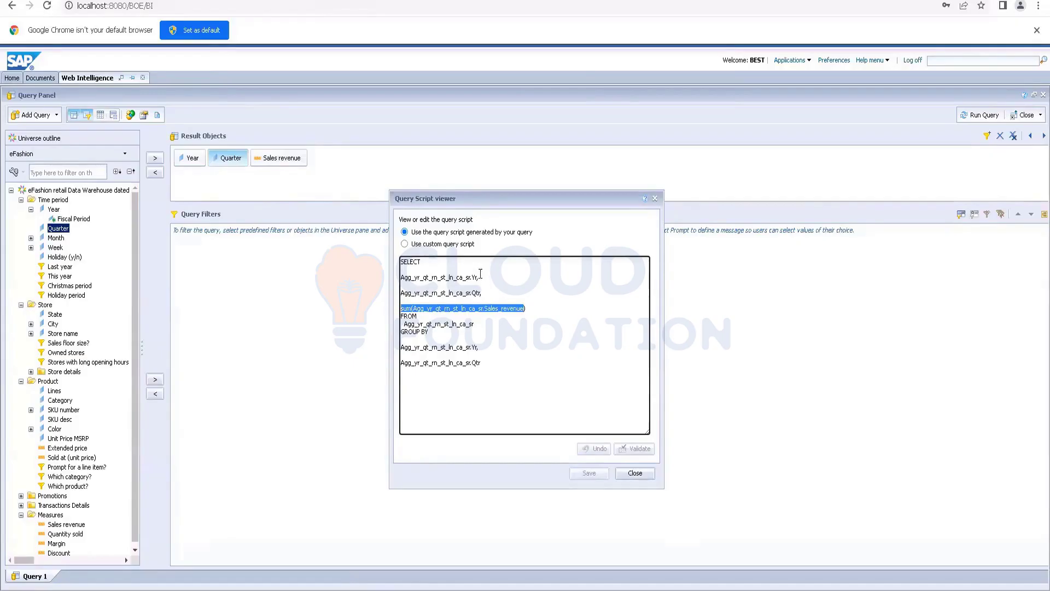
pyautogui.moveTo(478, 278); pyautogui.dragTo(402, 279)
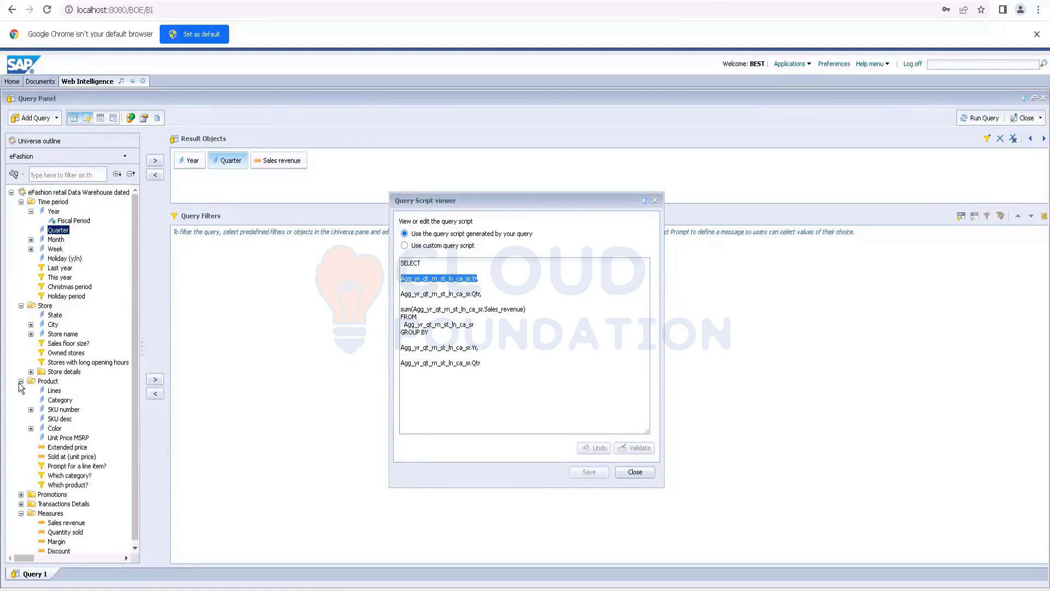
pyautogui.click(634, 472)
# Collapse the Product and Measures folders in the universe outline.
pyautogui.click(22, 381)
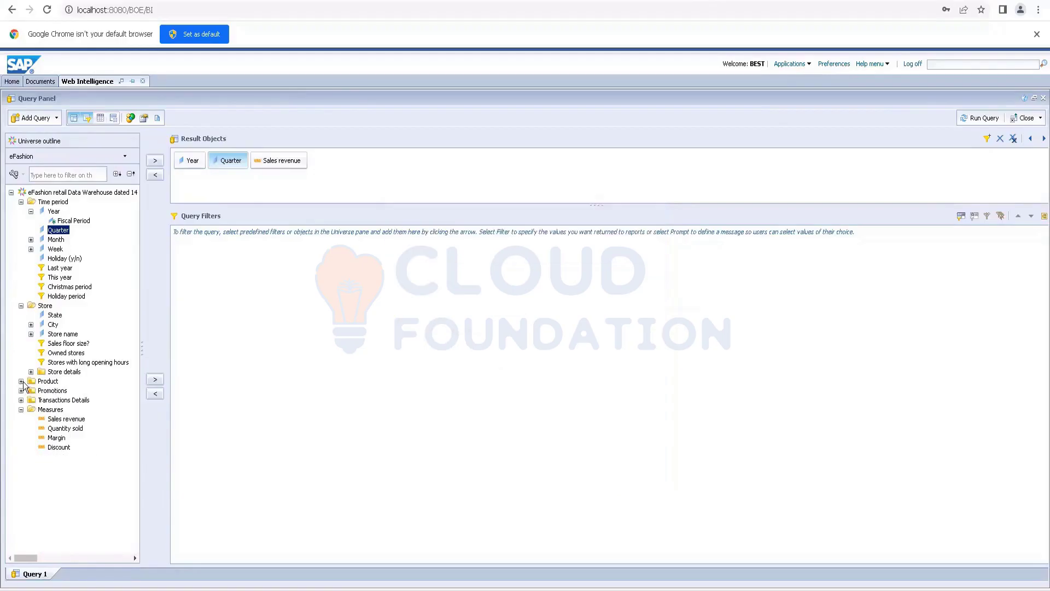
pyautogui.click(21, 382)
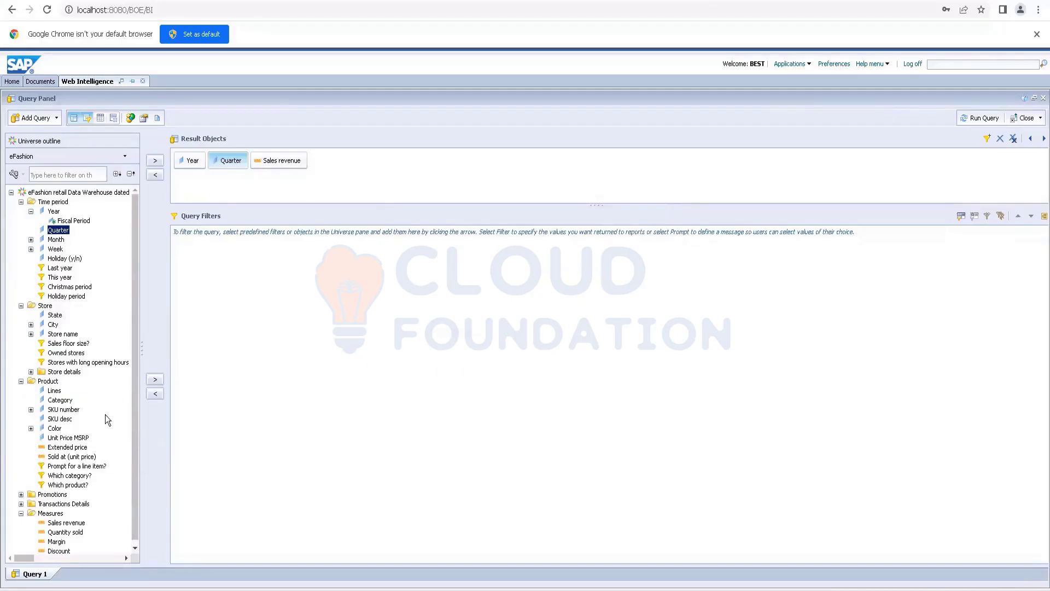
pyautogui.click(21, 381)
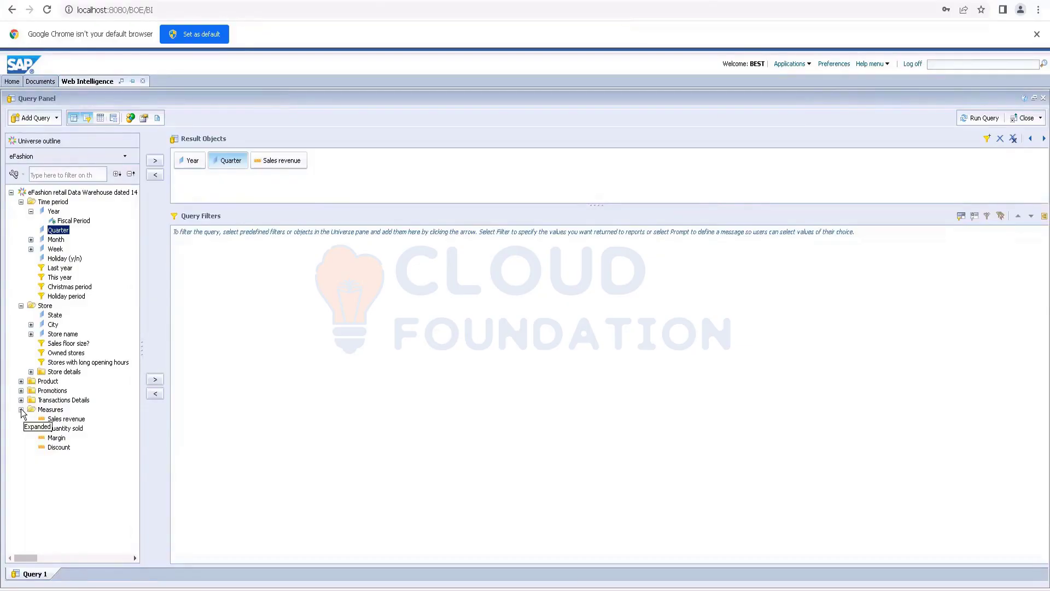
pyautogui.click(21, 409)
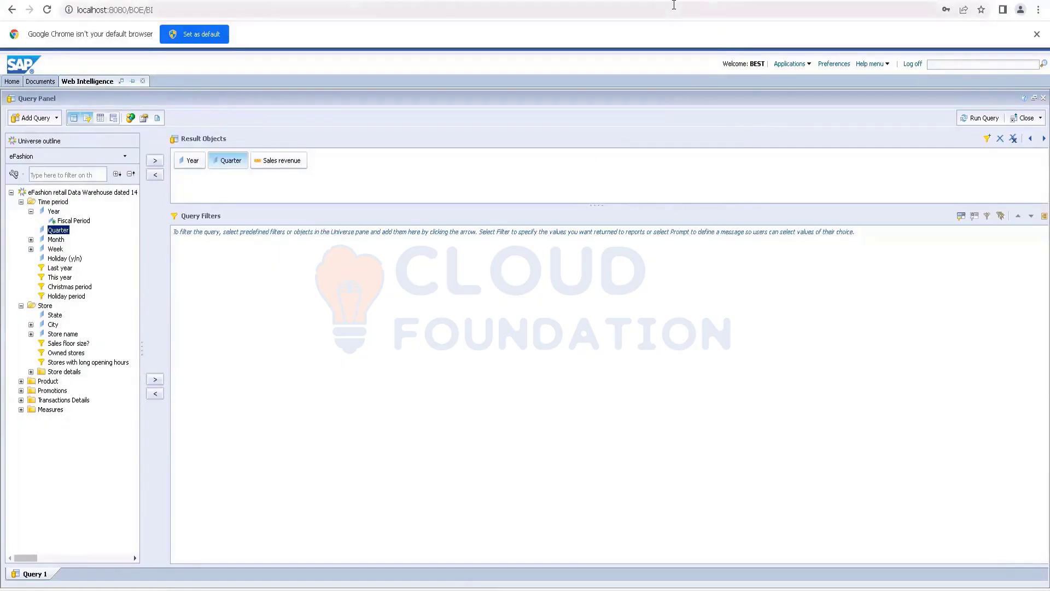
# Switch to the PowerPoint deck and read the half yearly sales revenue task of Lab activity 8.
pyautogui.hotkey('alt', 'Tab')
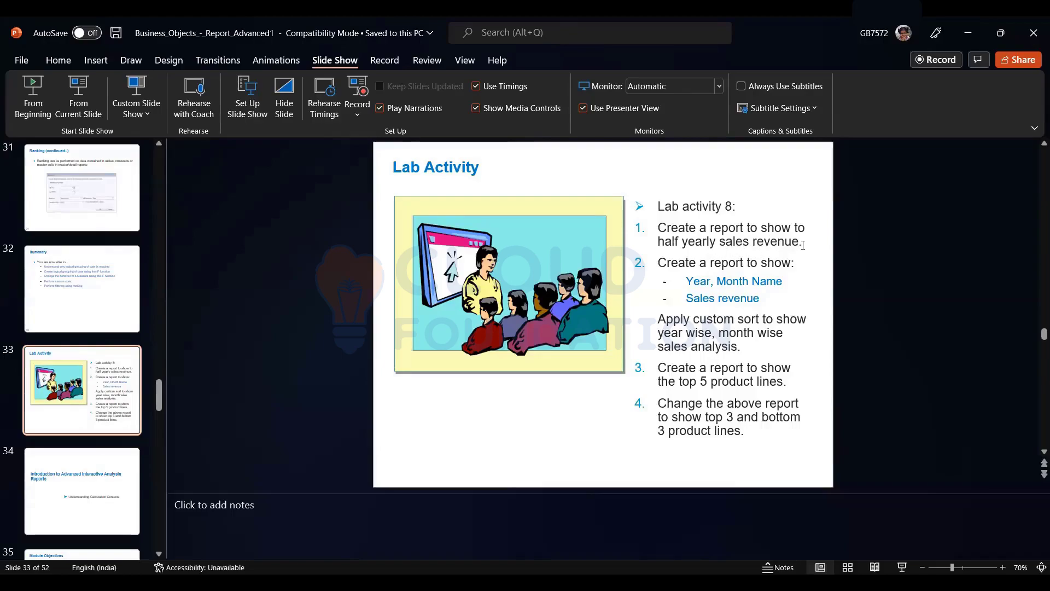
pyautogui.moveTo(799, 242); pyautogui.dragTo(730, 240)
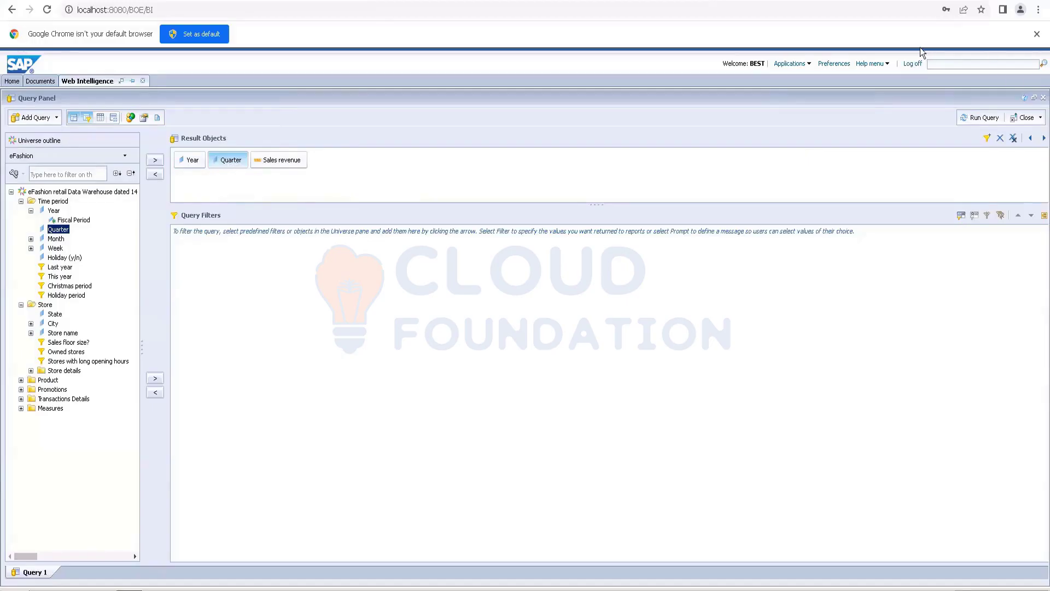
# Run the query in Web Intelligence and start a new variable named "Half yearly" with the Dimension qualification.
pyautogui.click(978, 119)
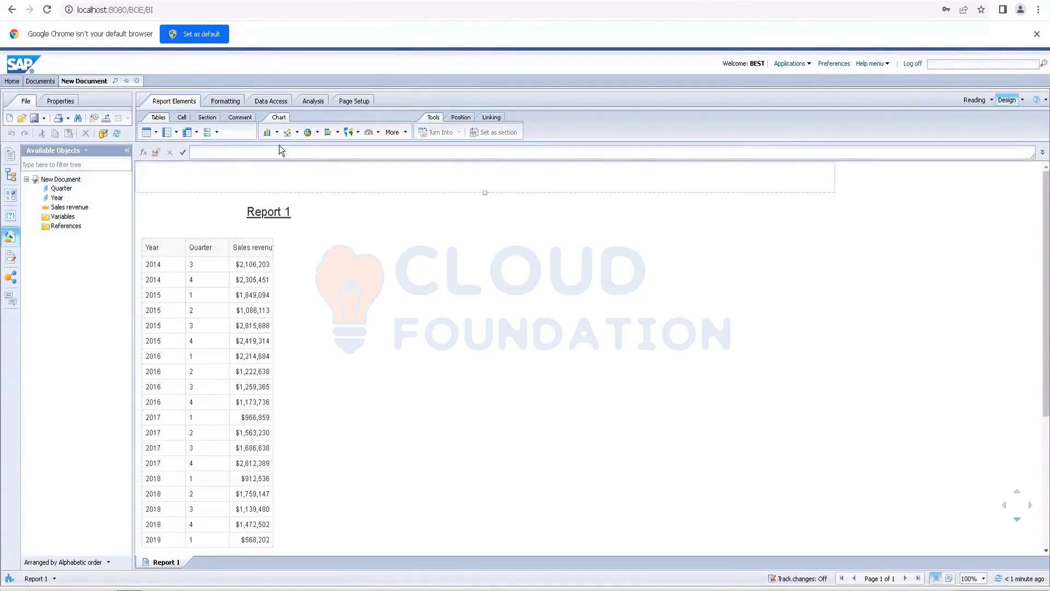
pyautogui.click(273, 102)
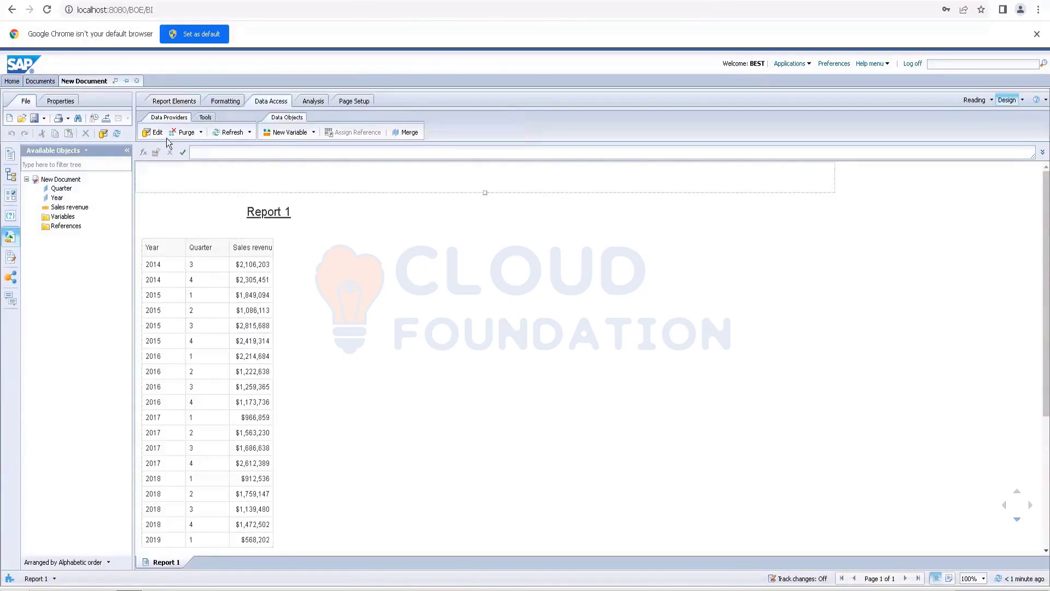
pyautogui.click(284, 133)
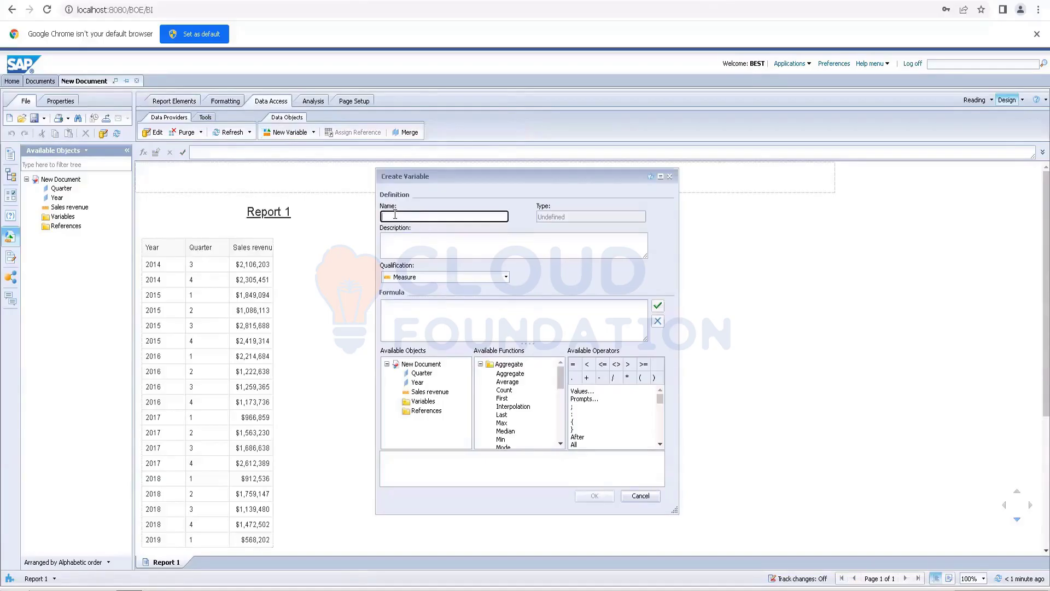
pyautogui.write('Half Yearly')
pyautogui.click(423, 278)
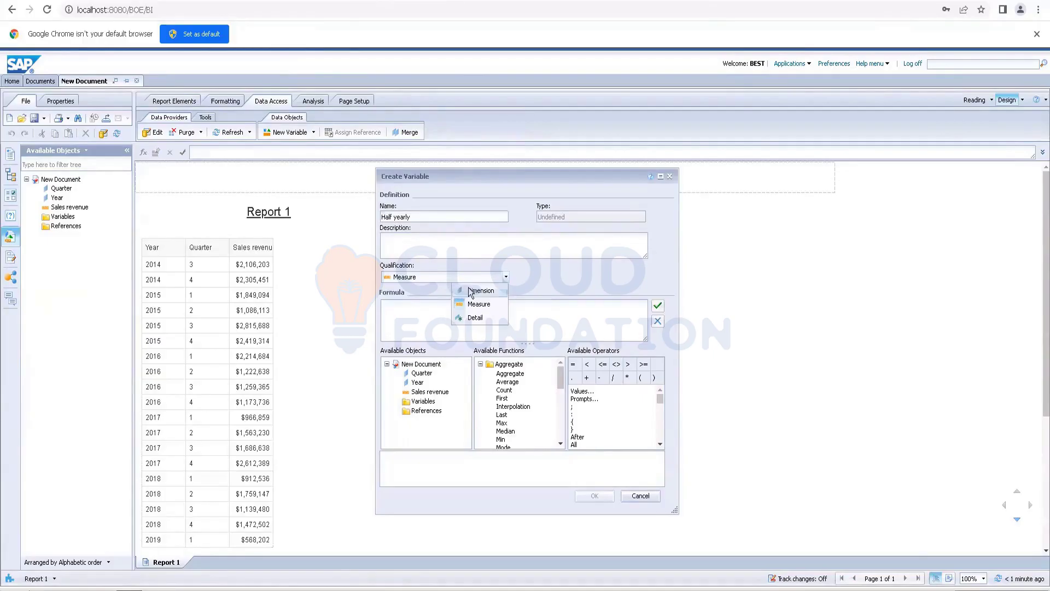
pyautogui.click(467, 291)
# Begin the variable's formula with =If([Quarter] InList(1;2), using the Quarter object and the InList operator.
pyautogui.click(465, 314)
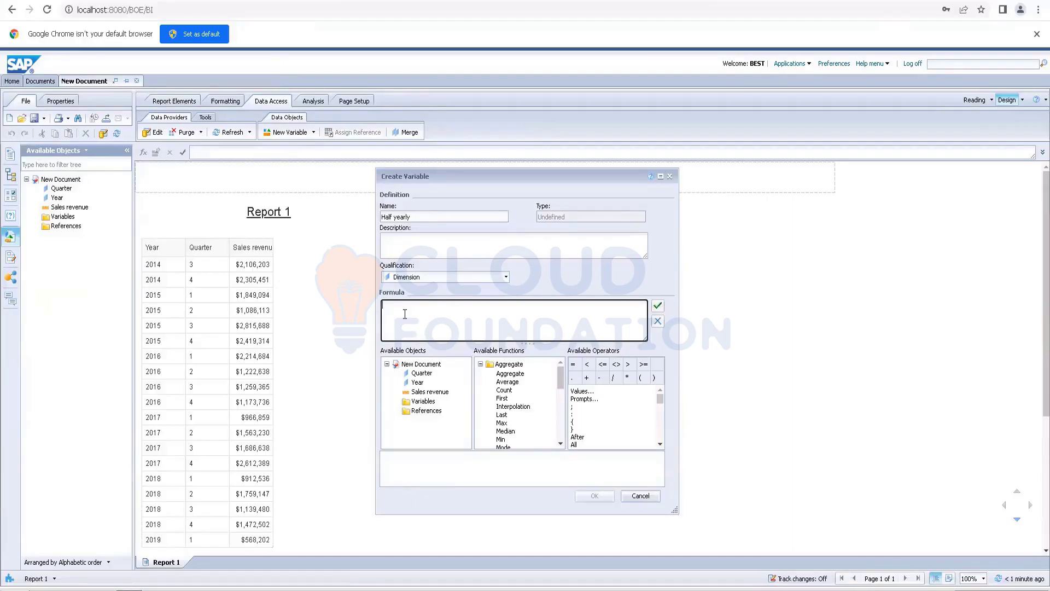
pyautogui.write('=If(')
pyautogui.click(426, 374)
pyautogui.doubleClick(422, 373)
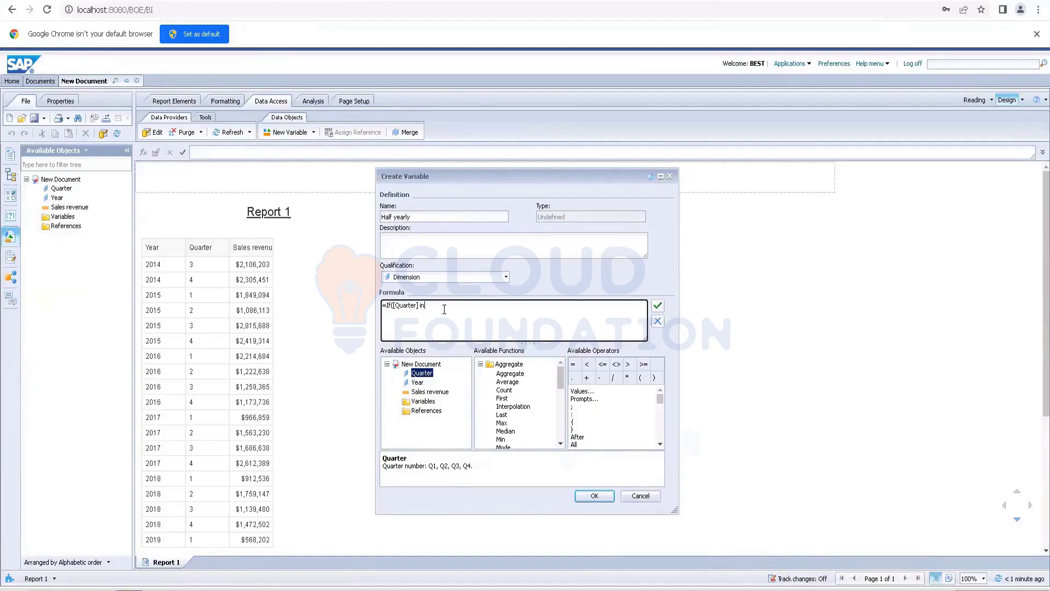
pyautogui.write('inl')
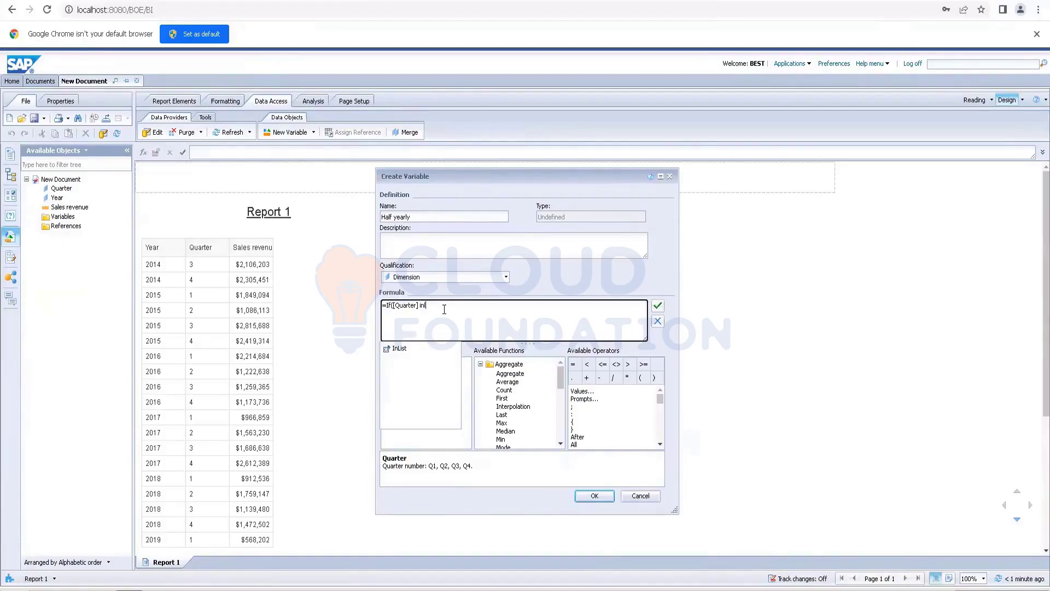
pyautogui.doubleClick(397, 349)
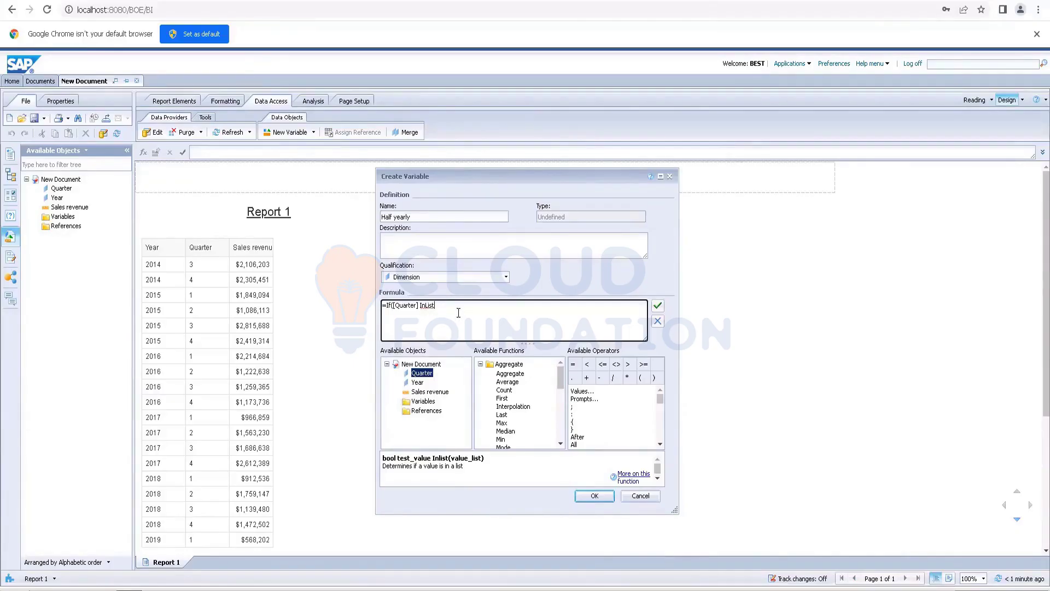
pyautogui.write('(')
pyautogui.write('1,2')
pyautogui.press('BackSpace')
pyautogui.write(';2')
# Complete the formula with "then H1 else H2)" after the InList condition and validate it.
pyautogui.write('the n')
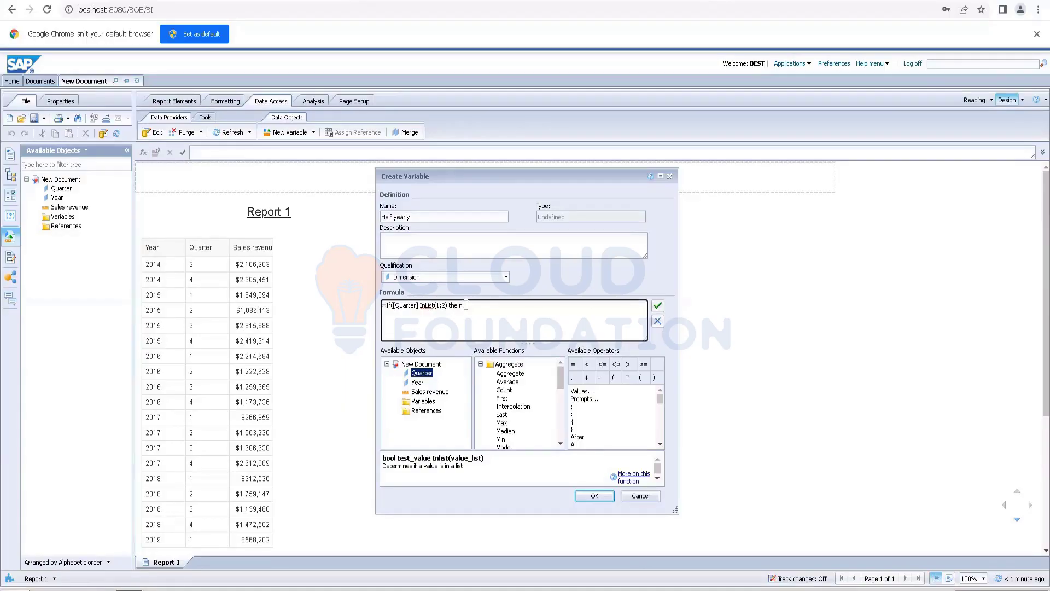
pyautogui.write('H1 else H2')
pyautogui.press('BackSpace')
pyautogui.press('BackSpace')
pyautogui.write('n')
pyautogui.click(658, 308)
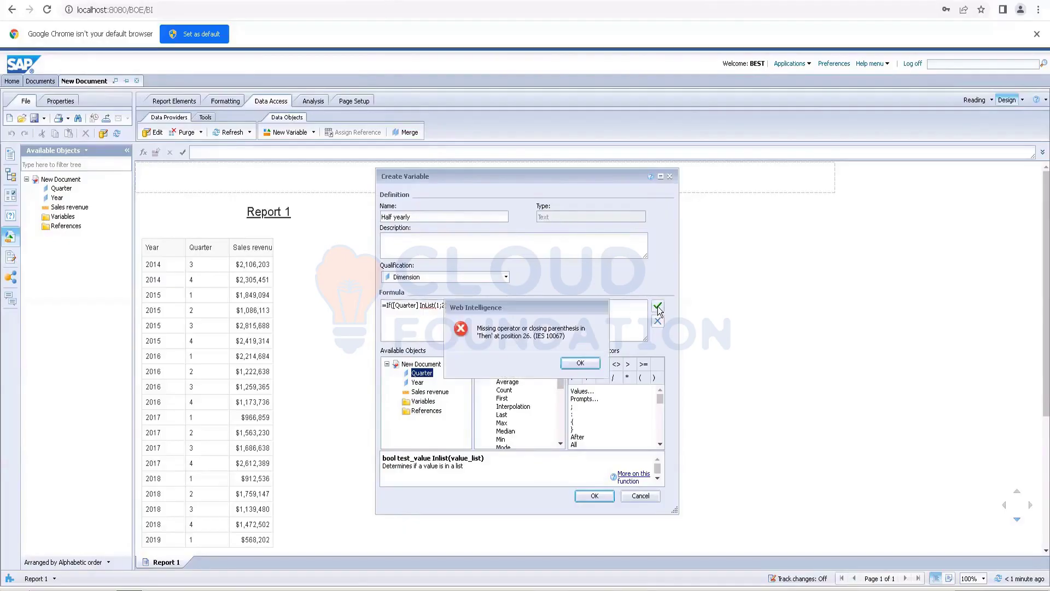
pyautogui.click(594, 364)
# Replace the words "then" and "else" in the formula with semicolons and validate it again.
pyautogui.click(462, 306)
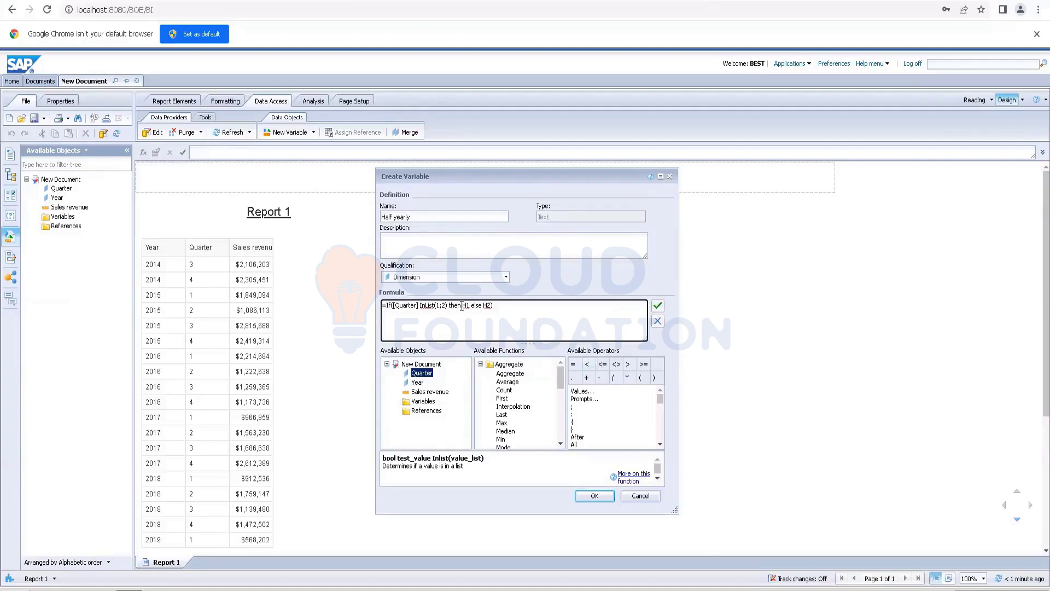
pyautogui.press('BackSpace')
pyautogui.press('BackSpace')
pyautogui.press('BackSpace')
pyautogui.press('BackSpace')
pyautogui.write(';')
pyautogui.click(473, 307)
pyautogui.press('BackSpace')
pyautogui.press('BackSpace')
pyautogui.press('BackSpace')
pyautogui.press('BackSpace')
pyautogui.write(';')
pyautogui.click(657, 308)
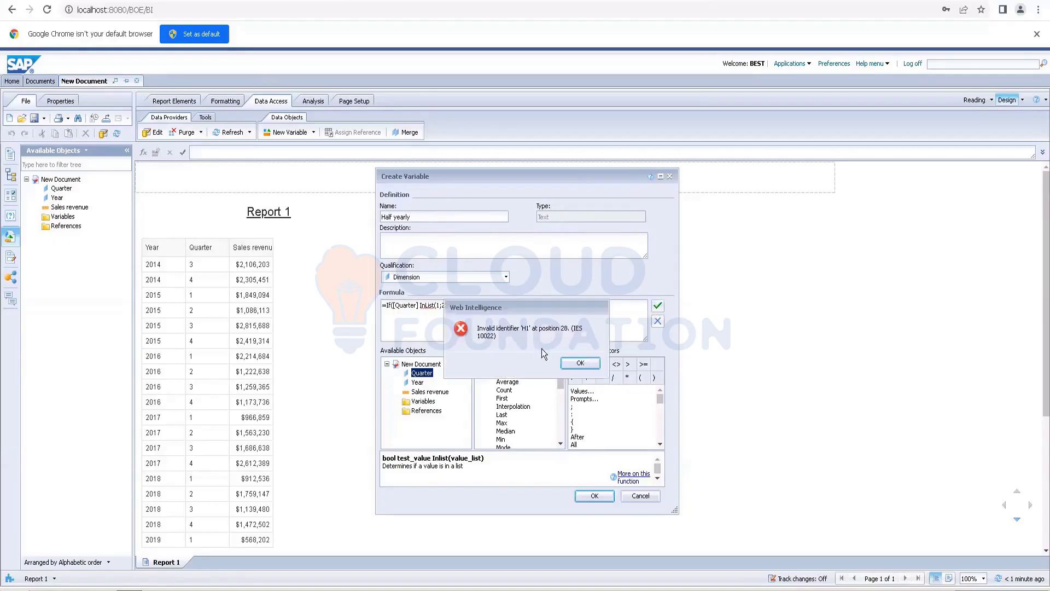
pyautogui.click(579, 363)
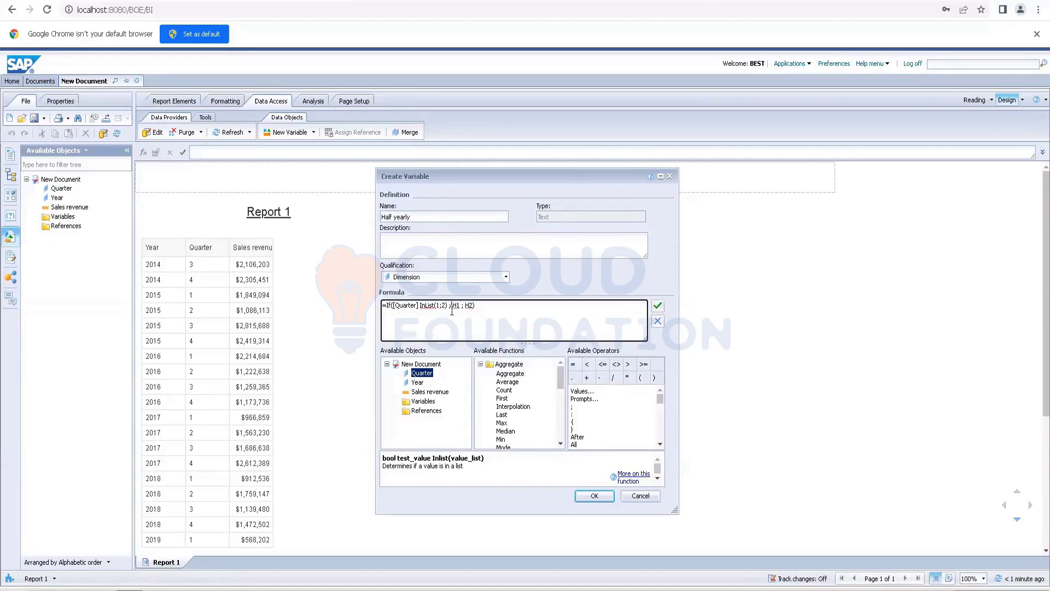
# Enclose the H1 and H2 results in double quotes and check the formula.
pyautogui.click(452, 311)
pyautogui.write('"')
pyautogui.click(463, 304)
pyautogui.write('"')
pyautogui.click(471, 305)
pyautogui.write('" ;"H2"')
pyautogui.click(657, 305)
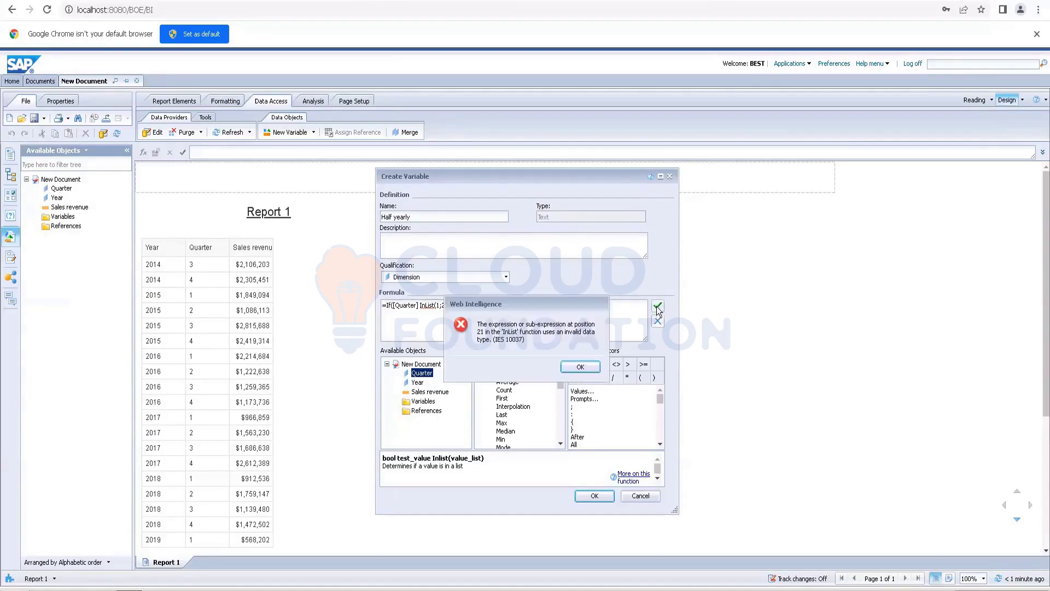
pyautogui.click(580, 366)
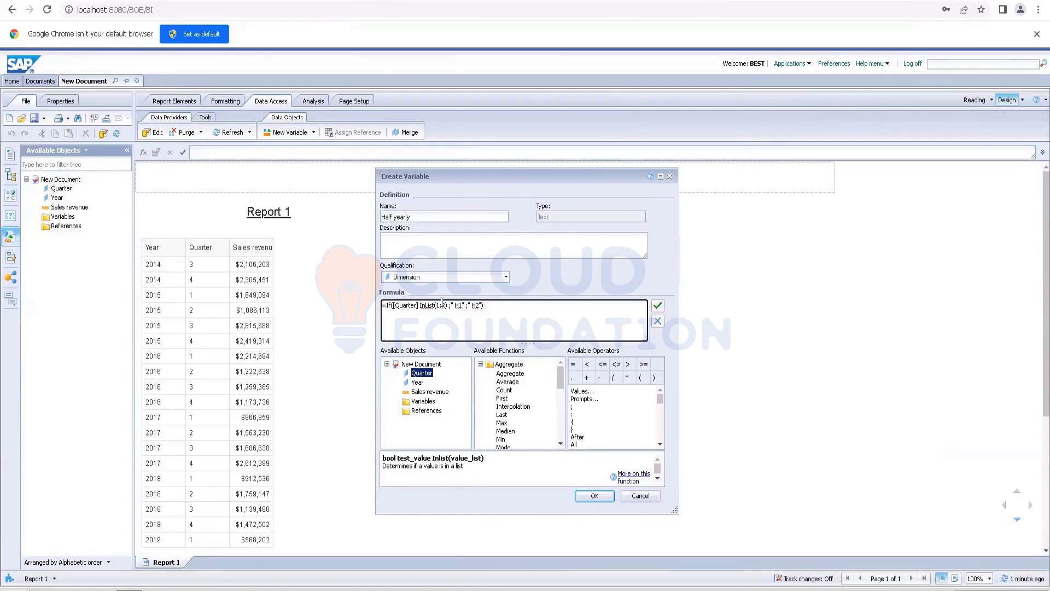
# Try separating the InList values 1 and 2 with a comma and validate the formula.
pyautogui.press('BackSpace')
pyautogui.write(',')
pyautogui.click(658, 306)
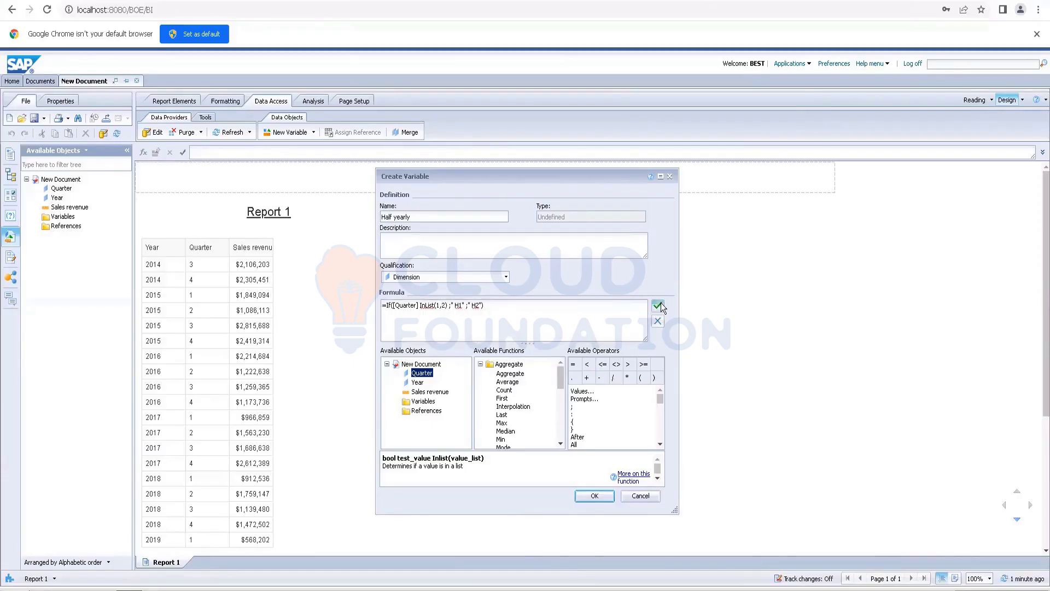
pyautogui.click(593, 366)
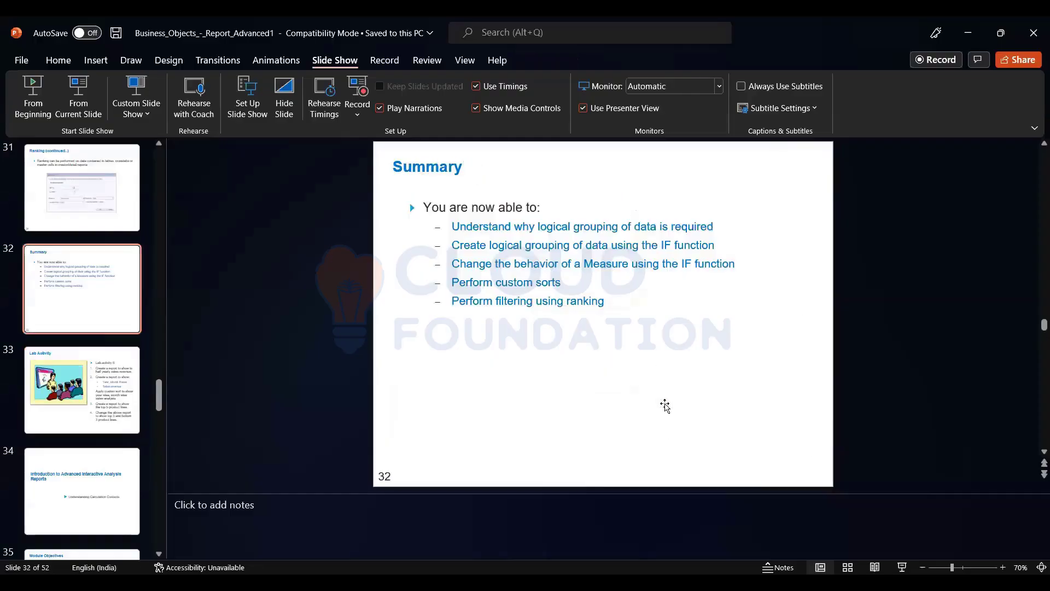
# Look through the earlier PowerPoint slides for the IF function syntax.
pyautogui.scroll(1, 664, 404)
pyautogui.scroll(1, 665, 404)
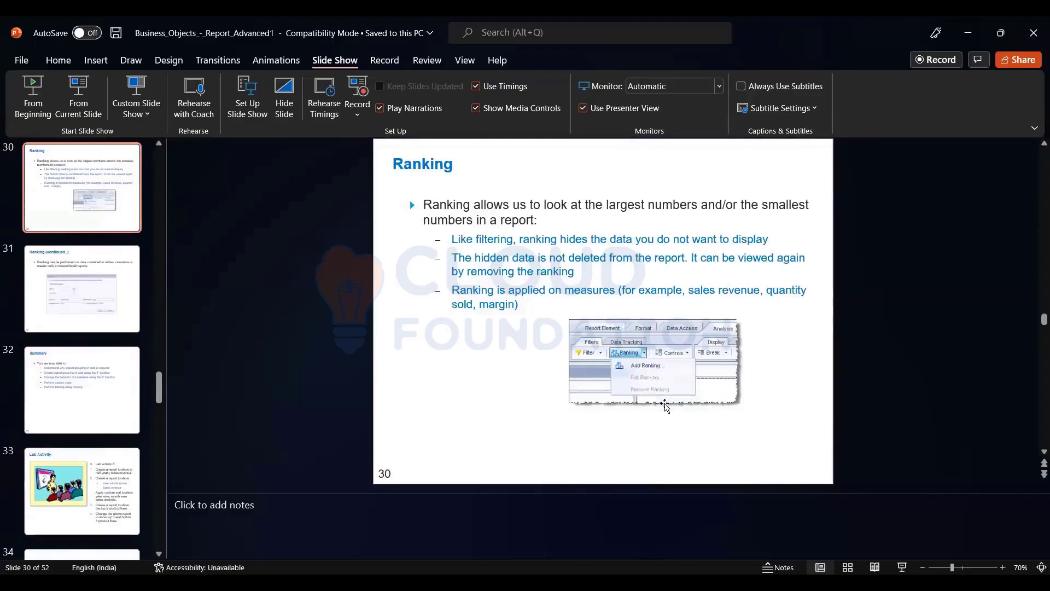
pyautogui.scroll(1, 665, 404)
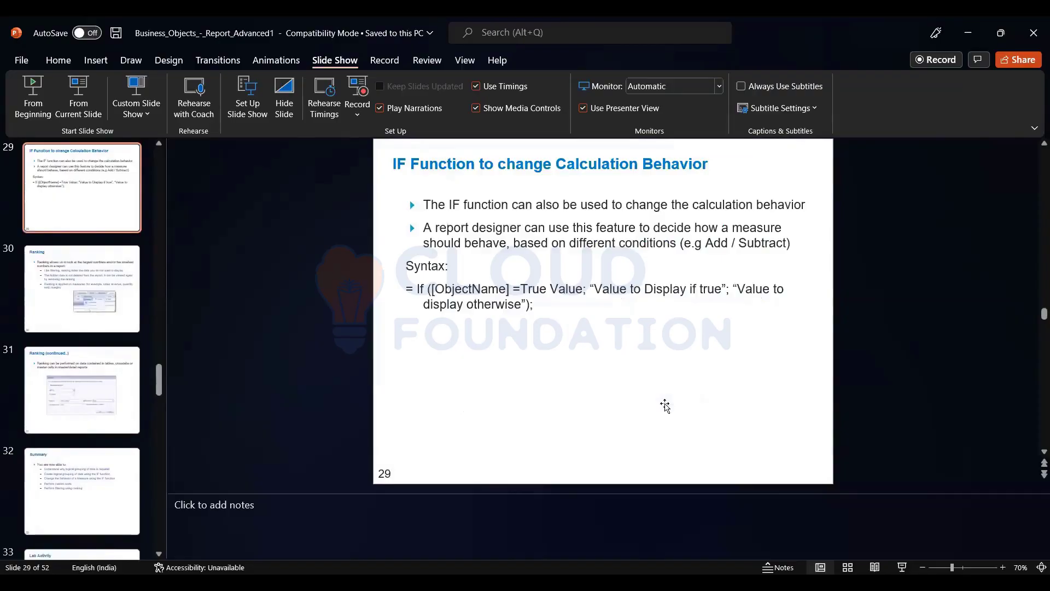
pyautogui.scroll(1, 665, 405)
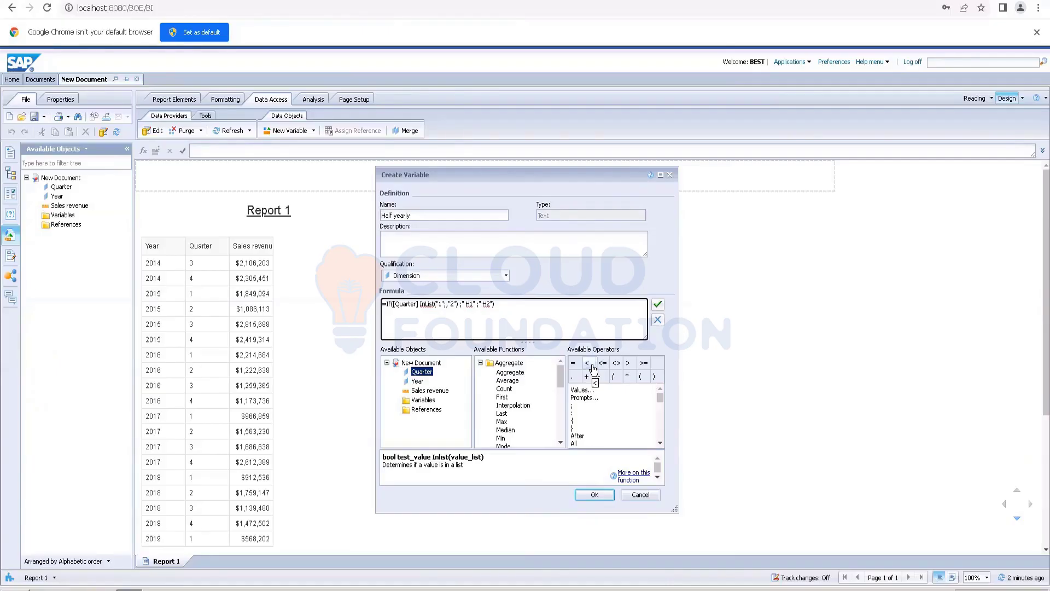
# Correct the InList values in the variable's formula to "1";"2" and validate the formula.
pyautogui.press('BackSpace')
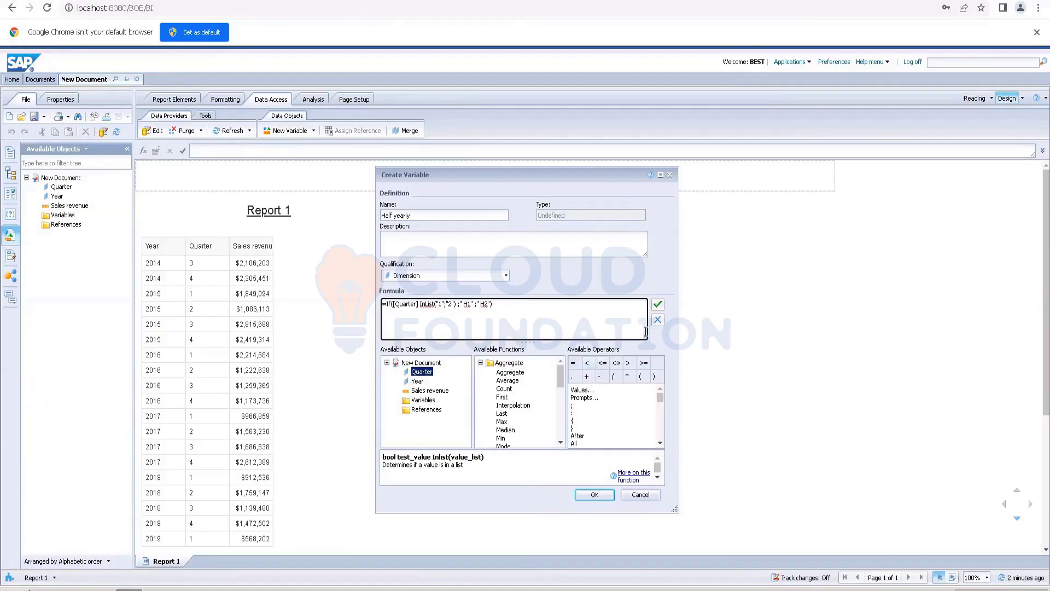
pyautogui.click(659, 304)
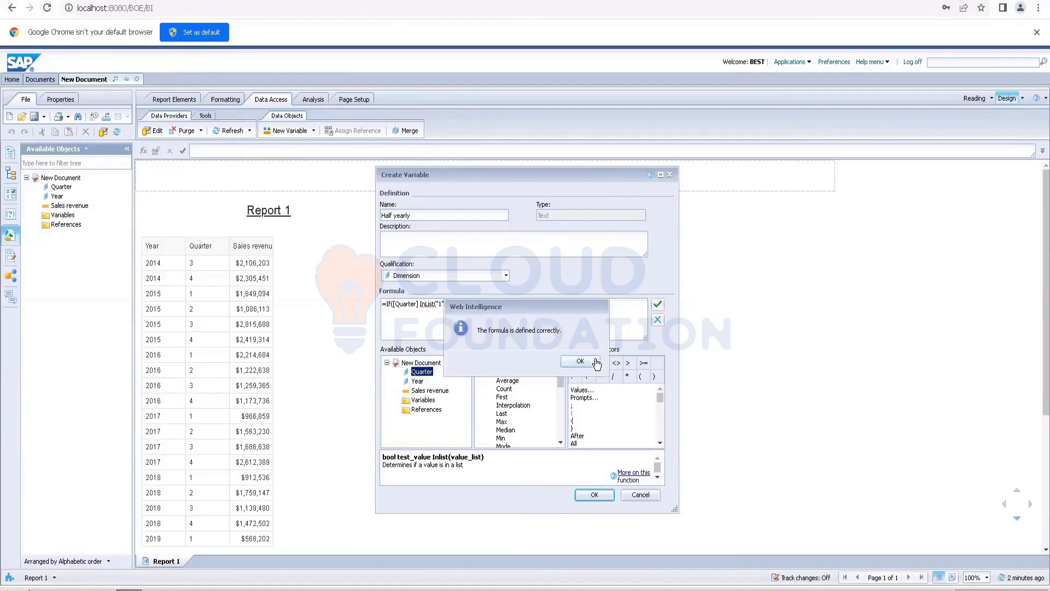
pyautogui.click(590, 364)
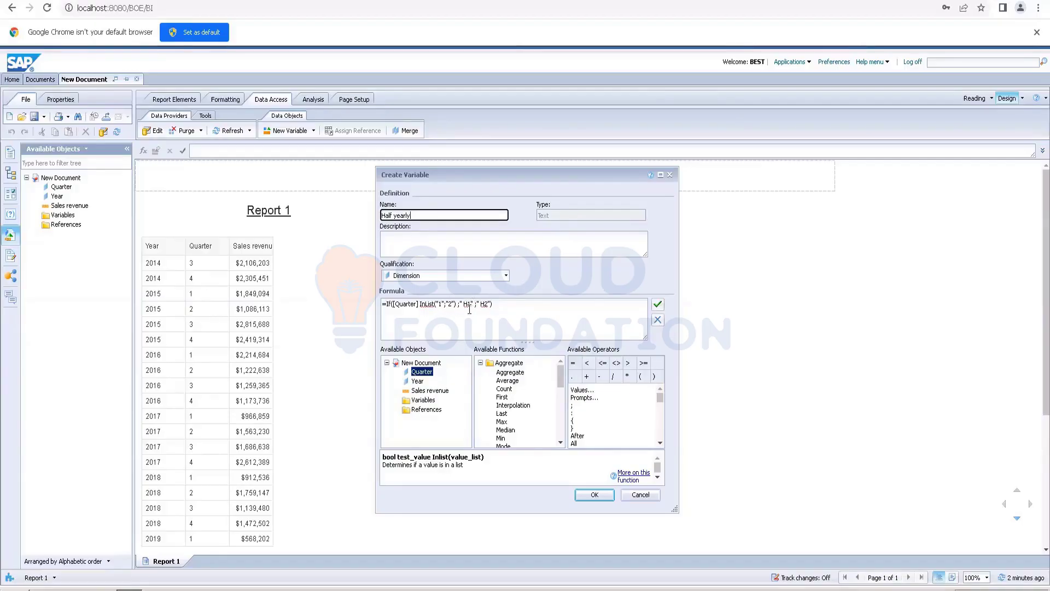
# Review the formula's InList condition and its H1 and H2 results, and recheck the formula's validity.
pyautogui.moveTo(455, 304); pyautogui.dragTo(419, 304)
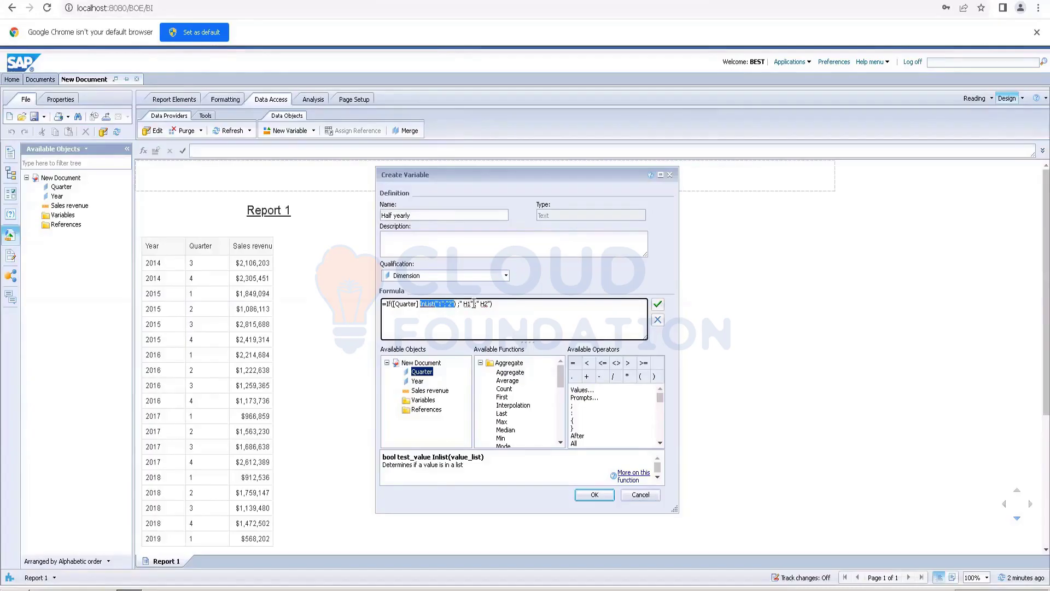
pyautogui.click(466, 304)
pyautogui.doubleClick(466, 303)
pyautogui.click(488, 303)
pyautogui.write('"')
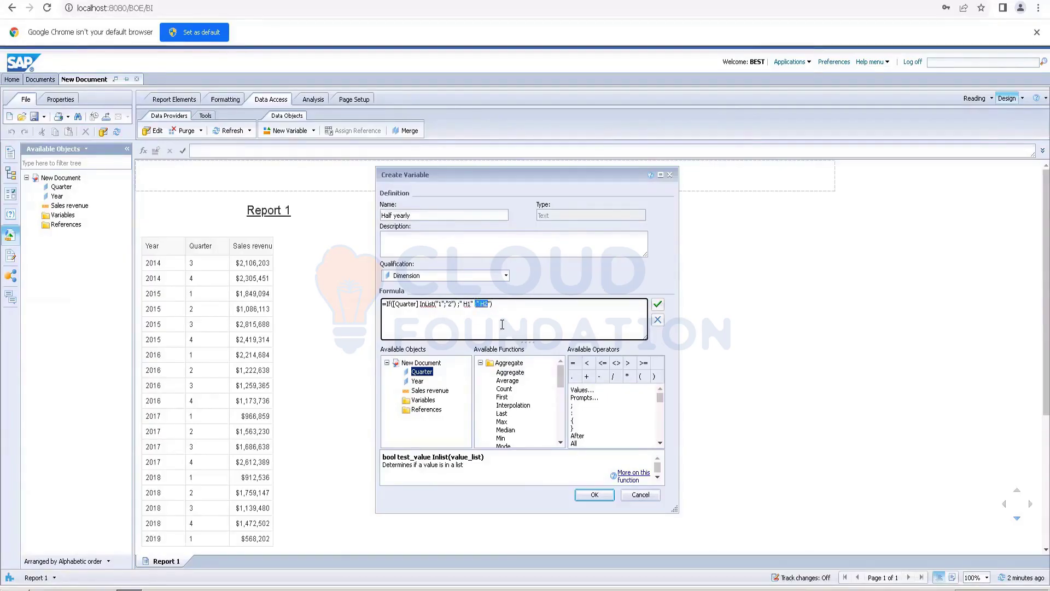
pyautogui.click(657, 304)
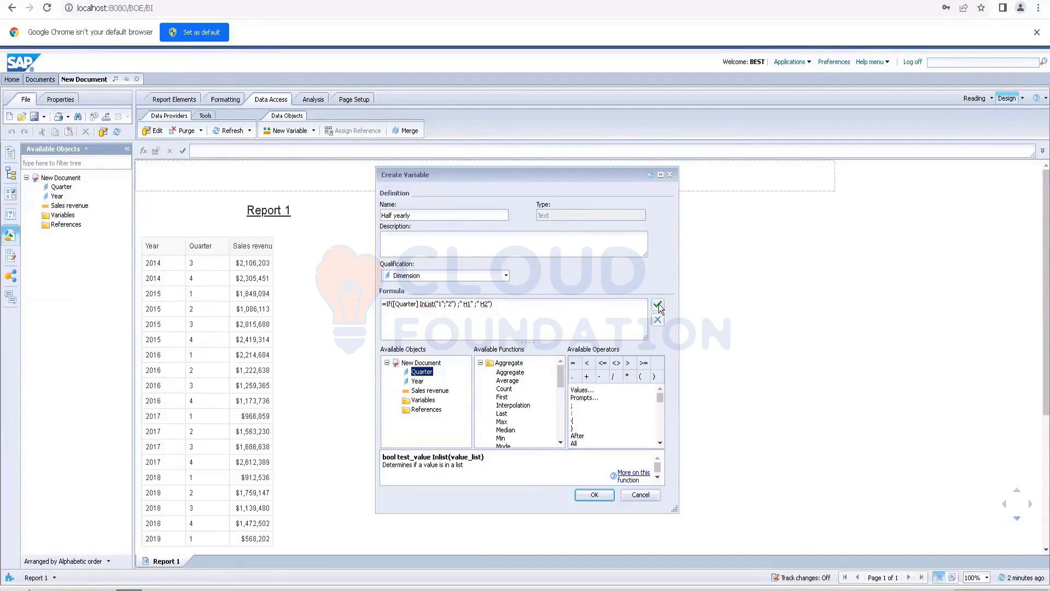
pyautogui.click(579, 362)
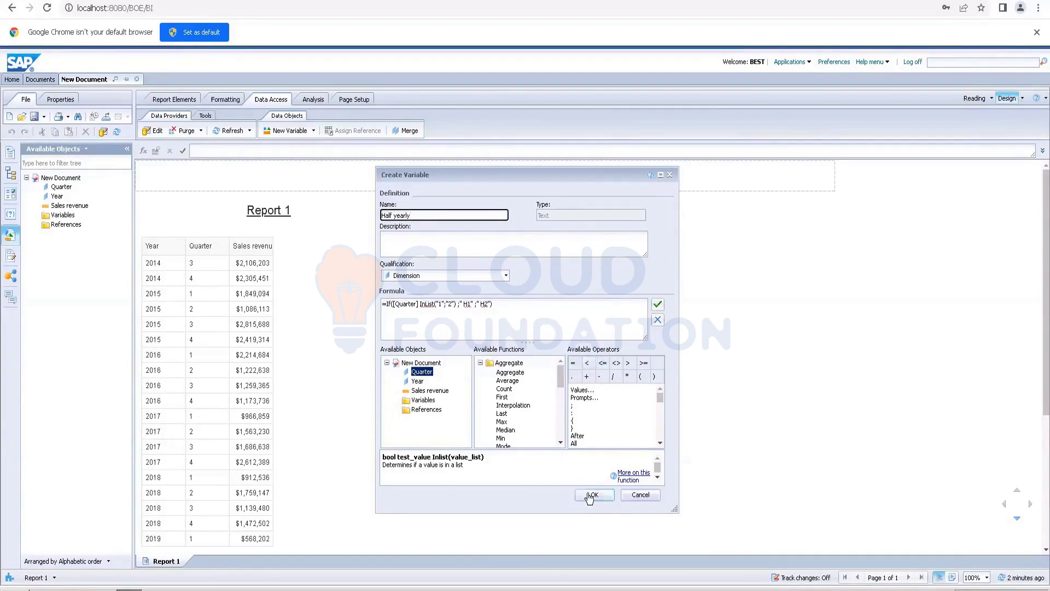
# Save the Half yearly variable and add it to the report table as a column after Sales revenue.
pyautogui.click(589, 495)
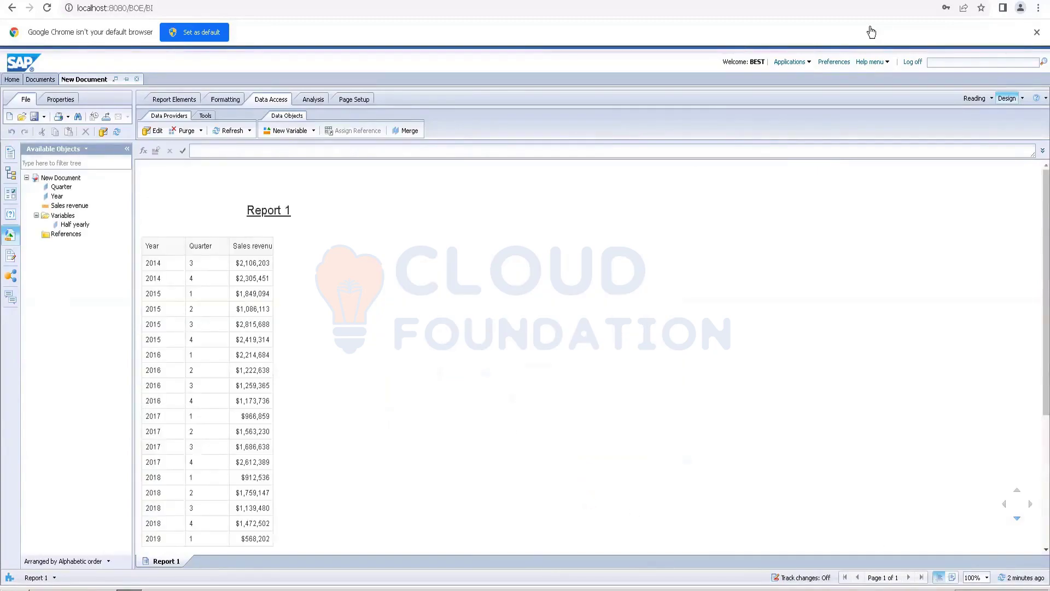
pyautogui.moveTo(74, 225); pyautogui.dragTo(272, 247)
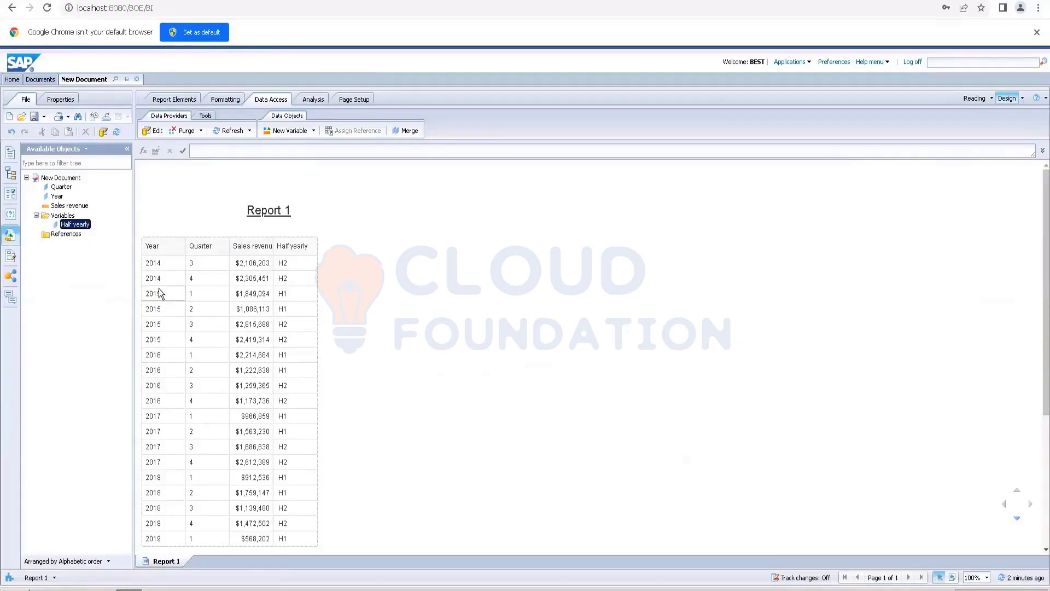
# Create a radio buttons input control on Year that applies to the current report, Report 1.
pyautogui.click(12, 195)
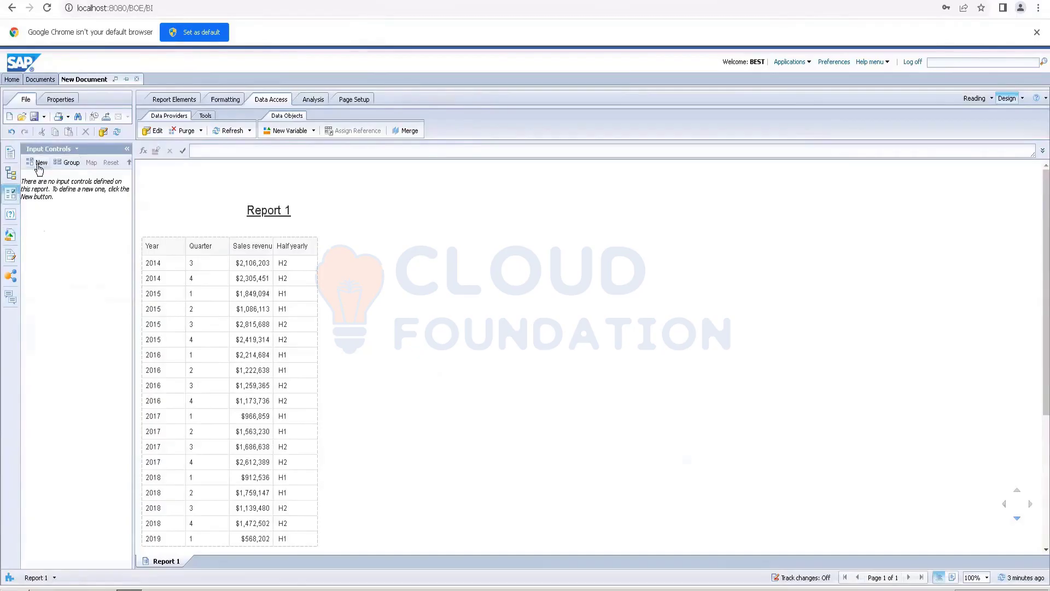
pyautogui.click(39, 164)
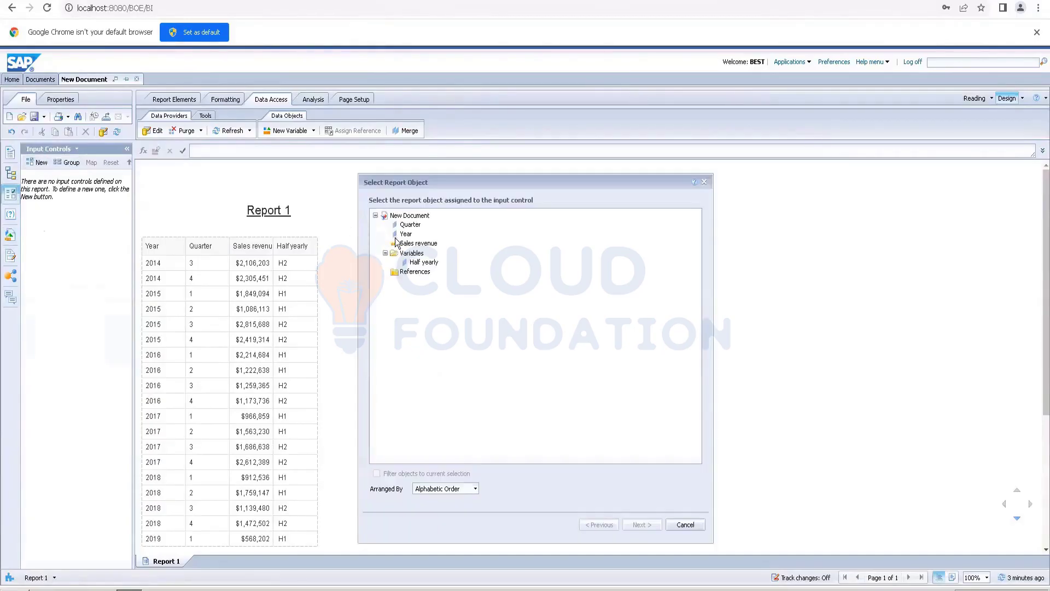
pyautogui.doubleClick(405, 236)
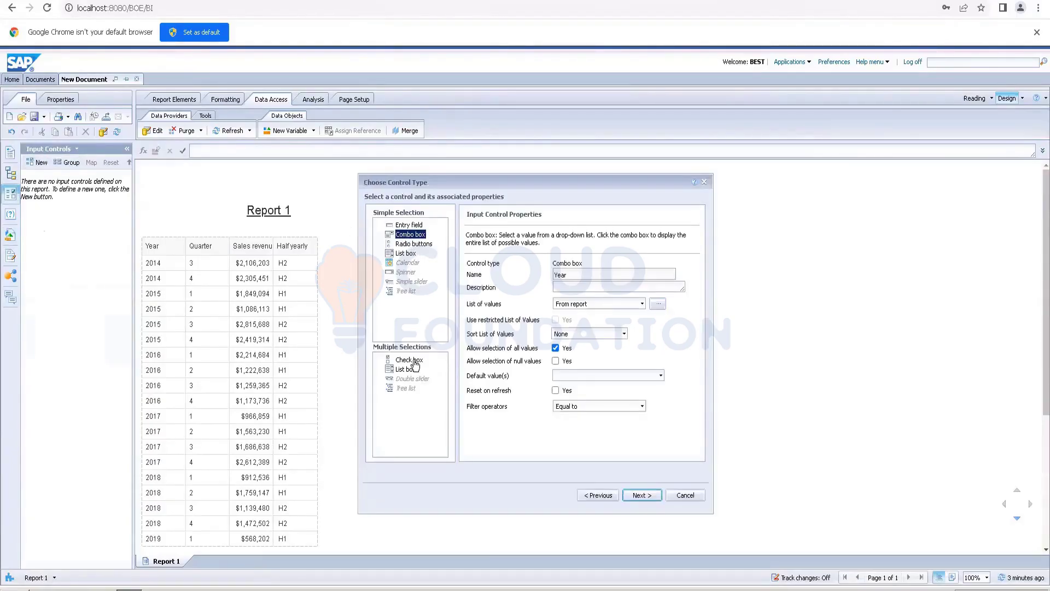
pyautogui.click(420, 244)
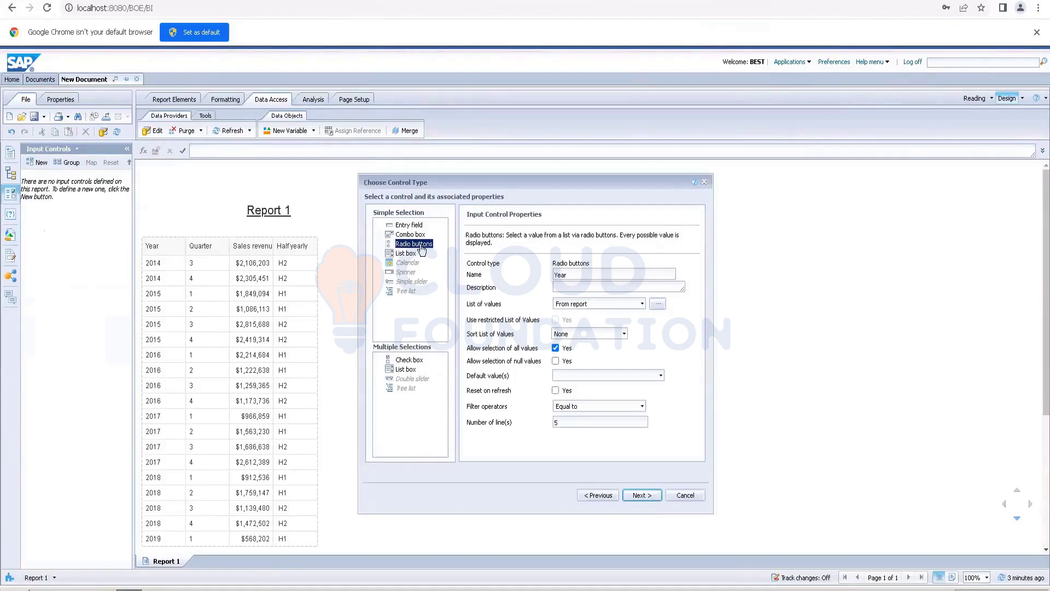
pyautogui.click(639, 496)
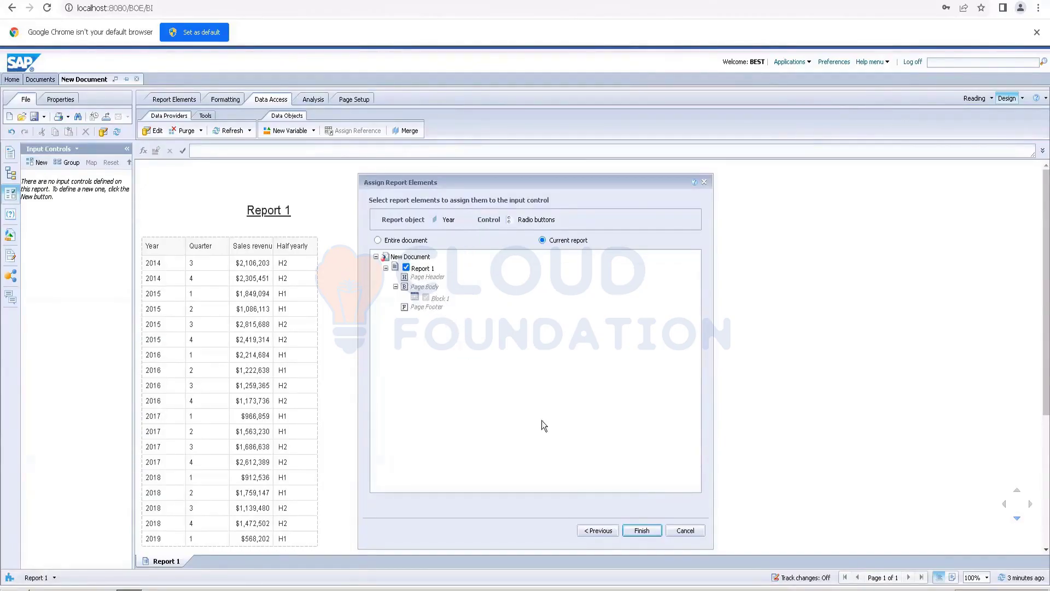
pyautogui.click(640, 530)
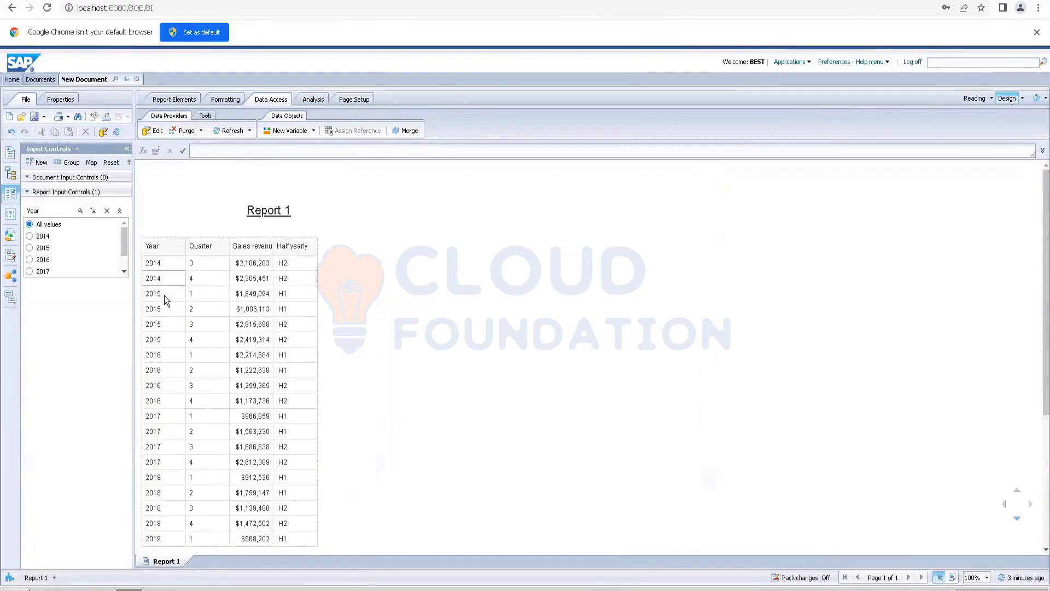
# Remove the Quarter column from the table and filter the report by 2014, 2015 and 2016 in turn.
pyautogui.click(30, 236)
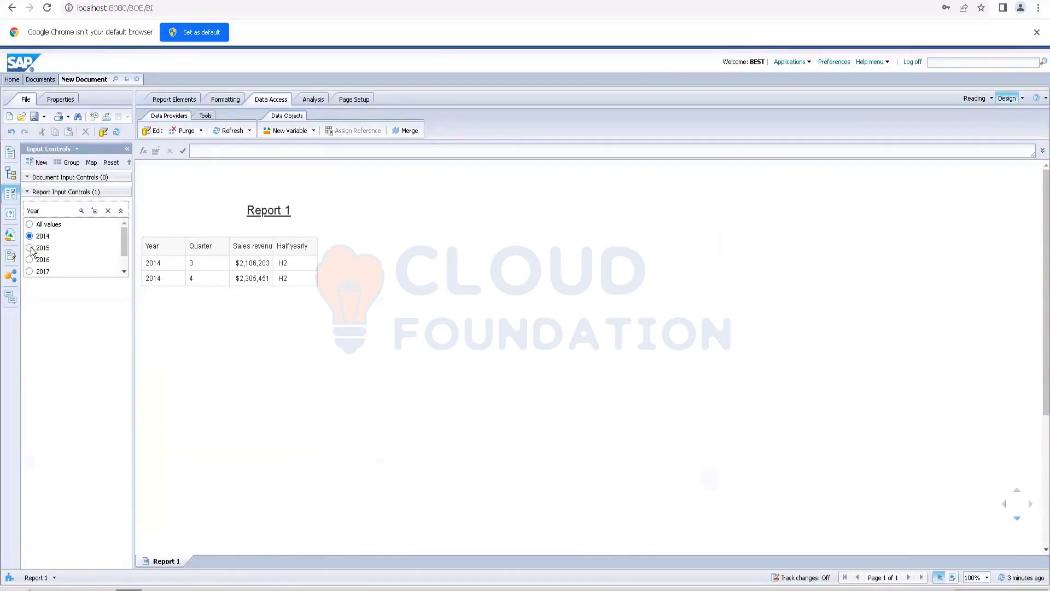
pyautogui.click(213, 293)
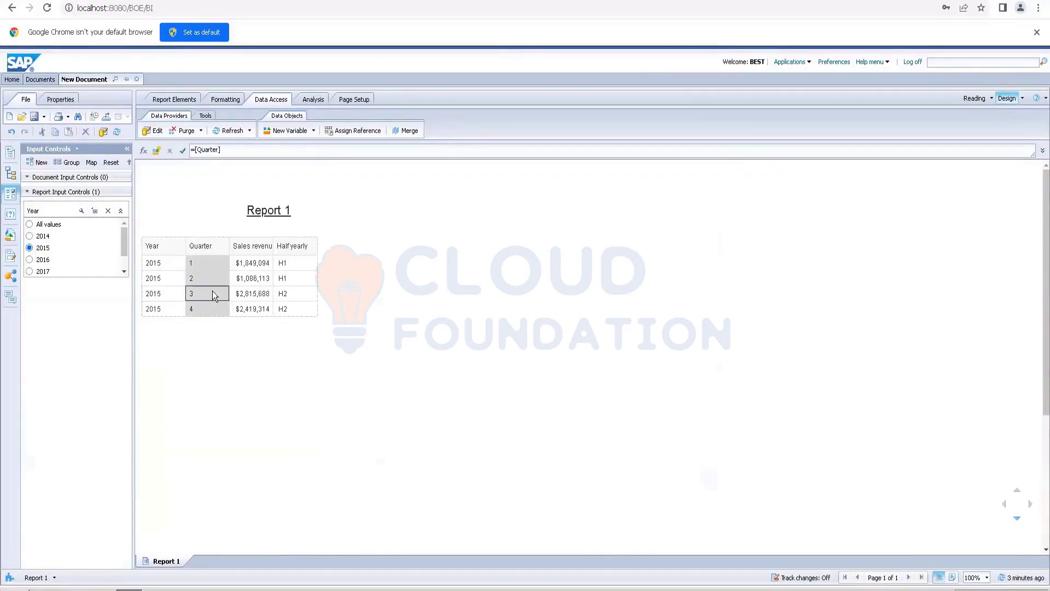
pyautogui.press('Delete')
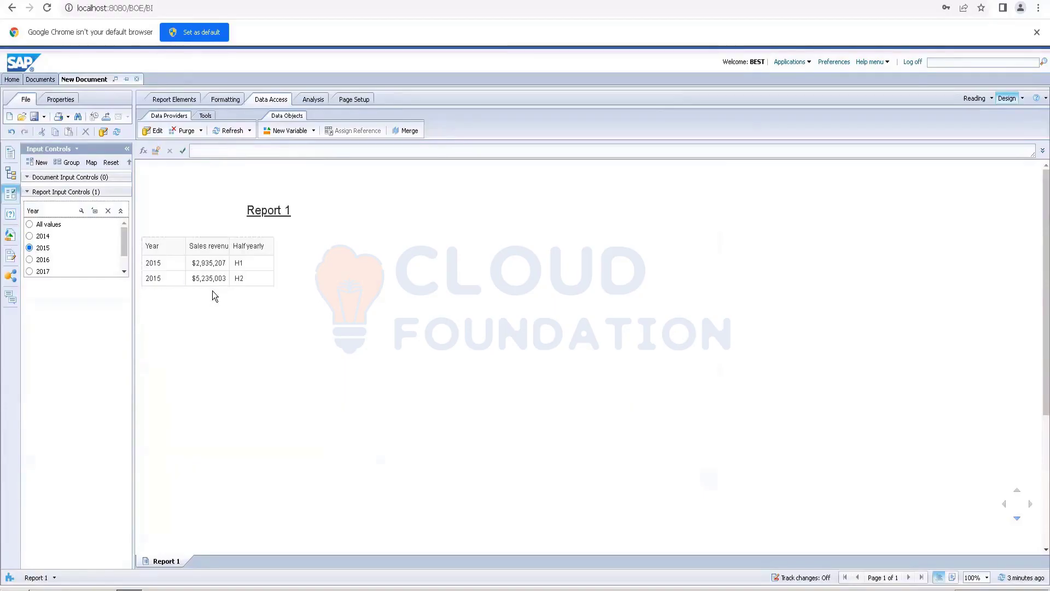
pyautogui.click(30, 260)
pyautogui.click(30, 260)
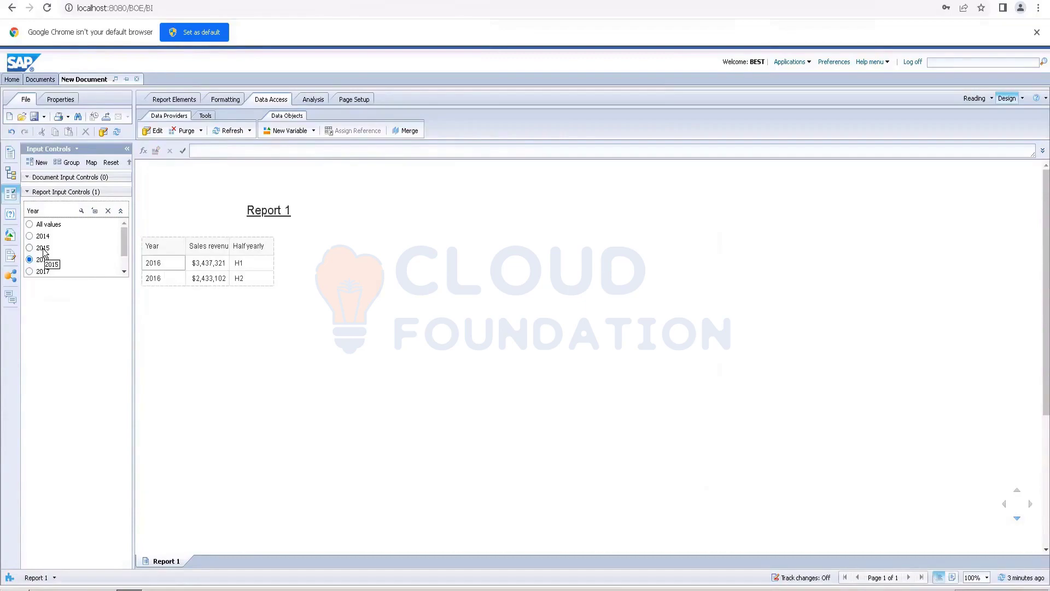
# Put the Quarter column back between Year and Sales revenue to compare quarterly with half yearly figures, and delete it again.
pyautogui.click(10, 235)
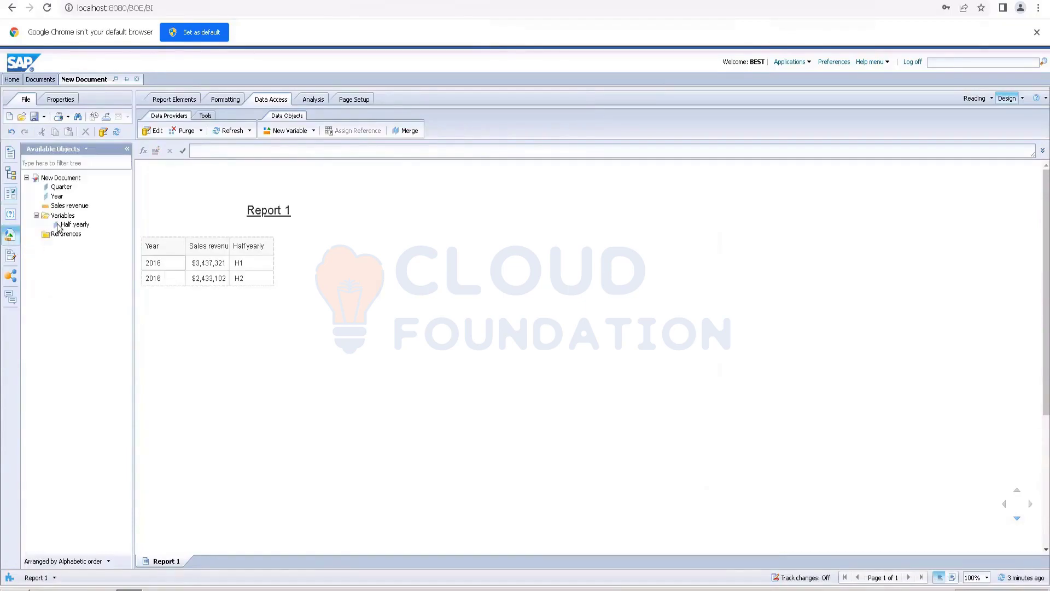
pyautogui.moveTo(67, 189); pyautogui.dragTo(197, 260)
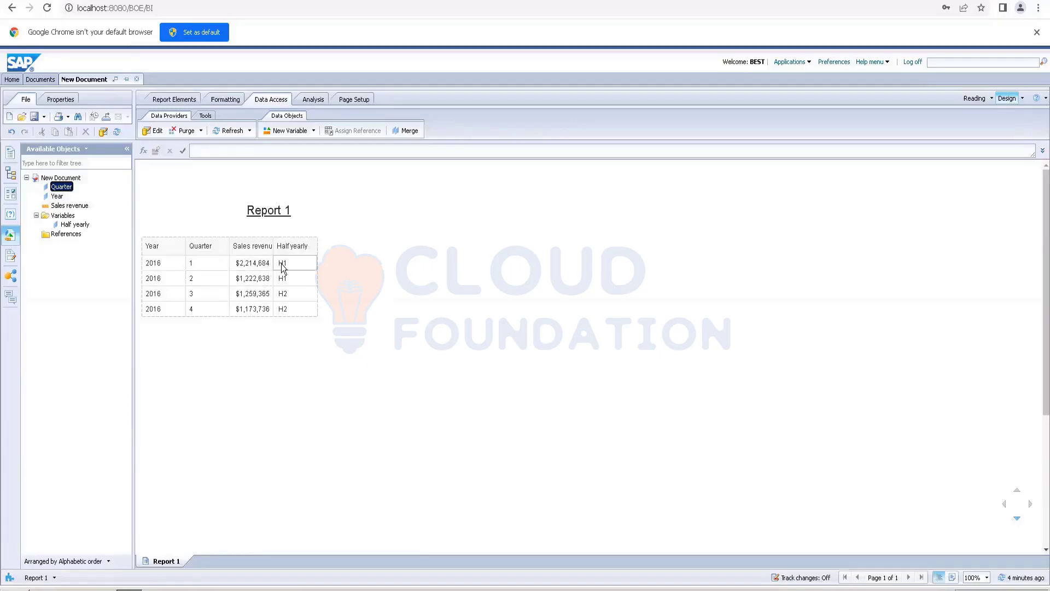
pyautogui.click(212, 291)
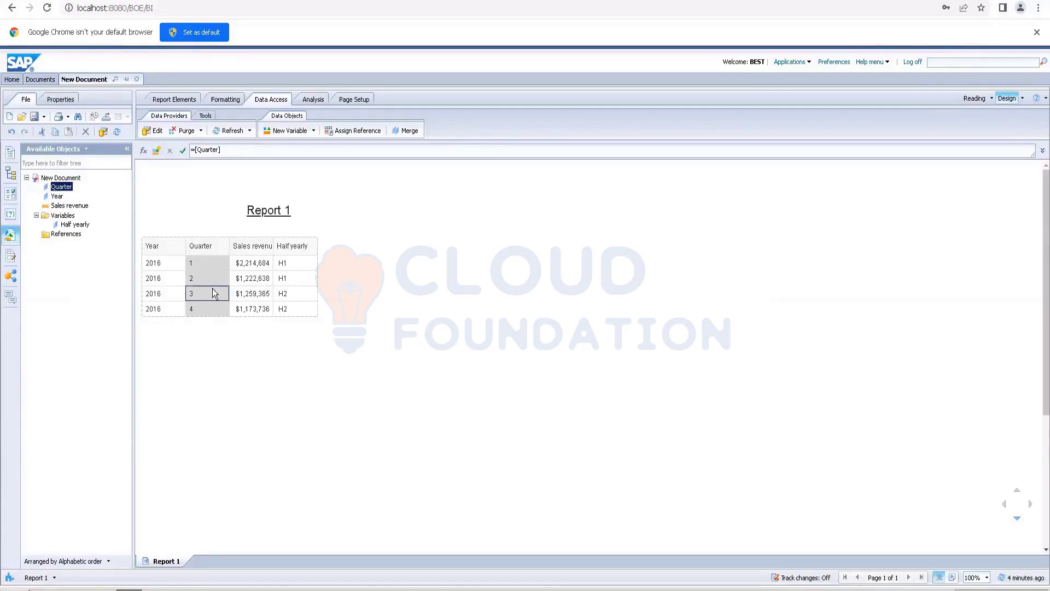
pyautogui.press('Delete')
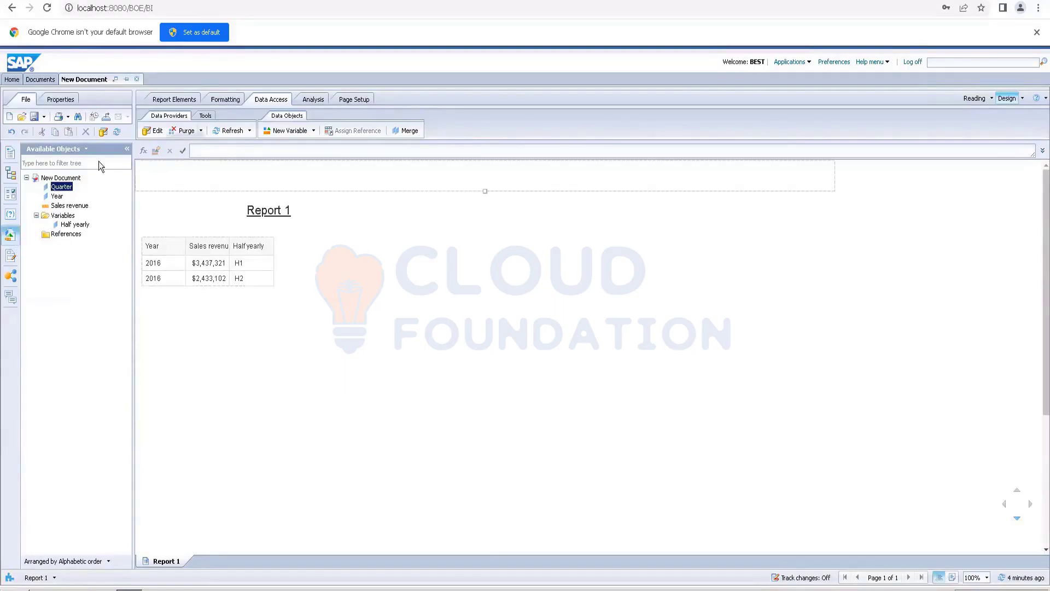
# Change the Year input control to the multiple-selection Check box type and exclude 2014 and 2015 from the report.
pyautogui.click(10, 193)
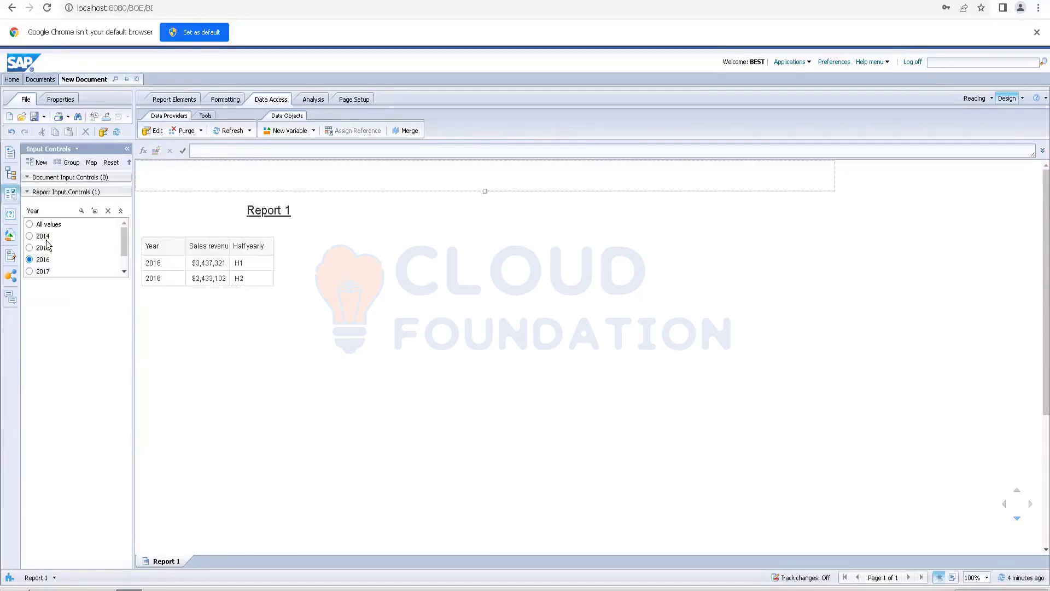
pyautogui.click(81, 211)
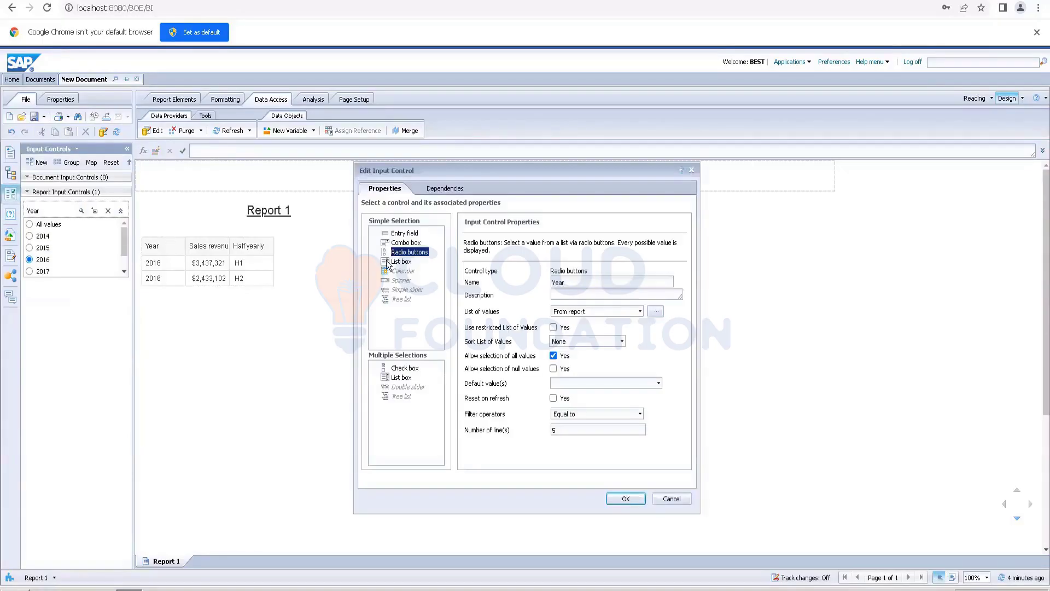
pyautogui.click(405, 368)
pyautogui.click(626, 498)
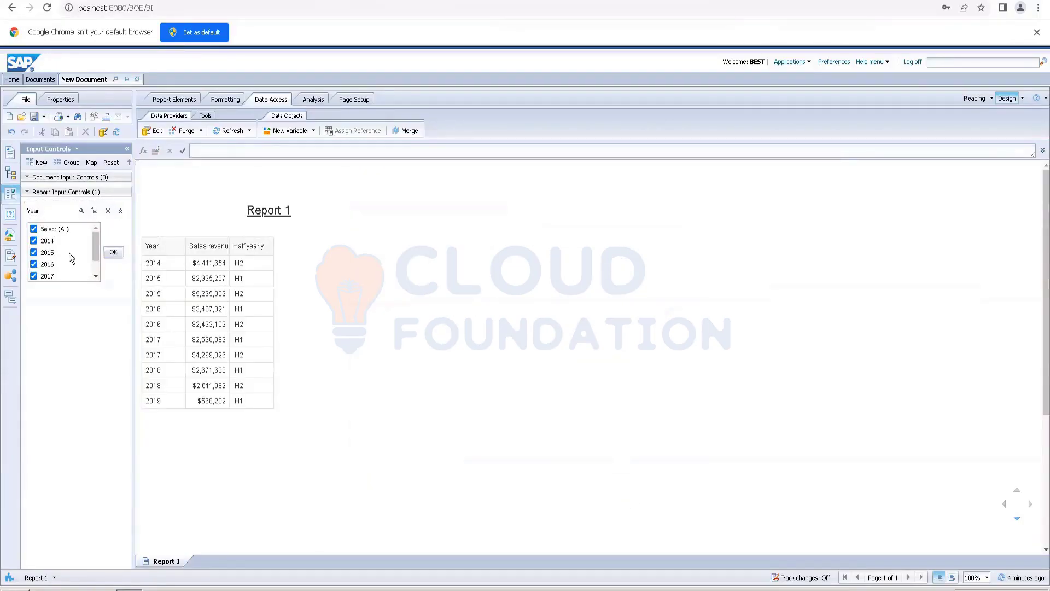
pyautogui.click(33, 241)
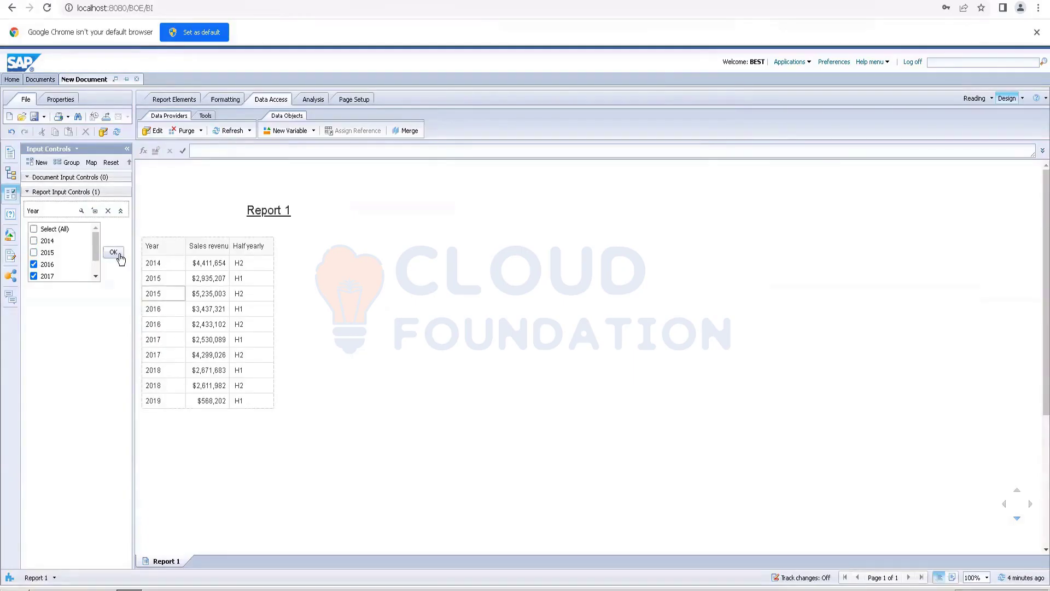
pyautogui.click(114, 252)
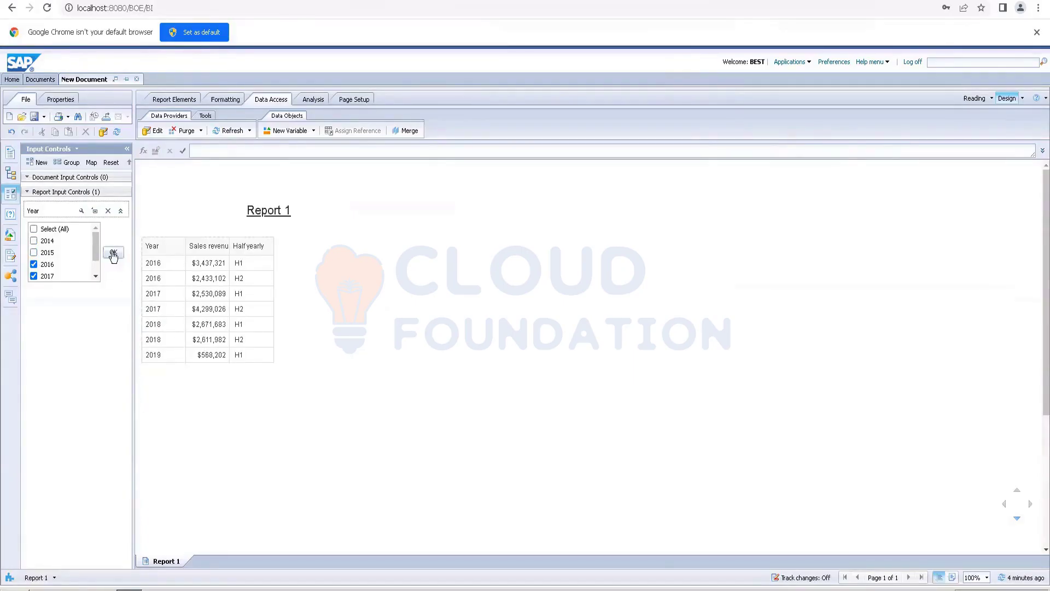
# Disable the Year control's Display selection OK button option and include 2015 in the filter.
pyautogui.click(81, 212)
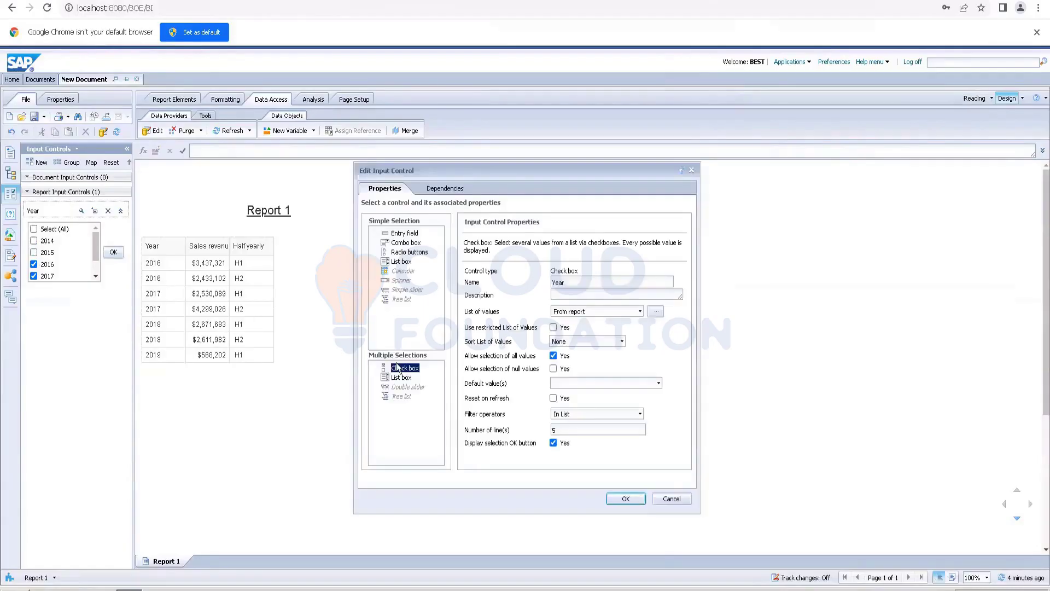
pyautogui.click(553, 443)
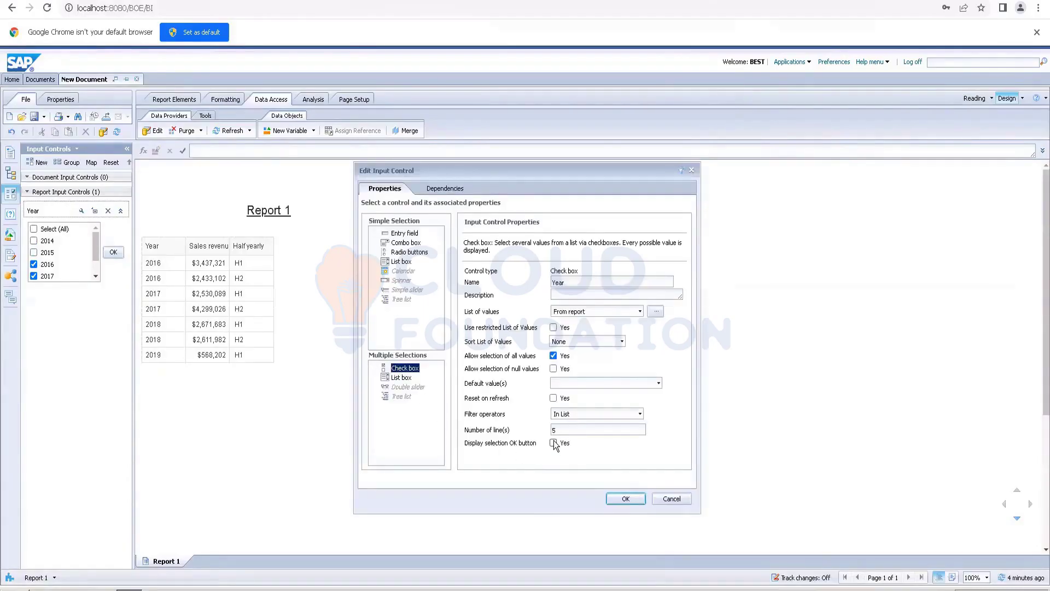
pyautogui.click(625, 498)
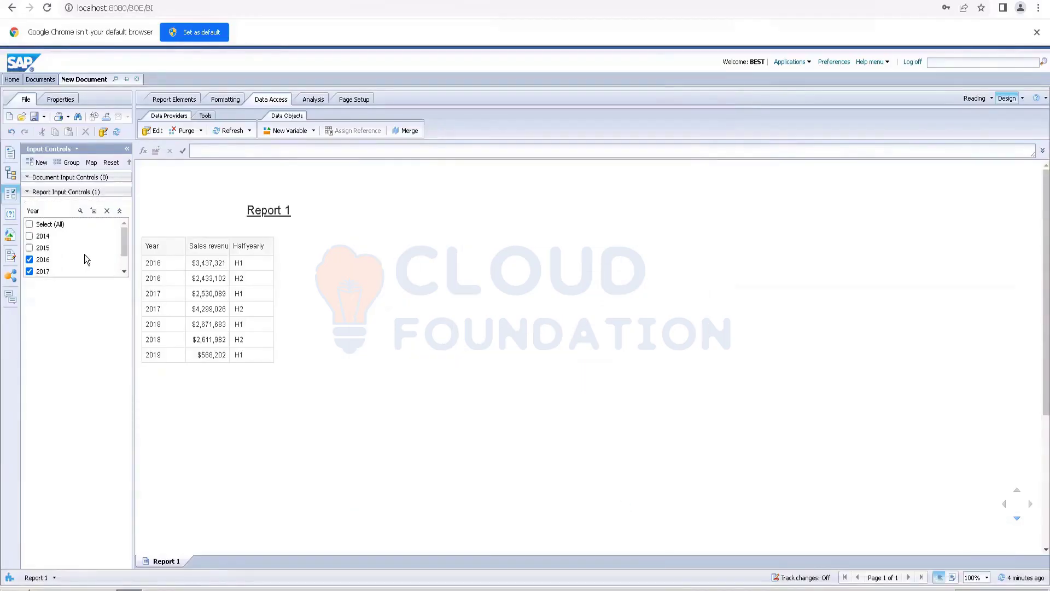
pyautogui.click(30, 248)
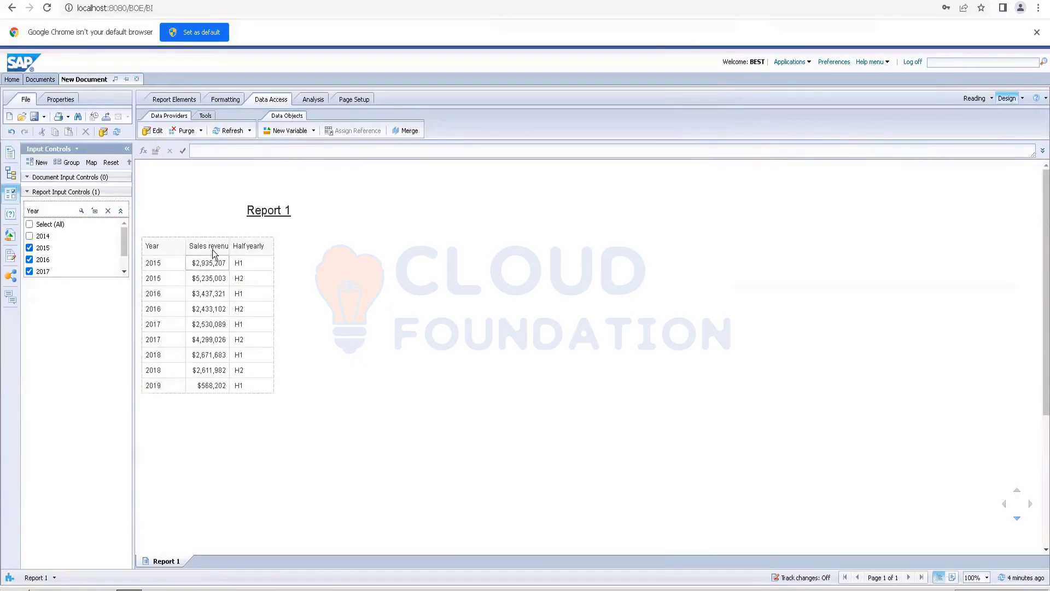
pyautogui.click(250, 264)
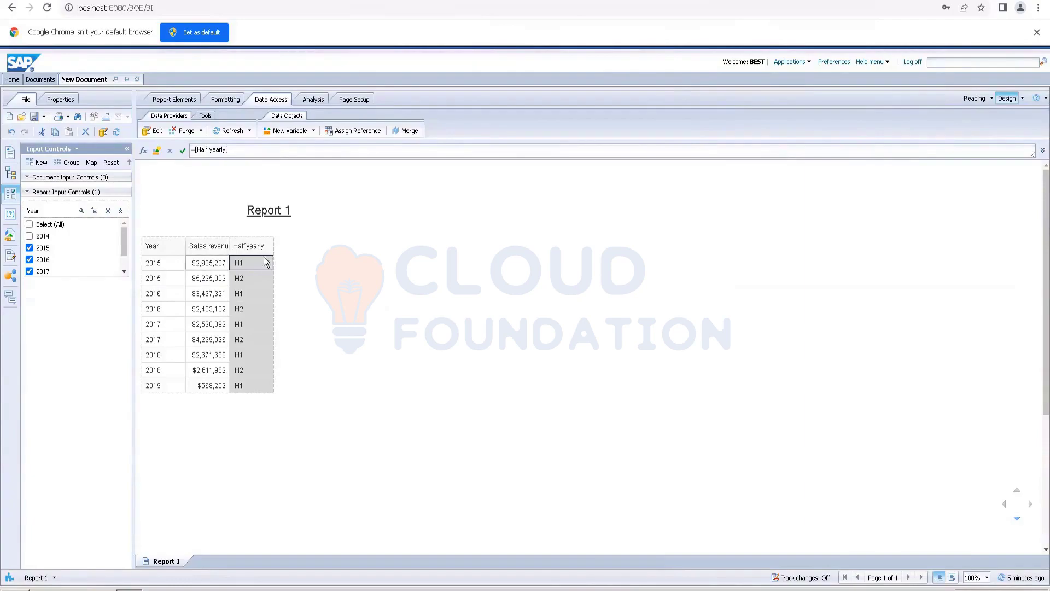
pyautogui.click(256, 278)
pyautogui.click(264, 321)
pyautogui.click(363, 295)
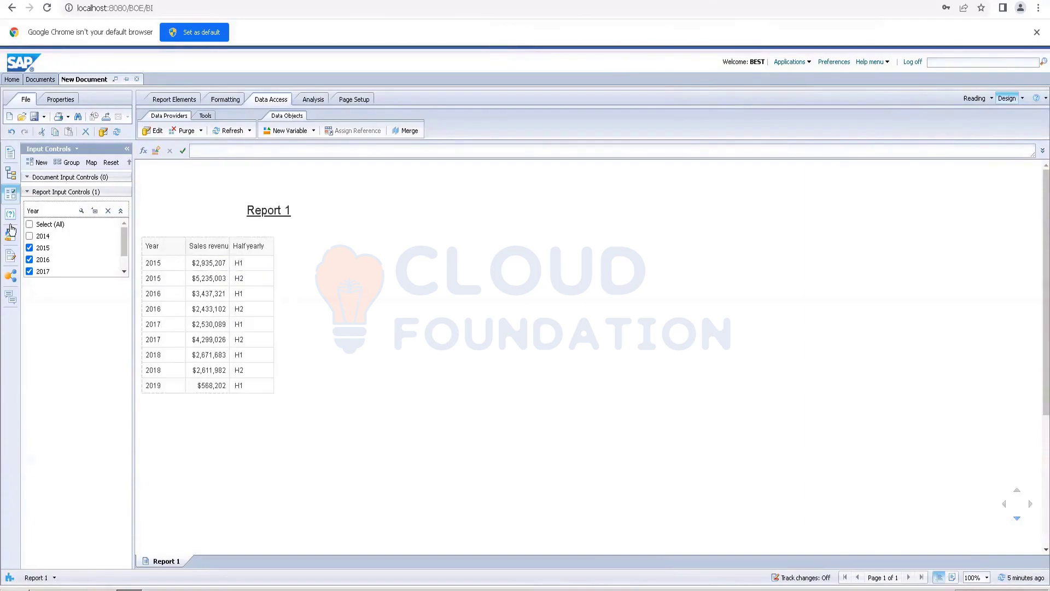
# Insert Half yearly between Year and Sales revenue in the table and delete the duplicate Half yearly column at the end.
pyautogui.click(10, 236)
pyautogui.moveTo(65, 225)
pyautogui.mouseDown()
pyautogui.moveTo(228, 249)
pyautogui.moveTo(188, 248)
pyautogui.mouseUp()
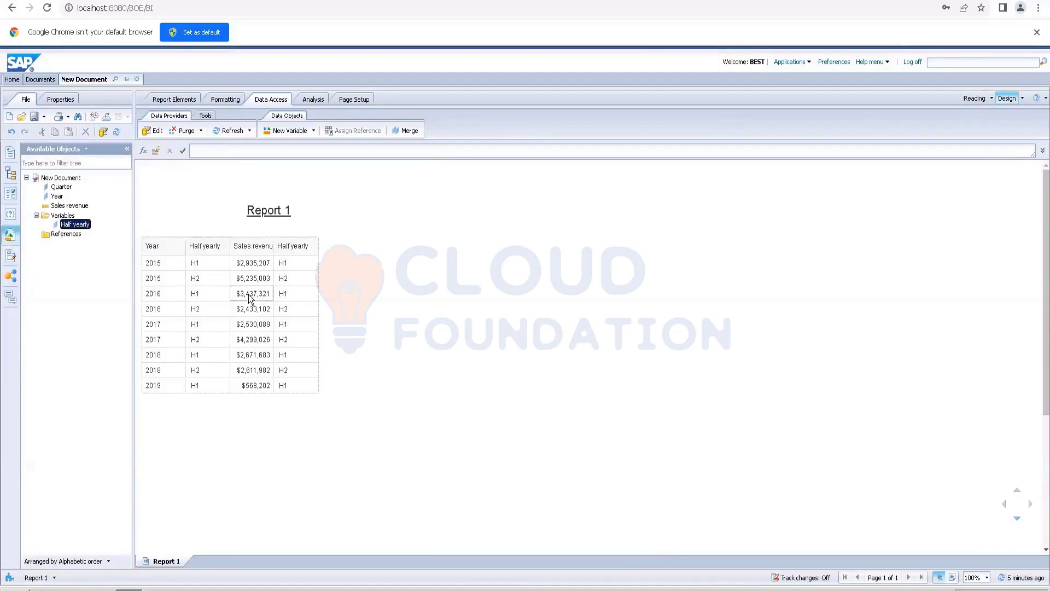
pyautogui.click(300, 310)
pyautogui.press('Delete')
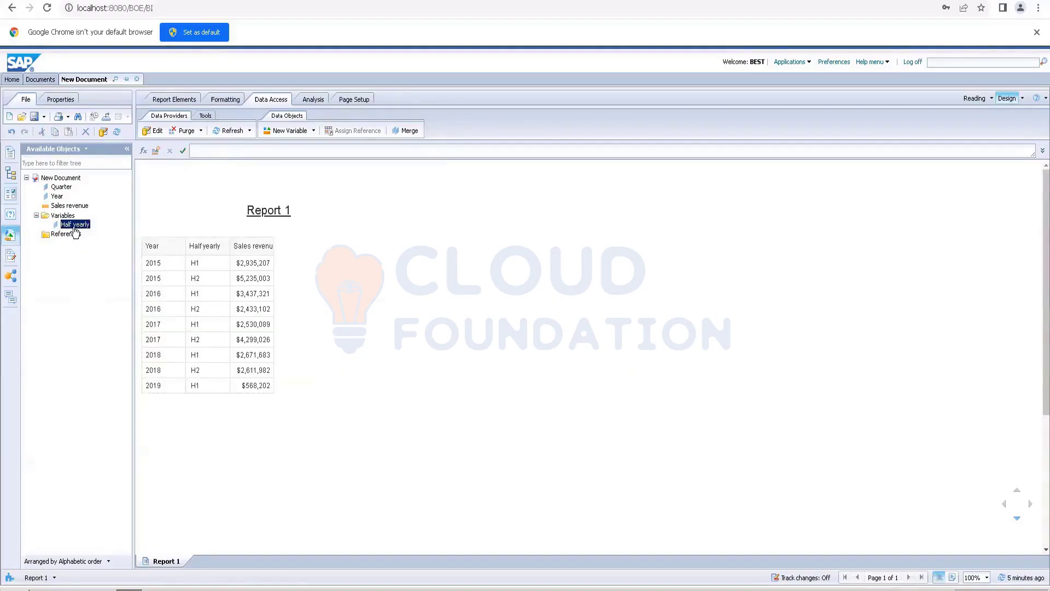
# Duplicate Report 1 within the document and delete the duplicated report.
pyautogui.moveTo(75, 230)
pyautogui.rightClick(168, 564)
pyautogui.click(202, 497)
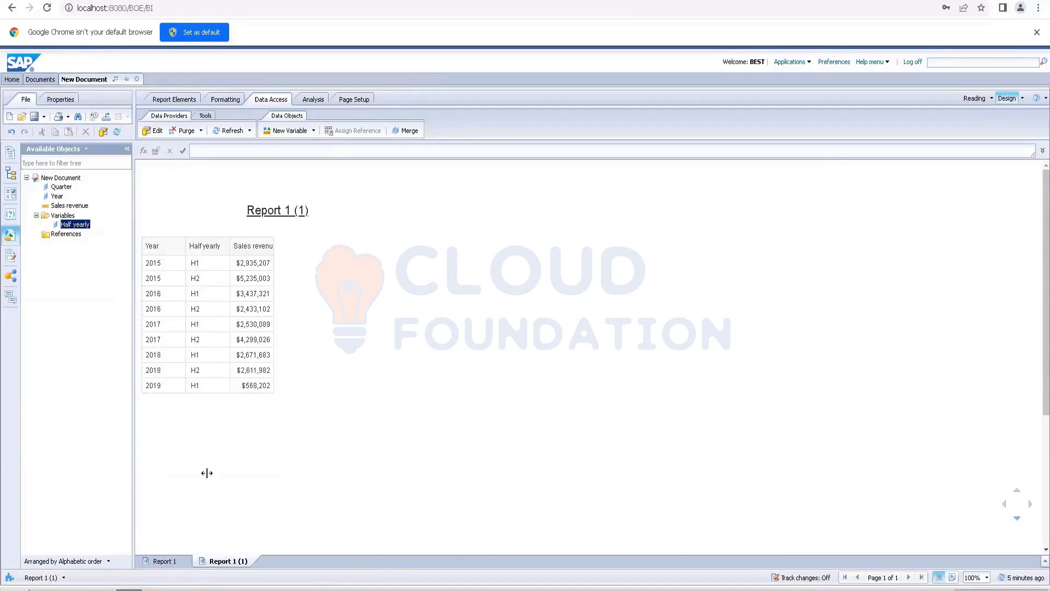
pyautogui.rightClick(225, 562)
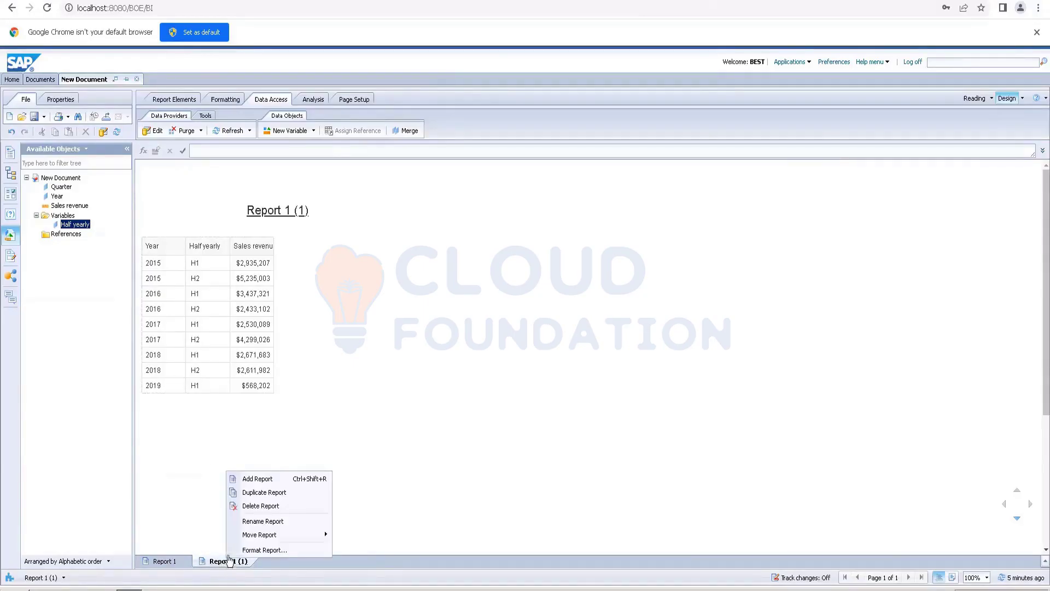
pyautogui.click(257, 505)
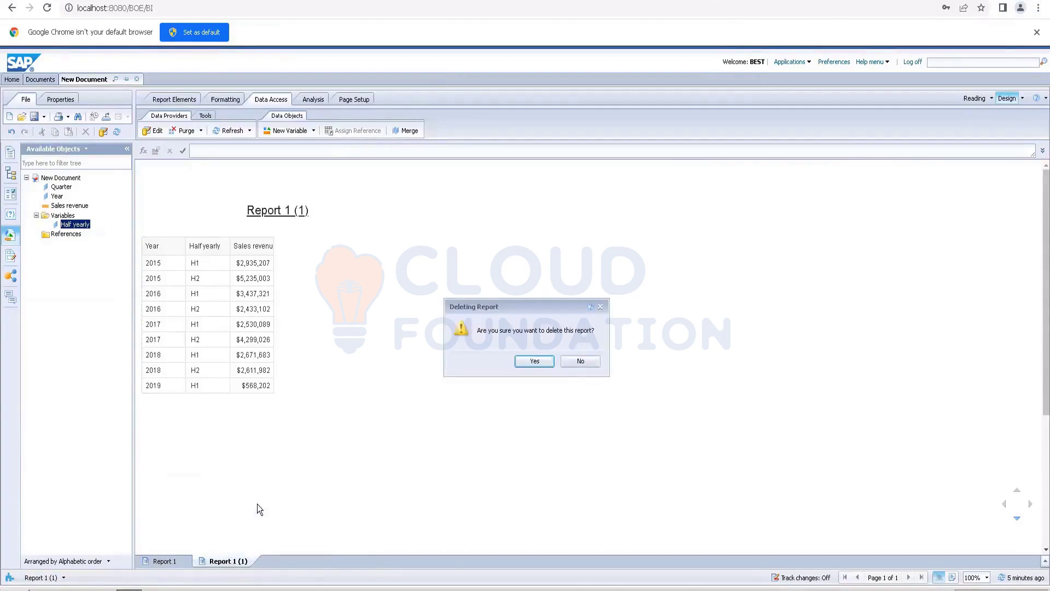
pyautogui.click(538, 362)
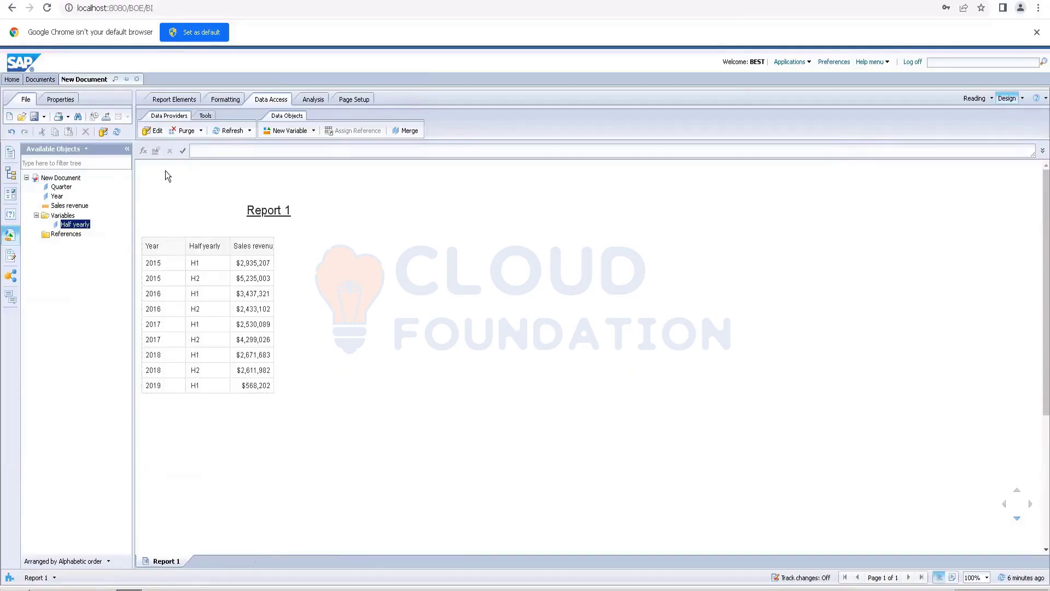
# Review which years are selected in the report's Year input control.
pyautogui.click(11, 194)
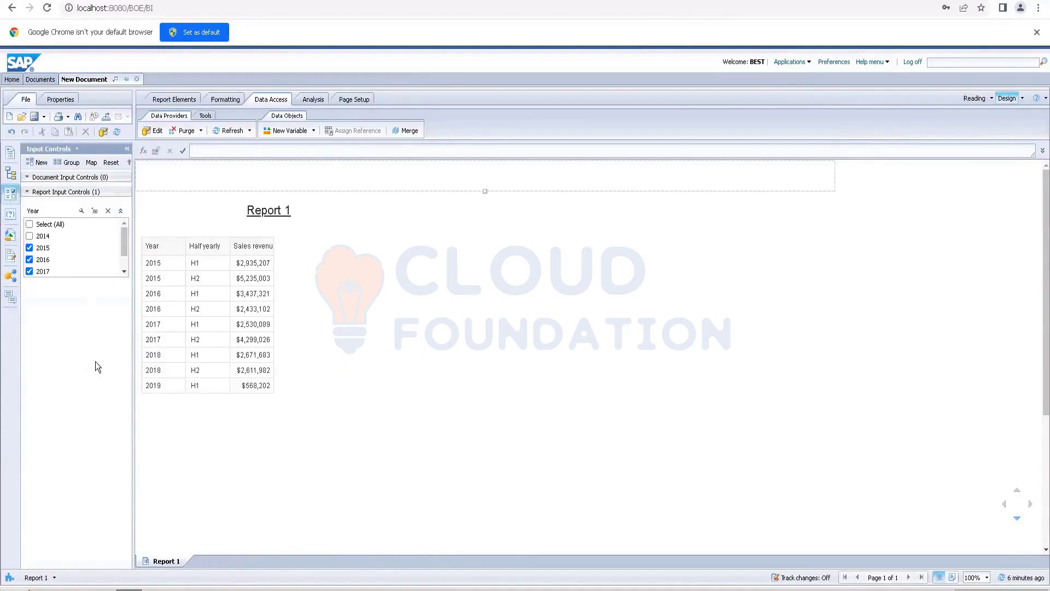
pyautogui.scroll(-1, 96, 255)
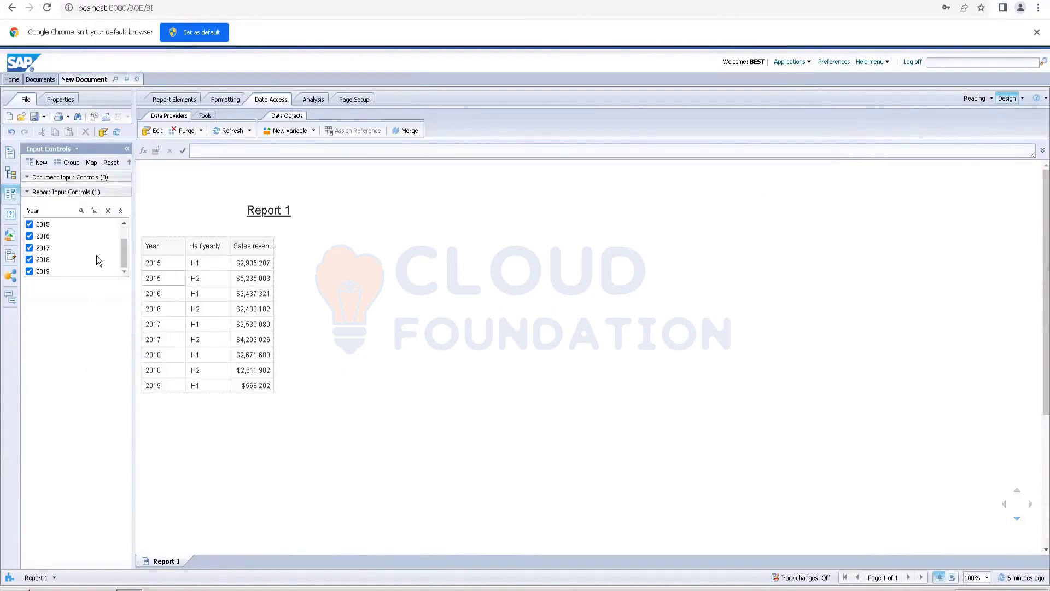
# Duplicate the Year, Half yearly and Sales revenue table in the empty area beside the original.
pyautogui.scroll(1, 96, 255)
pyautogui.rightClick(227, 239)
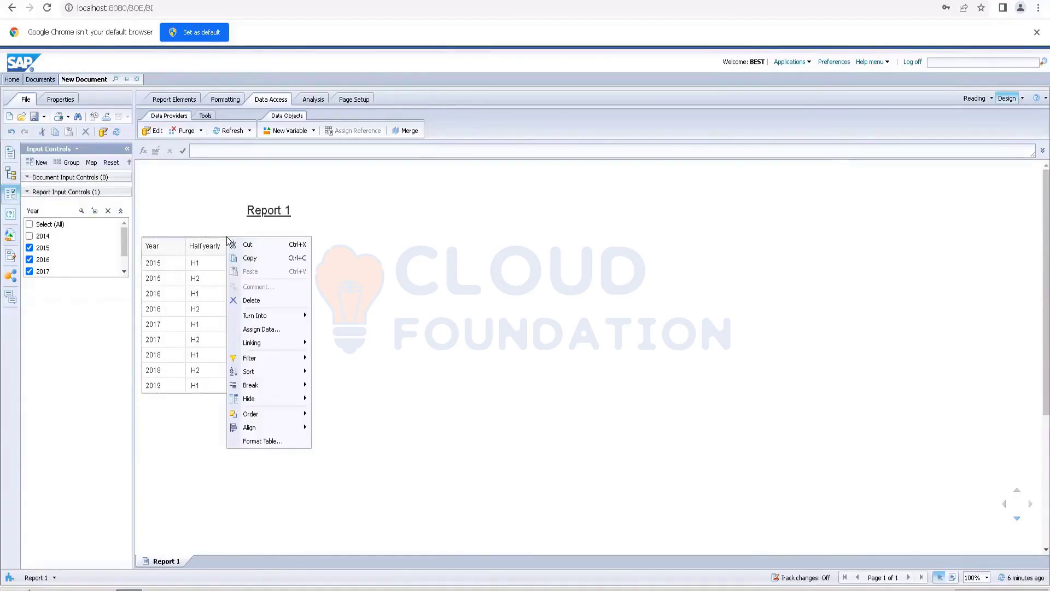
pyautogui.click(248, 259)
pyautogui.rightClick(416, 274)
pyautogui.click(440, 310)
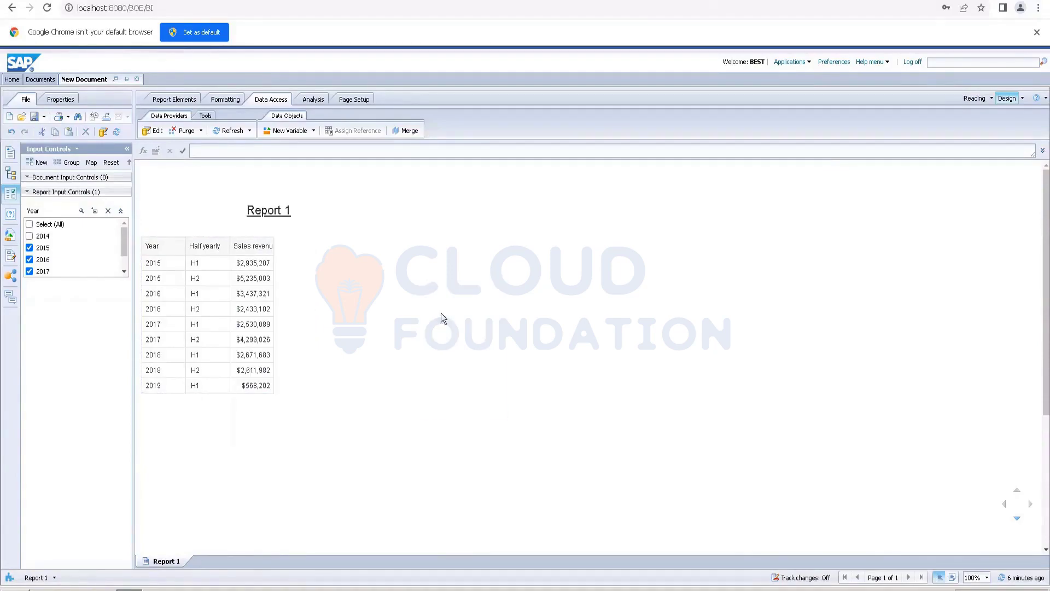
# Turn the copied table into a column chart and move it up level with the original table.
pyautogui.rightClick(467, 274)
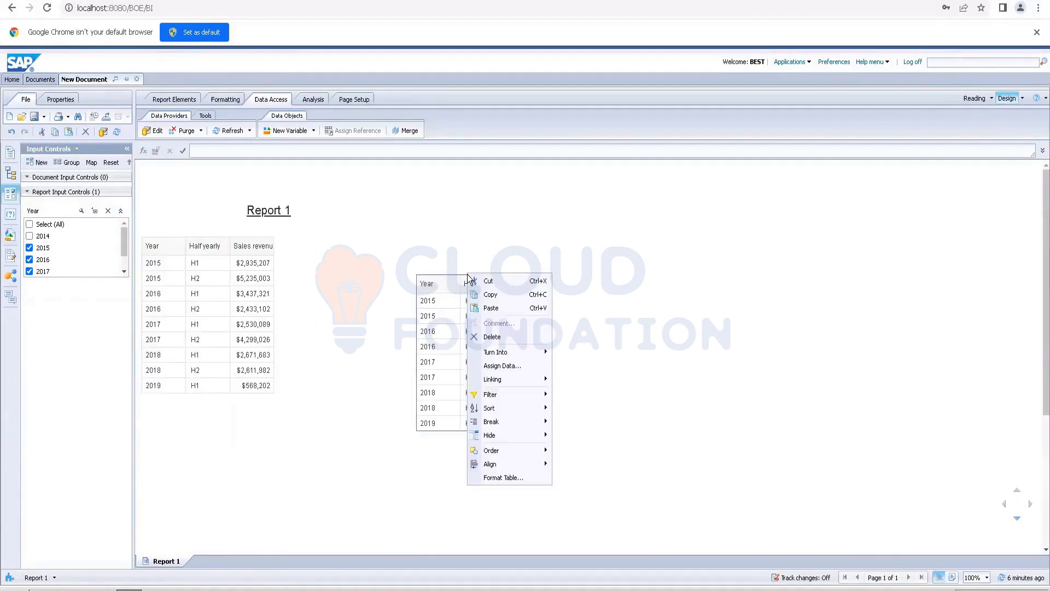
pyautogui.moveTo(548, 356)
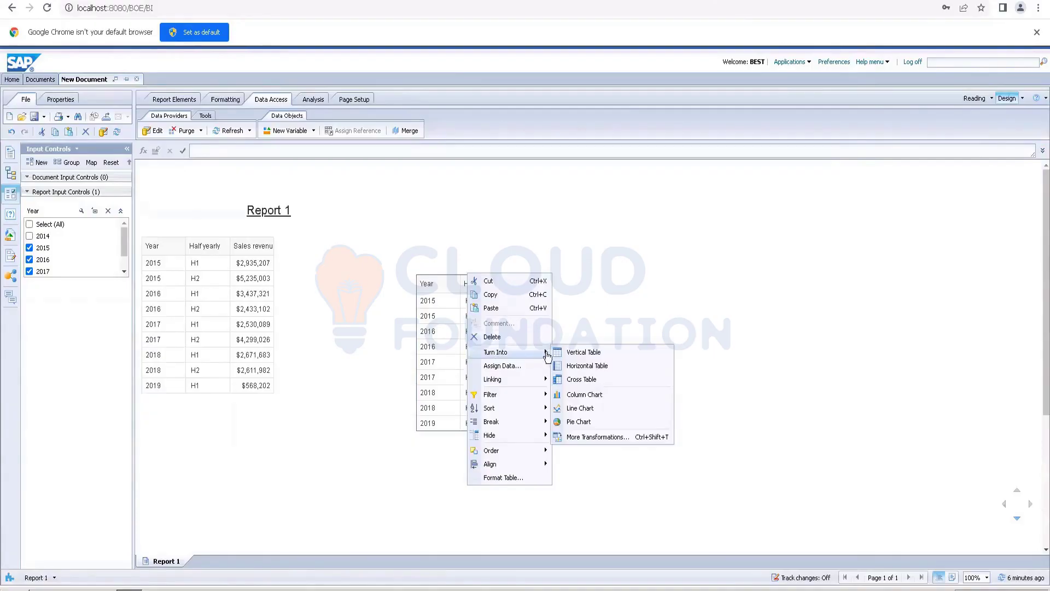
pyautogui.click(580, 394)
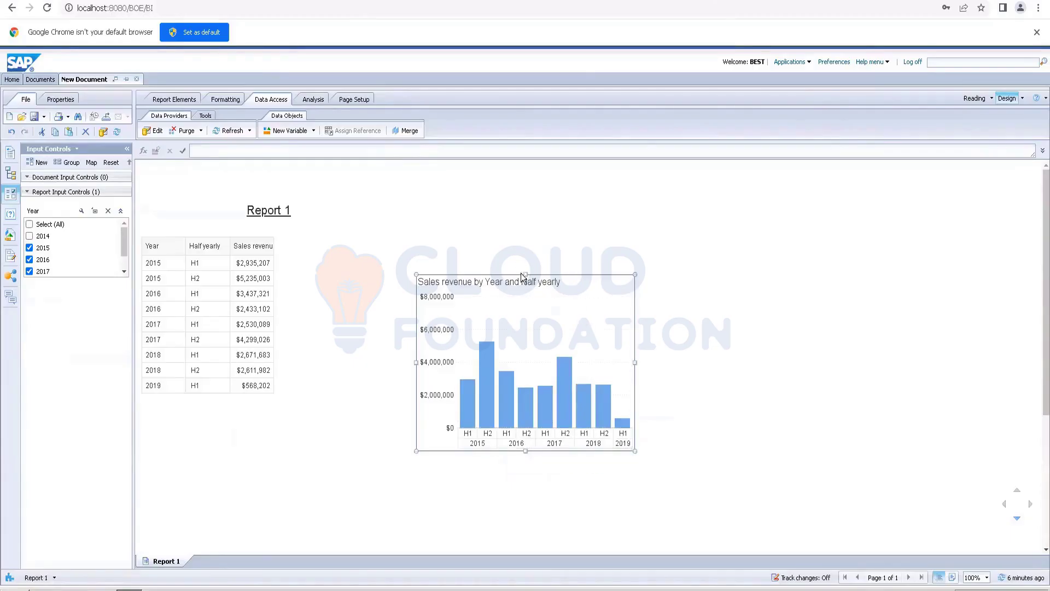
pyautogui.moveTo(514, 274); pyautogui.dragTo(498, 241)
# Assign Half yearly to the chart's Region Color, remove it from the Category Axis, and inspect the 2015 bars.
pyautogui.rightClick(499, 241)
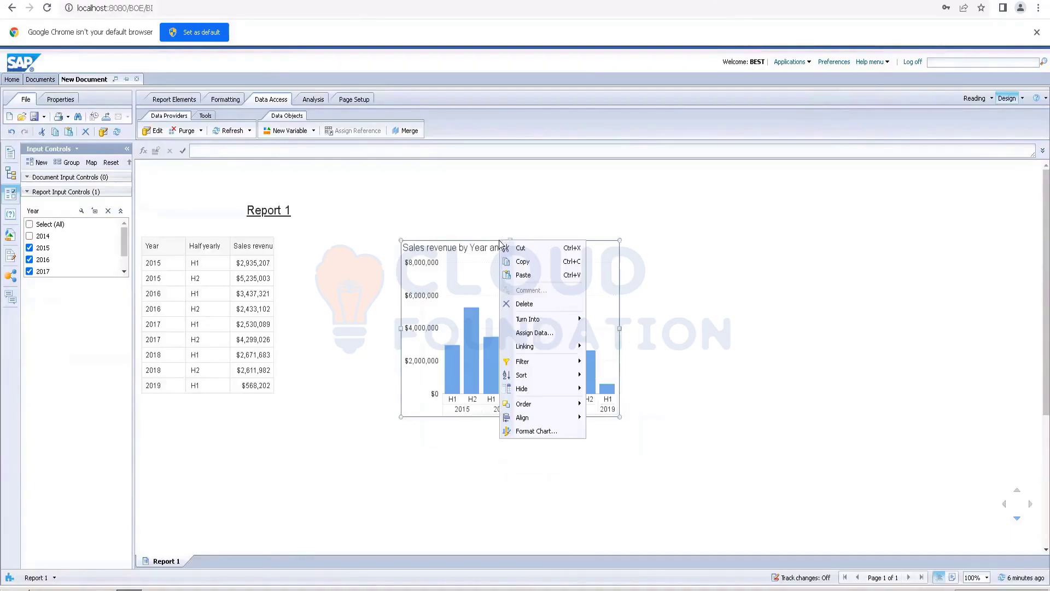
pyautogui.click(533, 333)
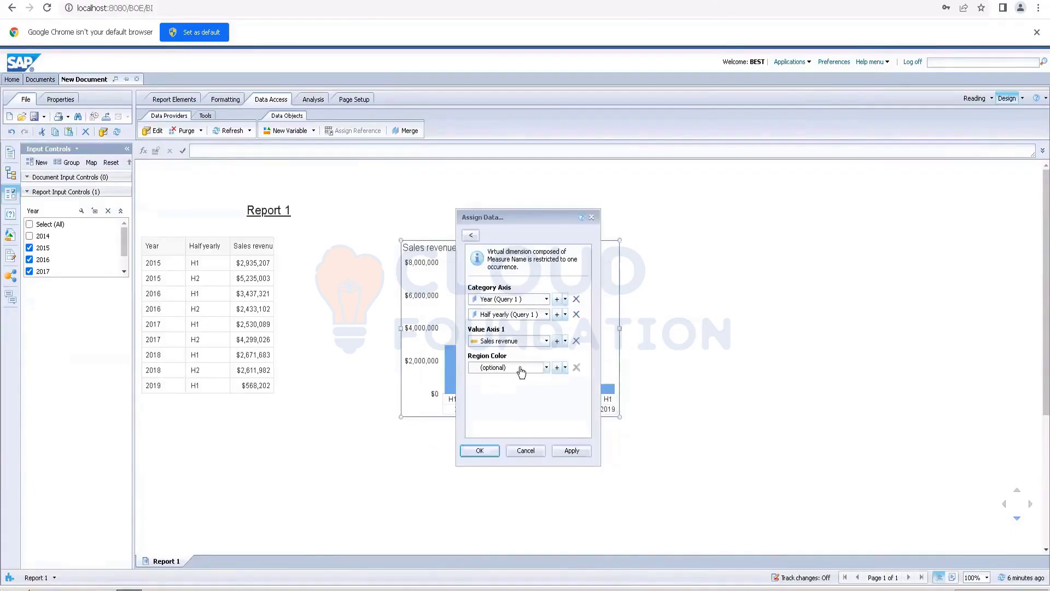
pyautogui.click(545, 368)
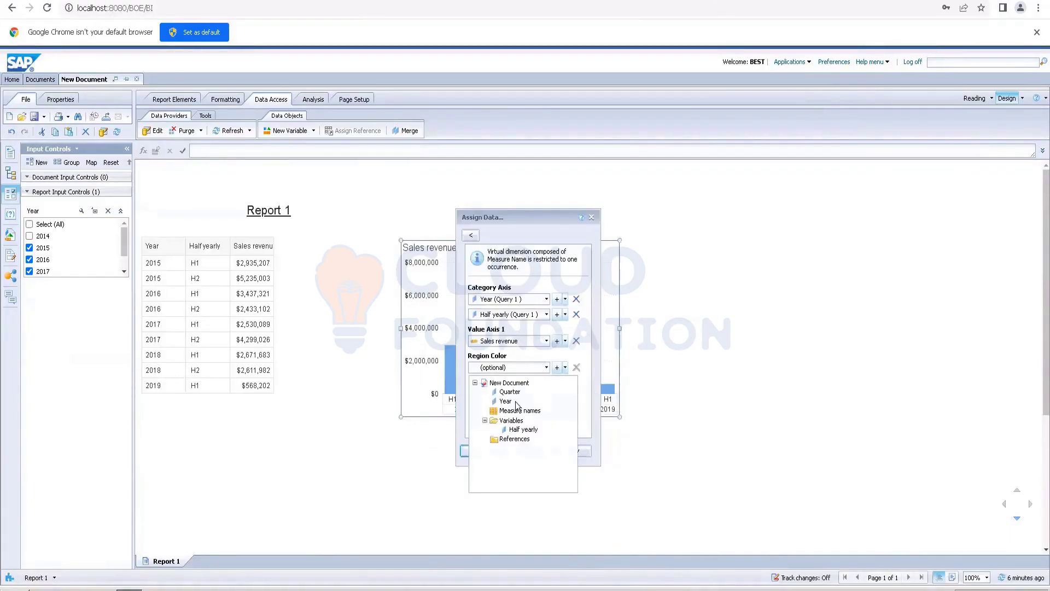
pyautogui.click(516, 430)
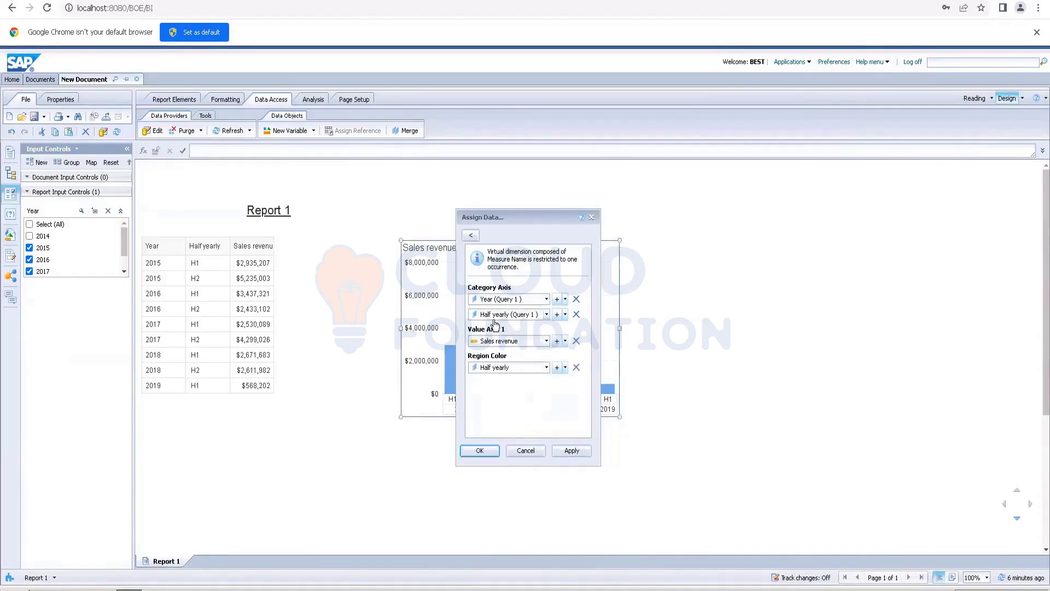
pyautogui.click(576, 315)
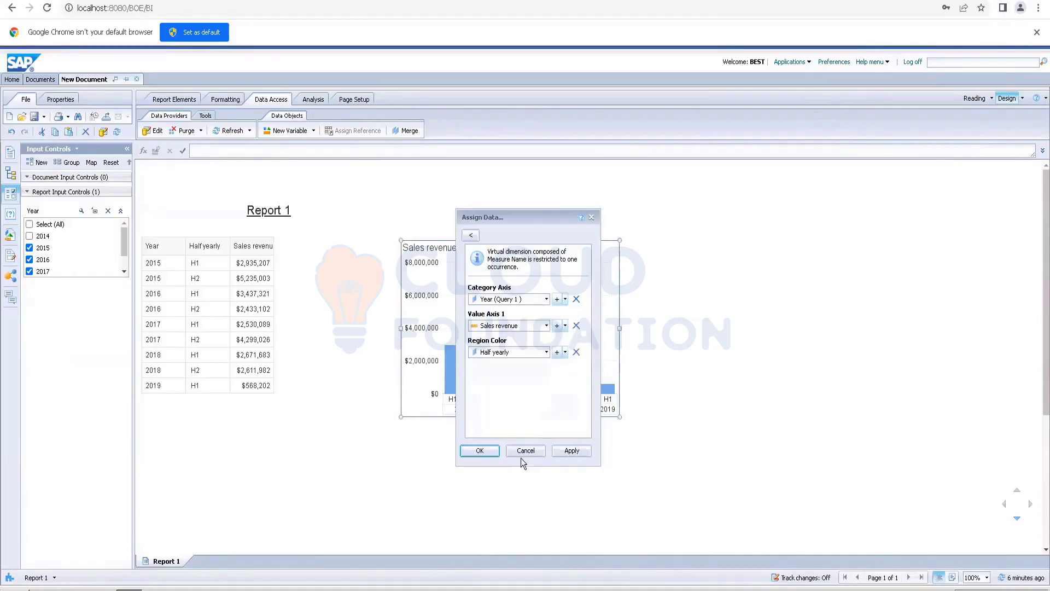
pyautogui.click(581, 452)
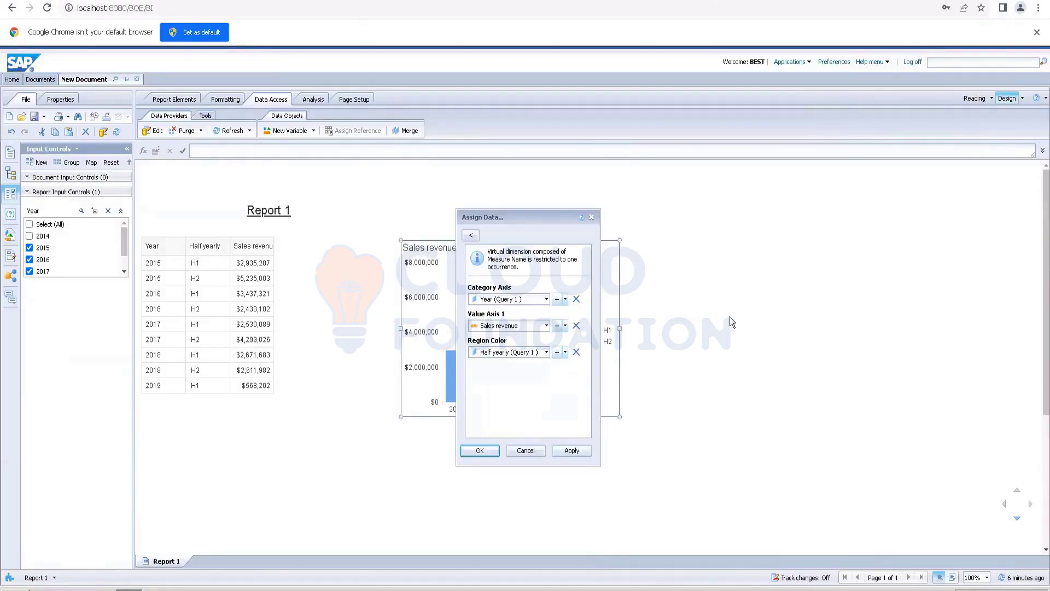
pyautogui.click(479, 450)
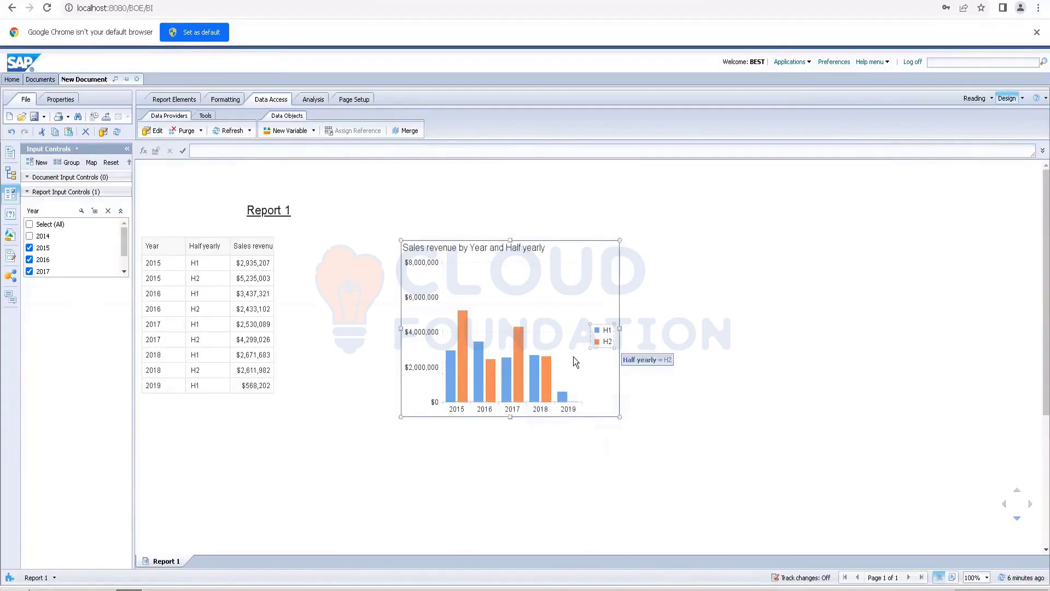
pyautogui.moveTo(458, 382)
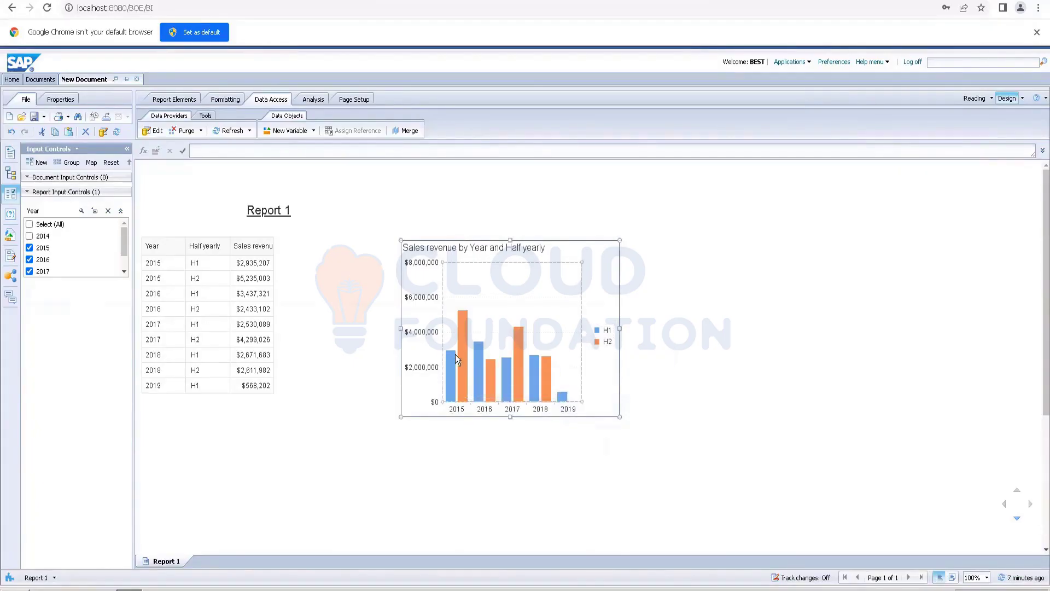
pyautogui.moveTo(452, 358)
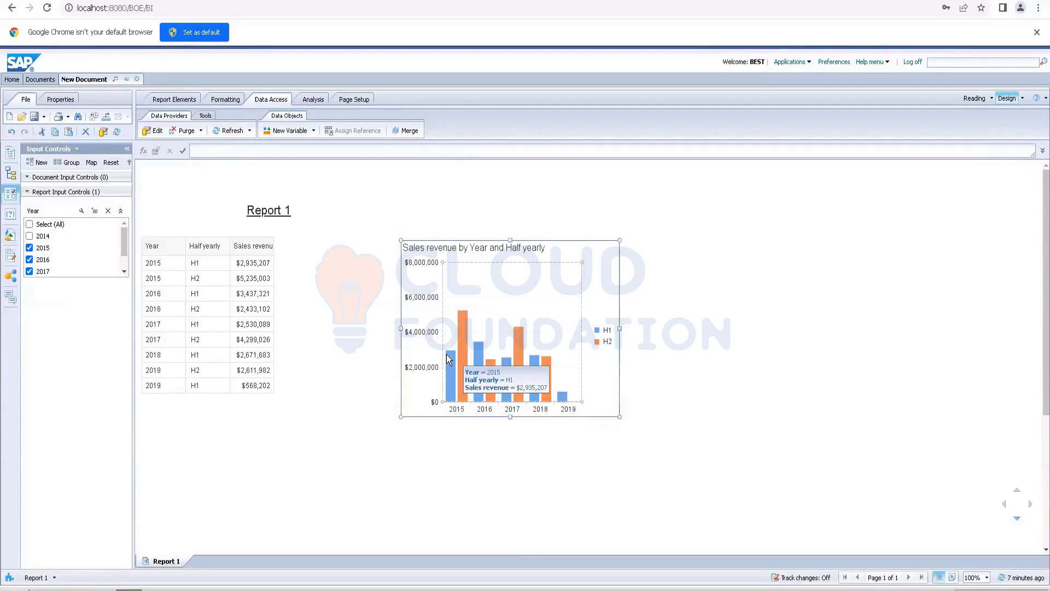
pyautogui.moveTo(466, 335)
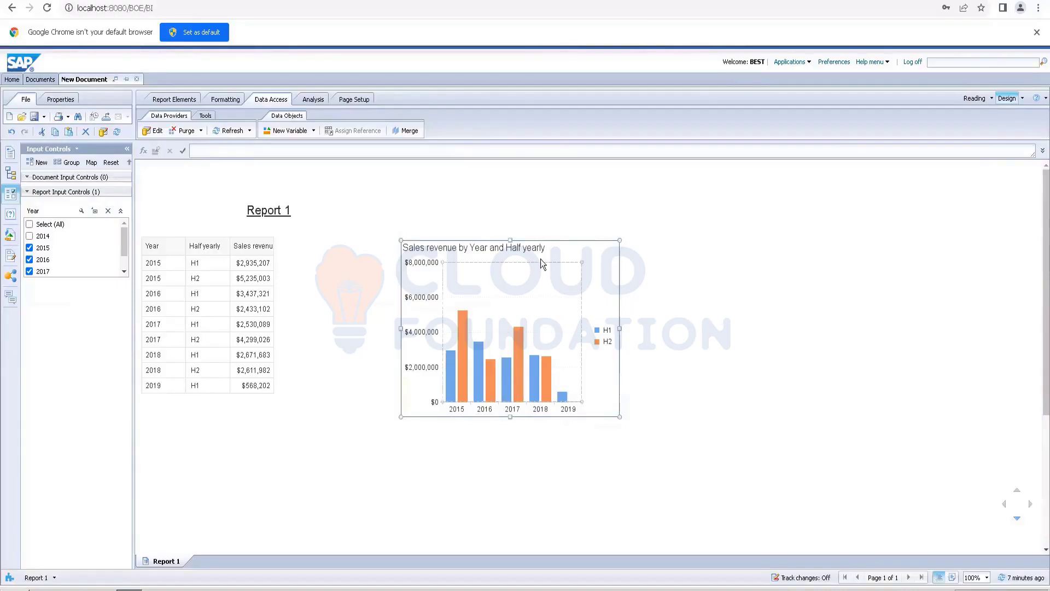
# Give the column chart the custom title "Half yearly Sales Revenue Analysis".
pyautogui.rightClick(525, 248)
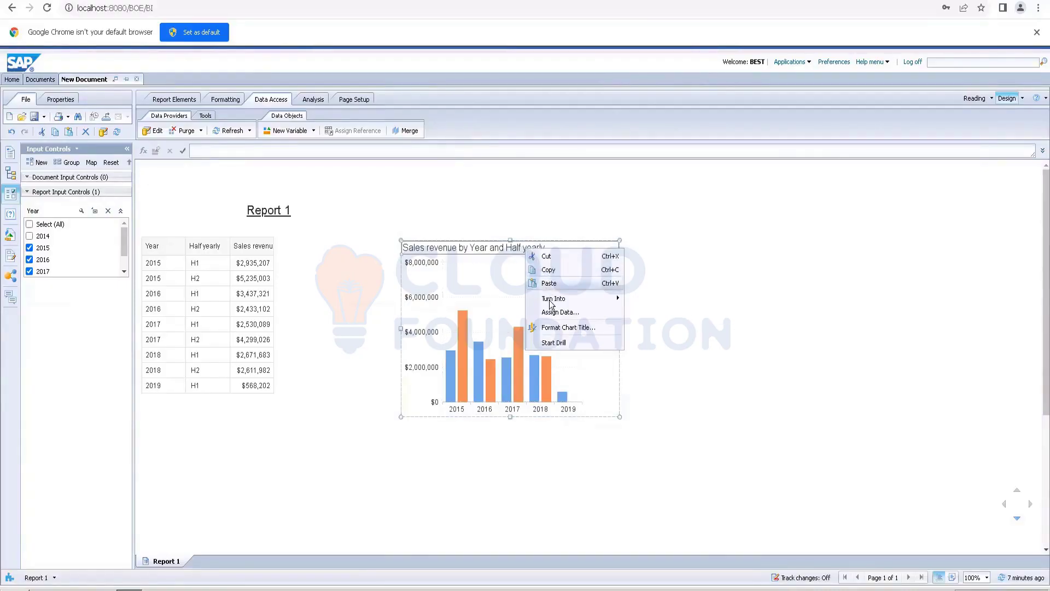
pyautogui.click(555, 328)
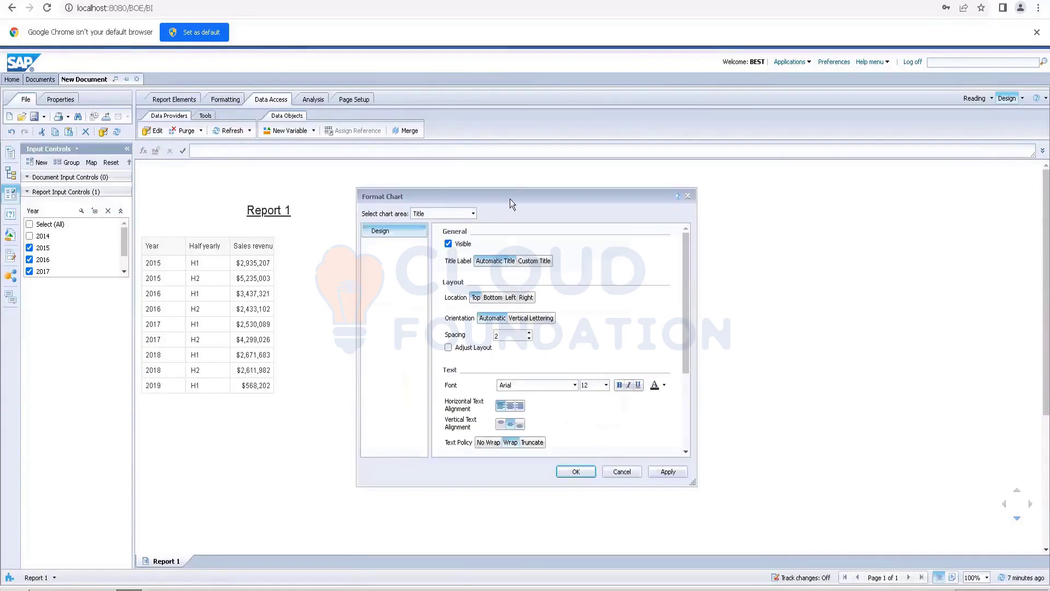
pyautogui.moveTo(512, 191); pyautogui.dragTo(694, 171)
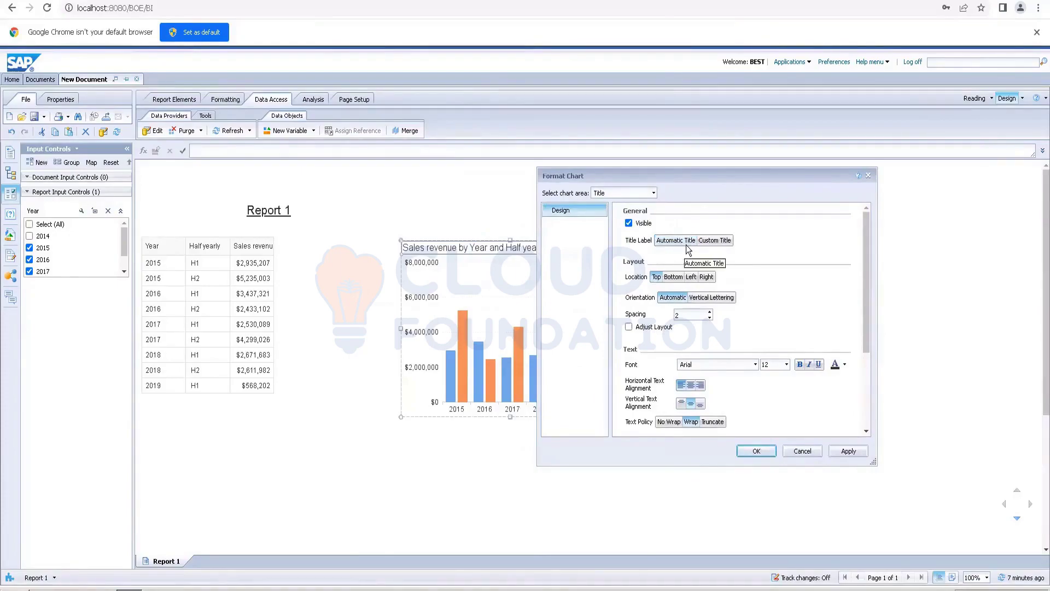
pyautogui.moveTo(684, 171); pyautogui.dragTo(802, 150)
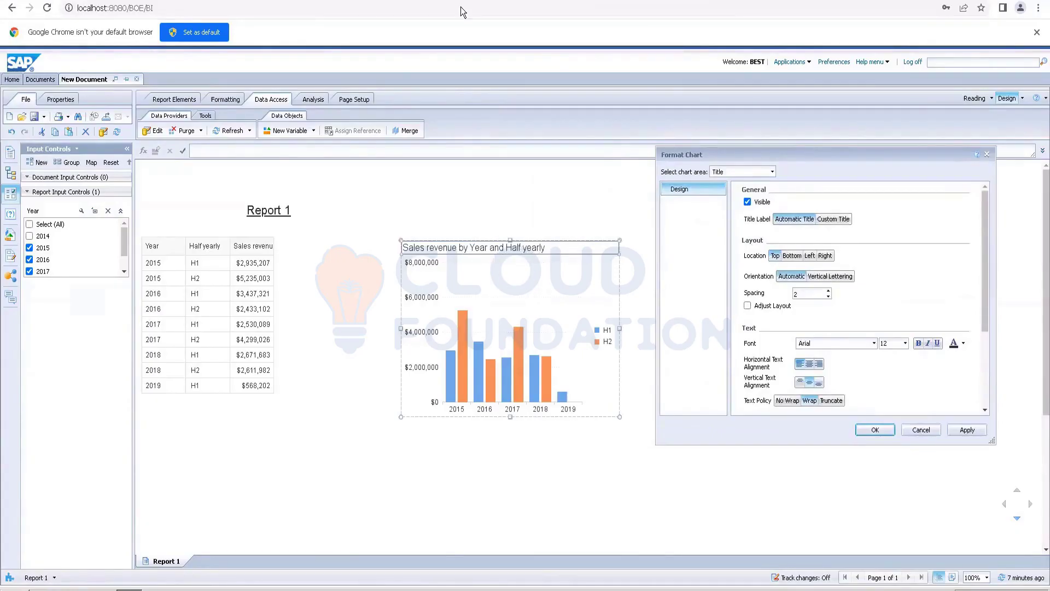
pyautogui.click(836, 219)
pyautogui.click(802, 236)
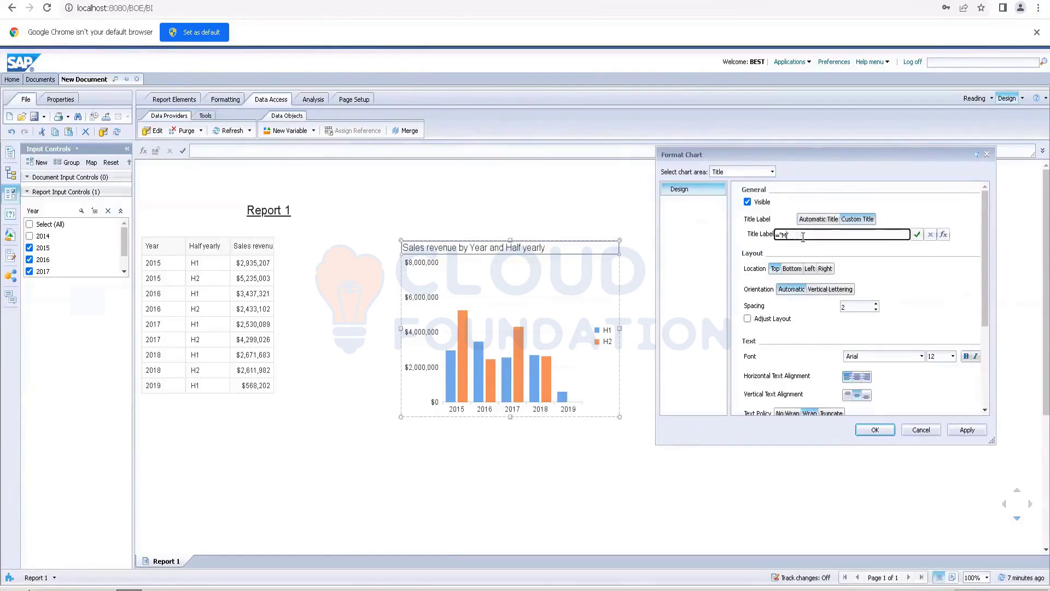
pyautogui.press('BackSpace')
pyautogui.write('Hsal')
pyautogui.write('alf yearly Sal')
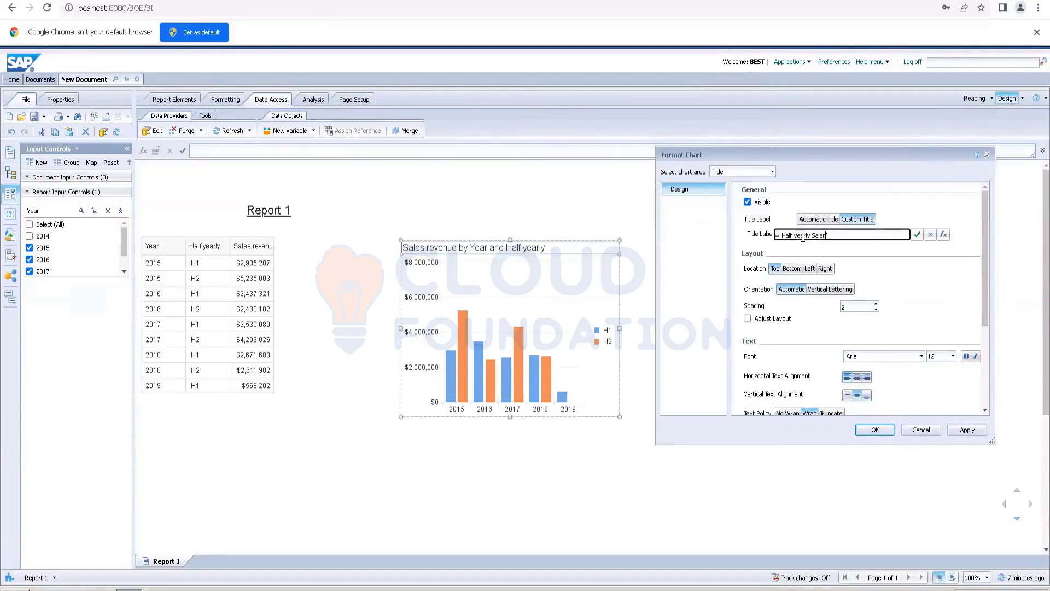
pyautogui.write('es Revenue Analysis')
pyautogui.write('"')
# Centre the chart title horizontally and apply the title formatting.
pyautogui.scroll(-1, 890, 283)
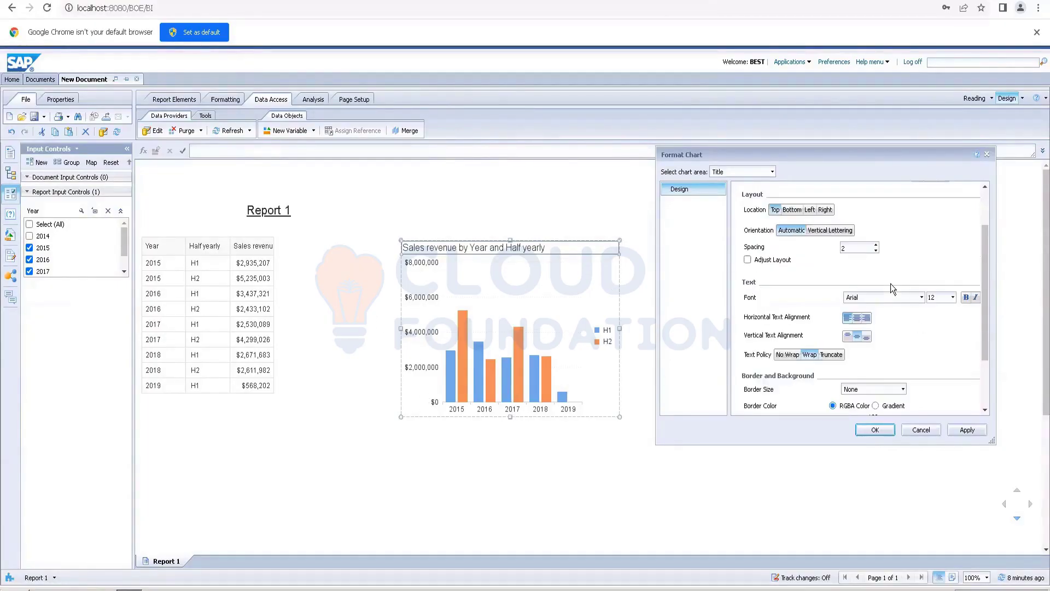
pyautogui.click(857, 319)
pyautogui.click(967, 431)
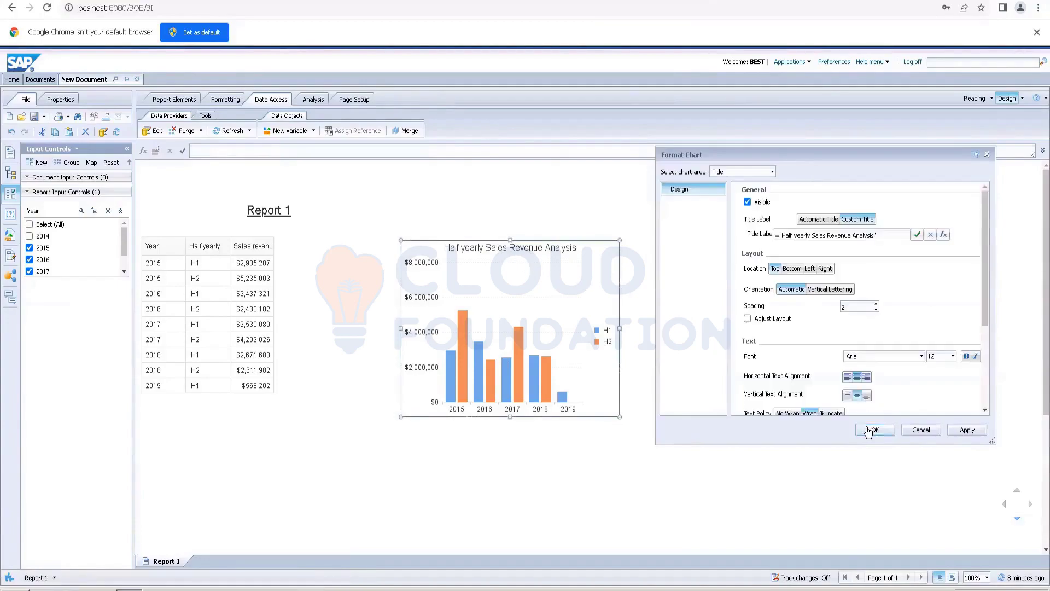
pyautogui.click(870, 430)
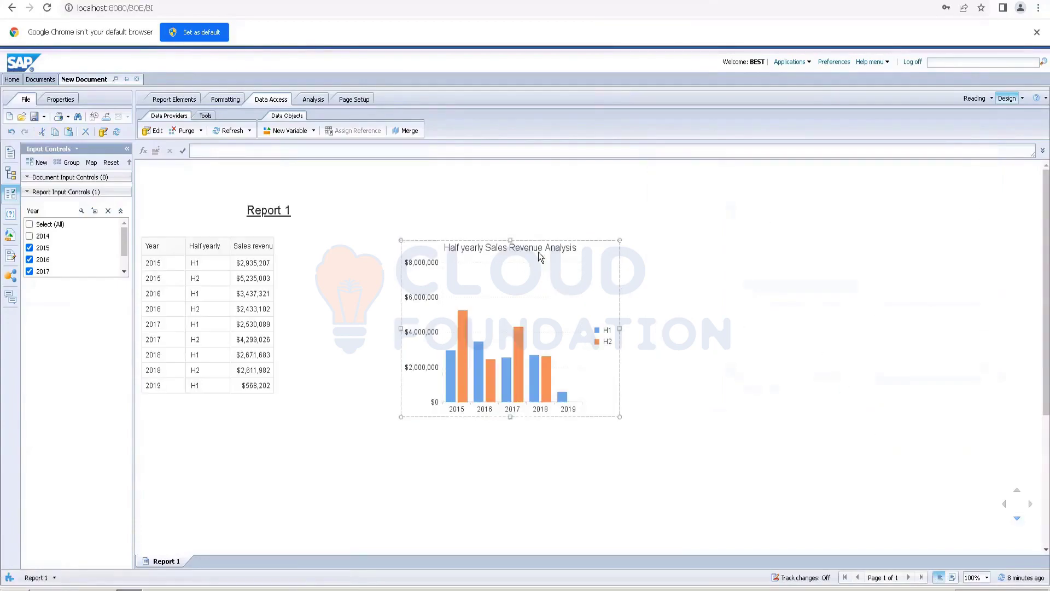
# Enlarge the chart title's formatting dialog to reveal all text options and set the title's font color to blue.
pyautogui.rightClick(535, 245)
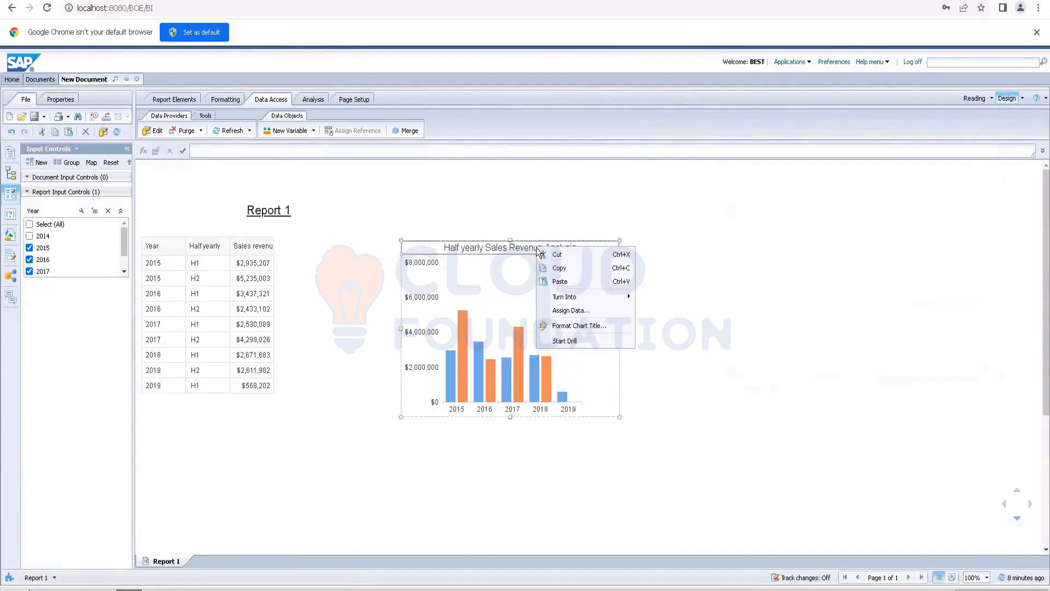
pyautogui.click(575, 332)
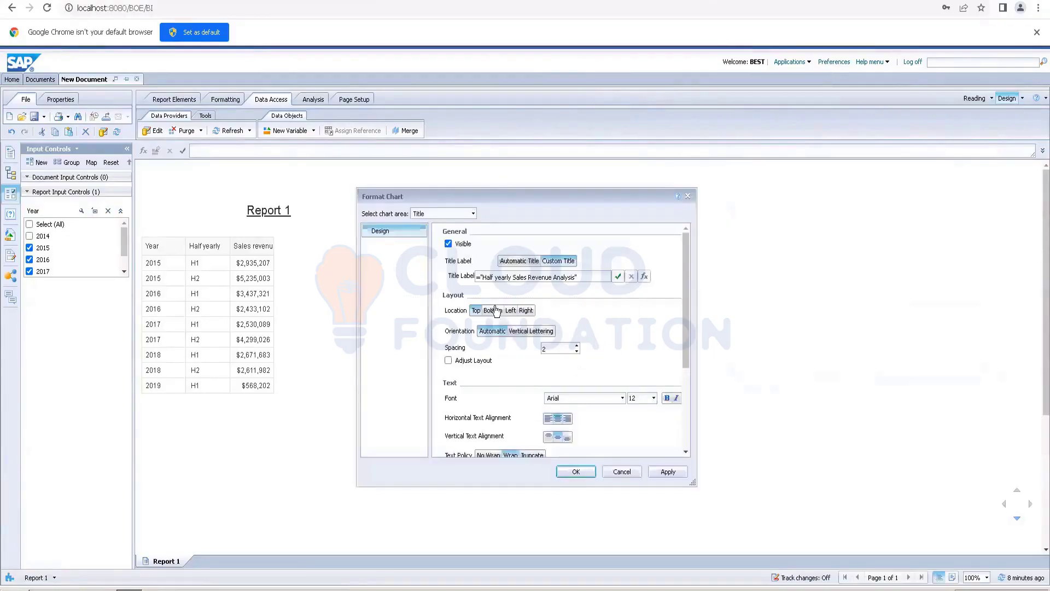
pyautogui.scroll(-5, 605, 349)
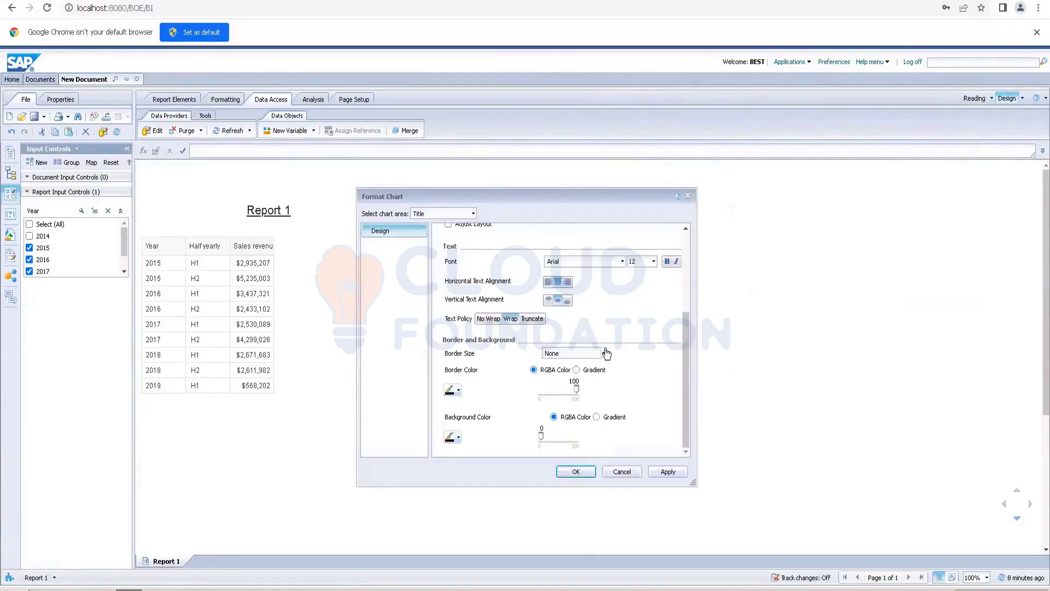
pyautogui.scroll(2, 605, 350)
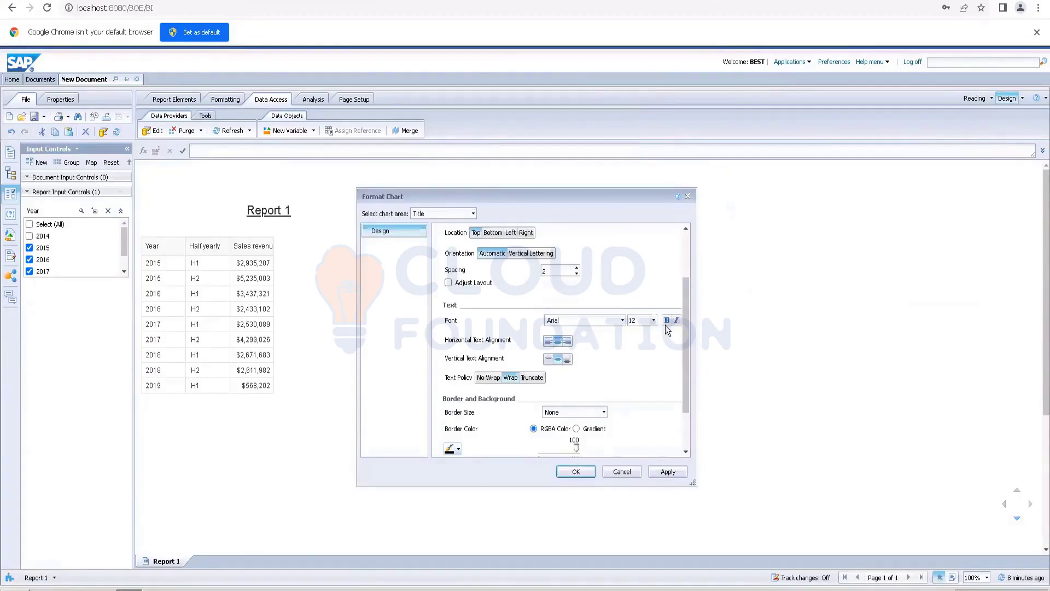
pyautogui.scroll(-3, 633, 350)
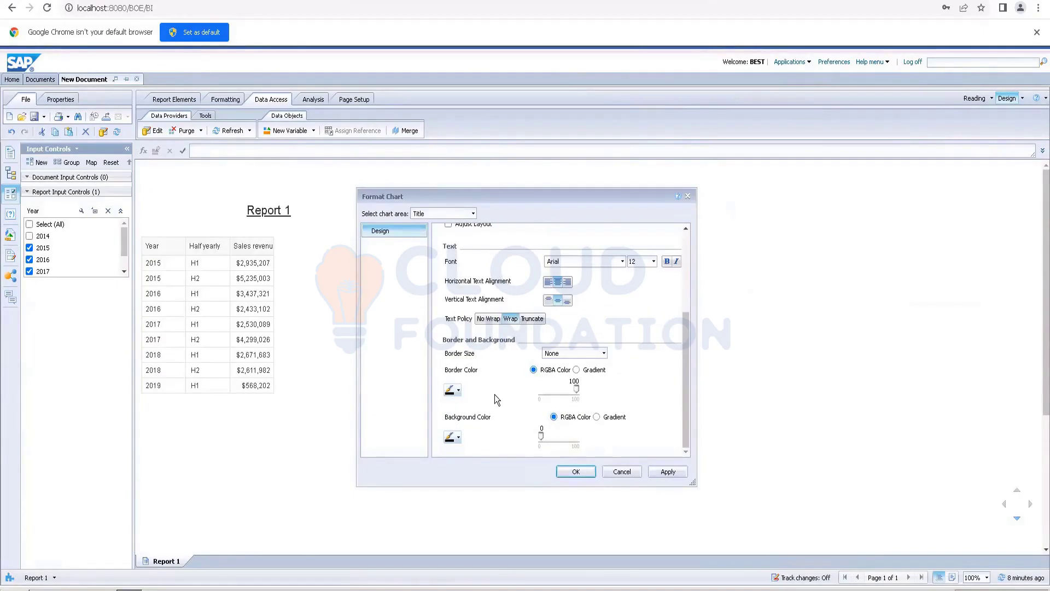
pyautogui.scroll(7, 497, 317)
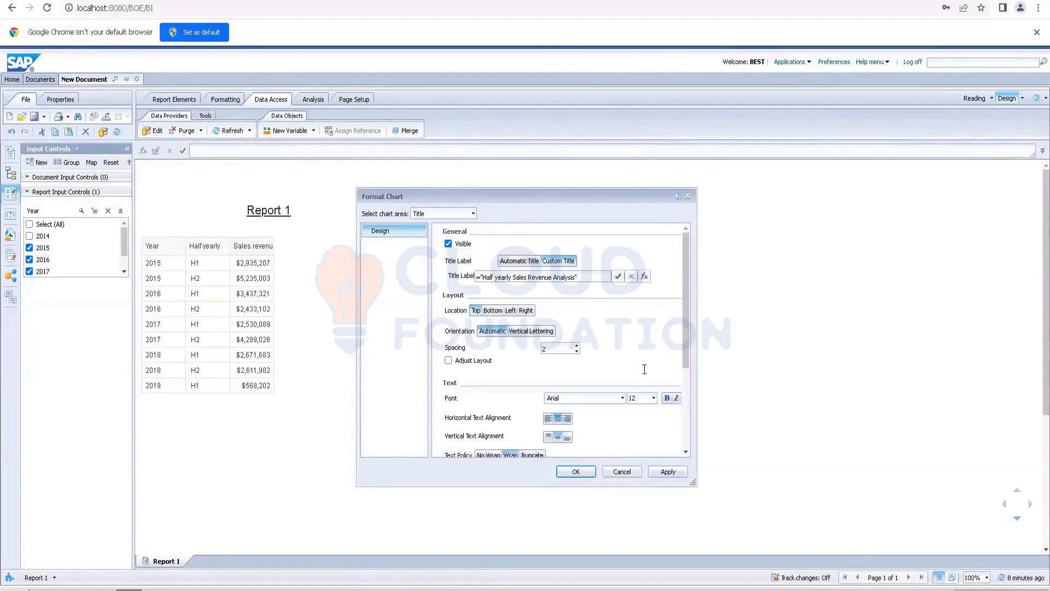
pyautogui.moveTo(692, 483)
pyautogui.mouseDown()
pyautogui.moveTo(723, 498)
pyautogui.moveTo(685, 466)
pyautogui.mouseUp()
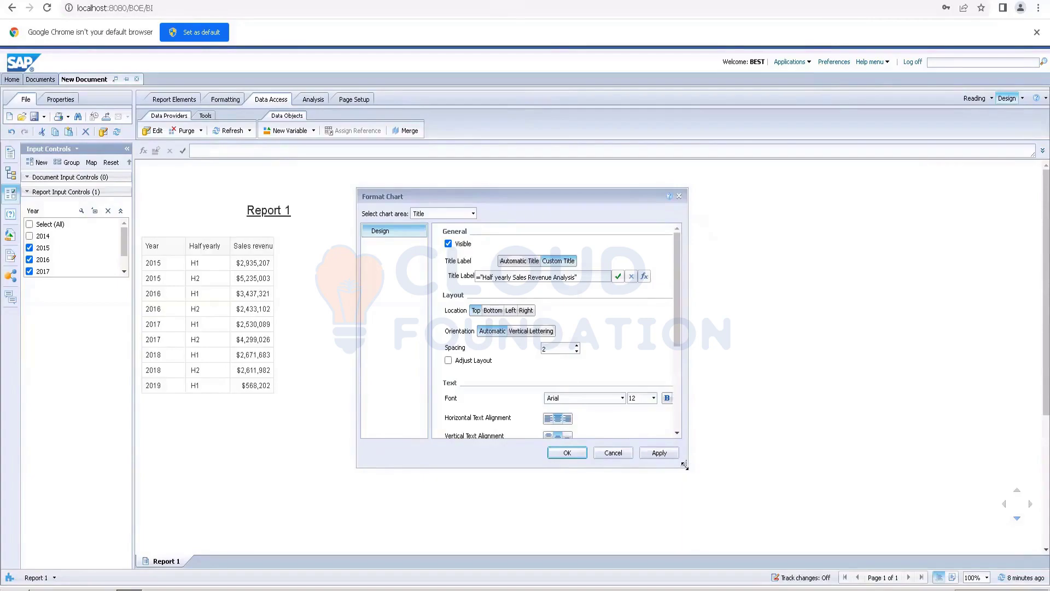
pyautogui.moveTo(684, 464); pyautogui.dragTo(931, 539)
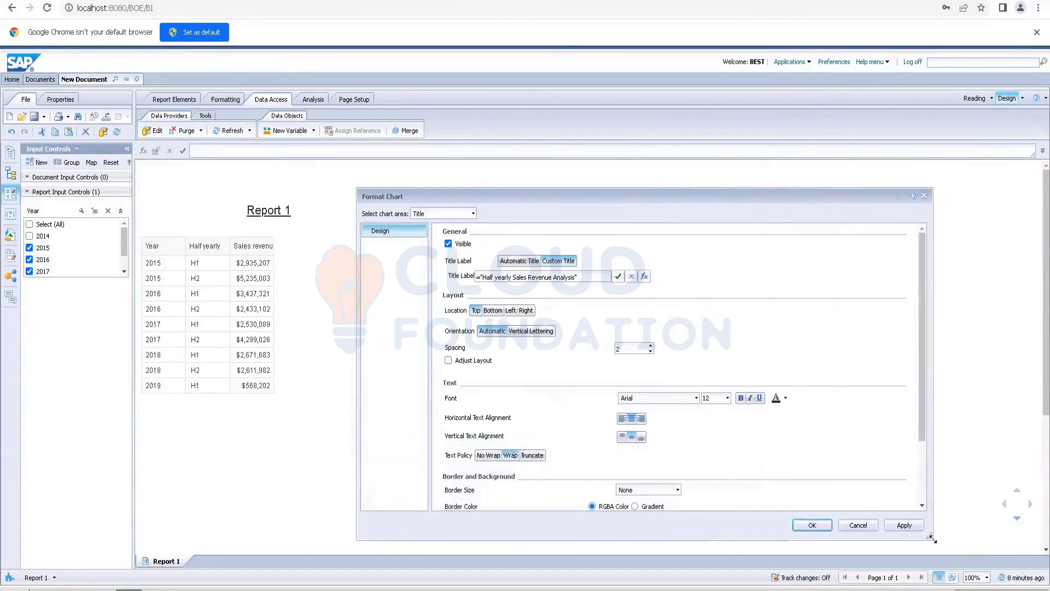
pyautogui.click(785, 399)
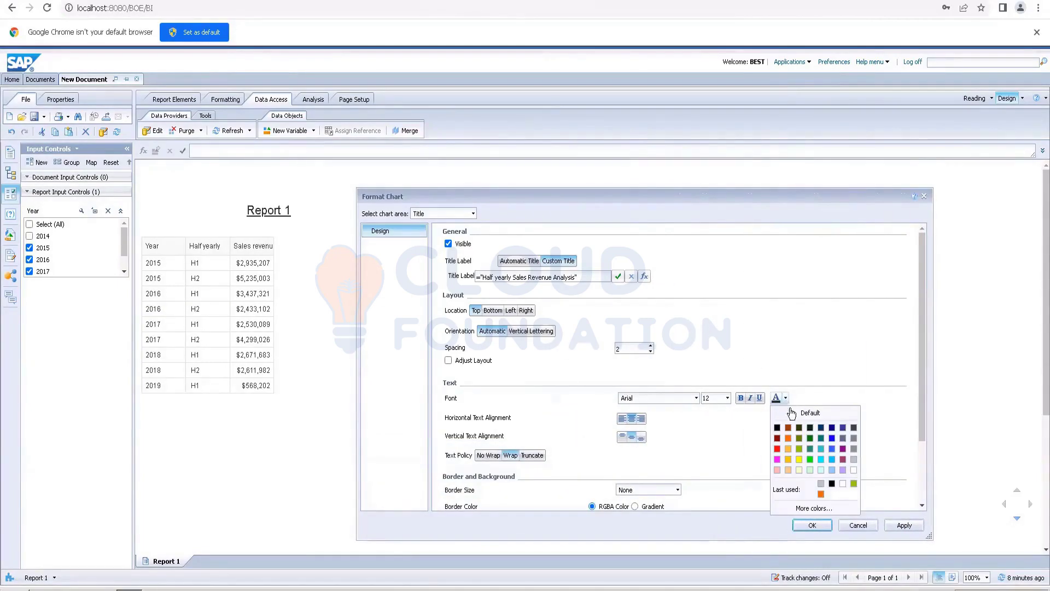
pyautogui.click(831, 443)
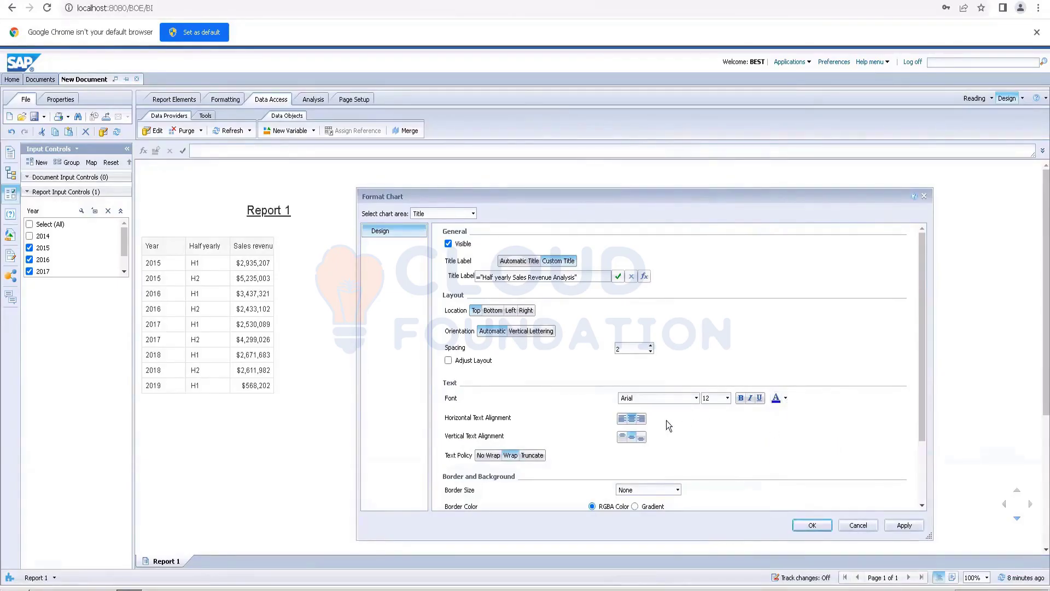
# Make the chart title bold and apply the title formatting to the column chart.
pyautogui.scroll(-3, 564, 367)
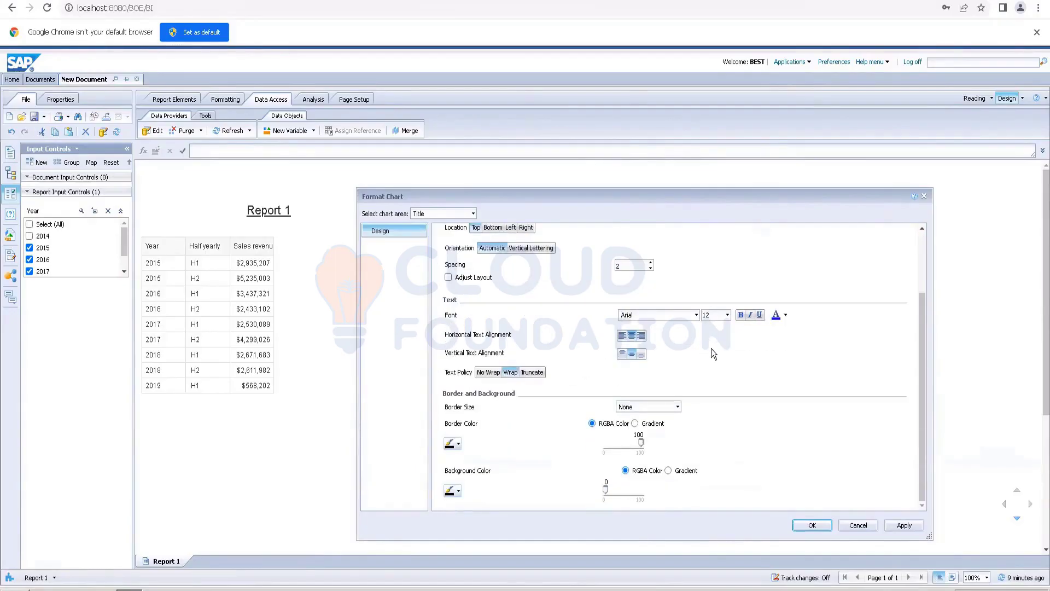
pyautogui.scroll(3, 711, 349)
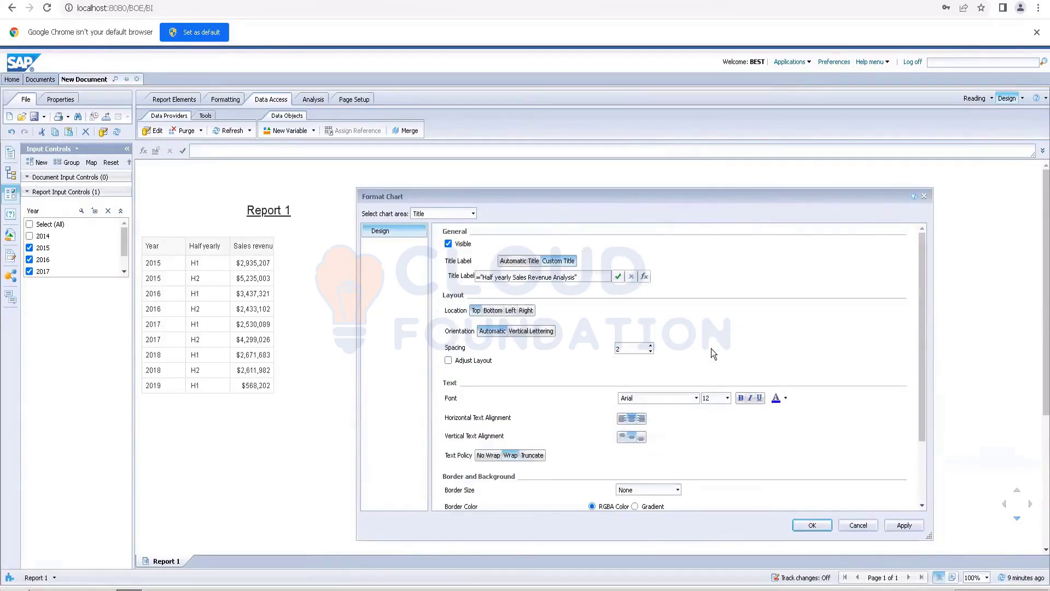
pyautogui.click(739, 400)
pyautogui.click(811, 525)
pyautogui.click(731, 347)
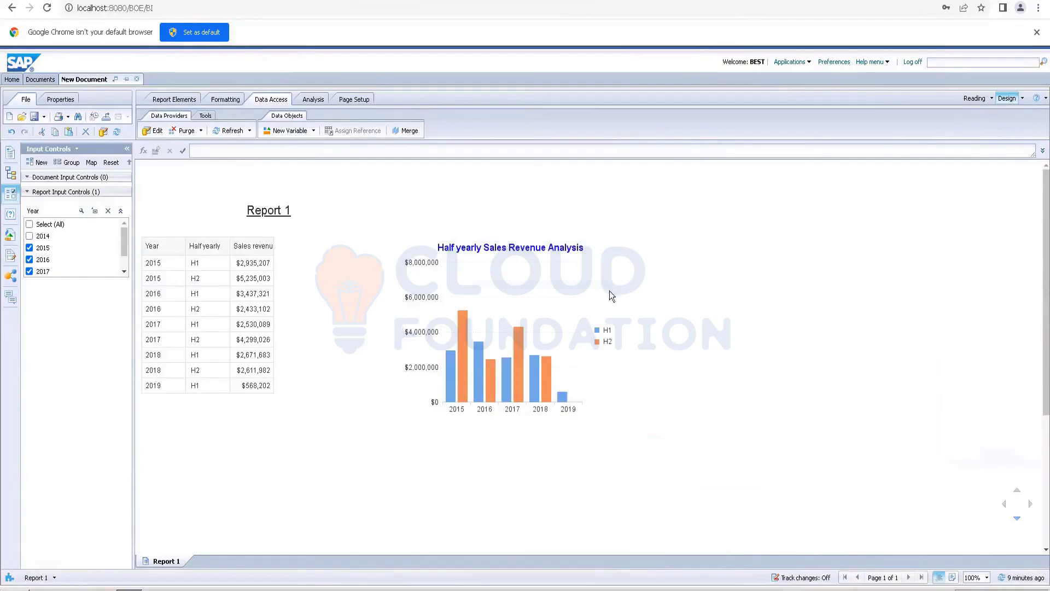
pyautogui.click(478, 253)
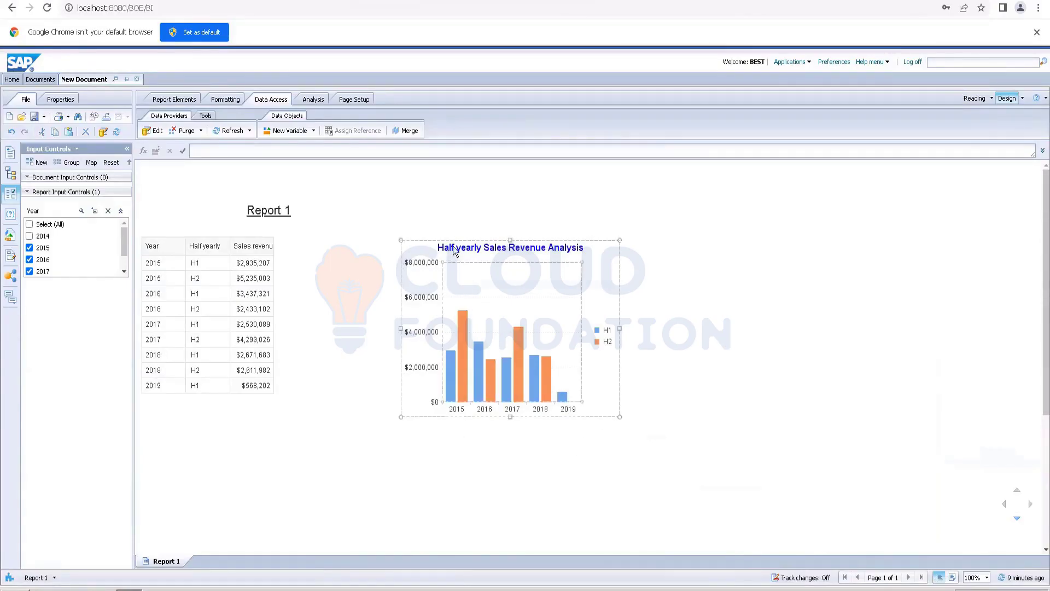
pyautogui.click(707, 245)
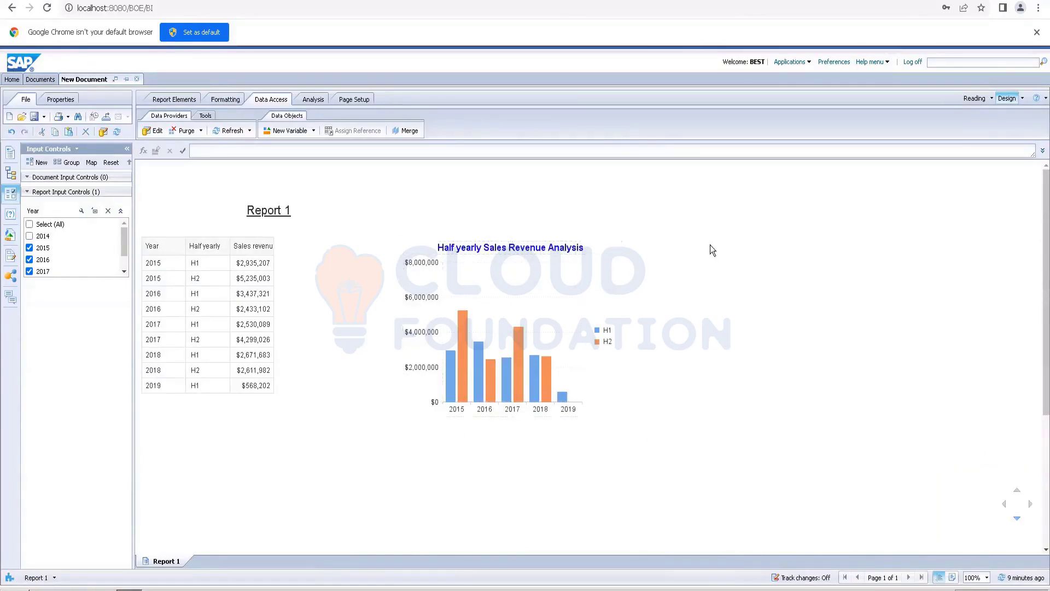
pyautogui.click(483, 259)
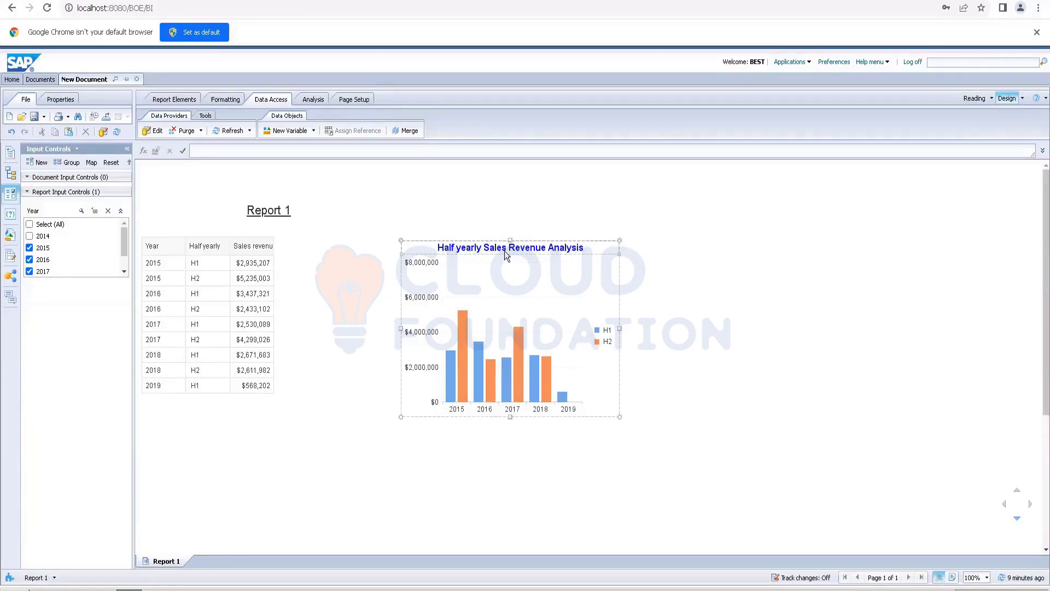
pyautogui.click(761, 247)
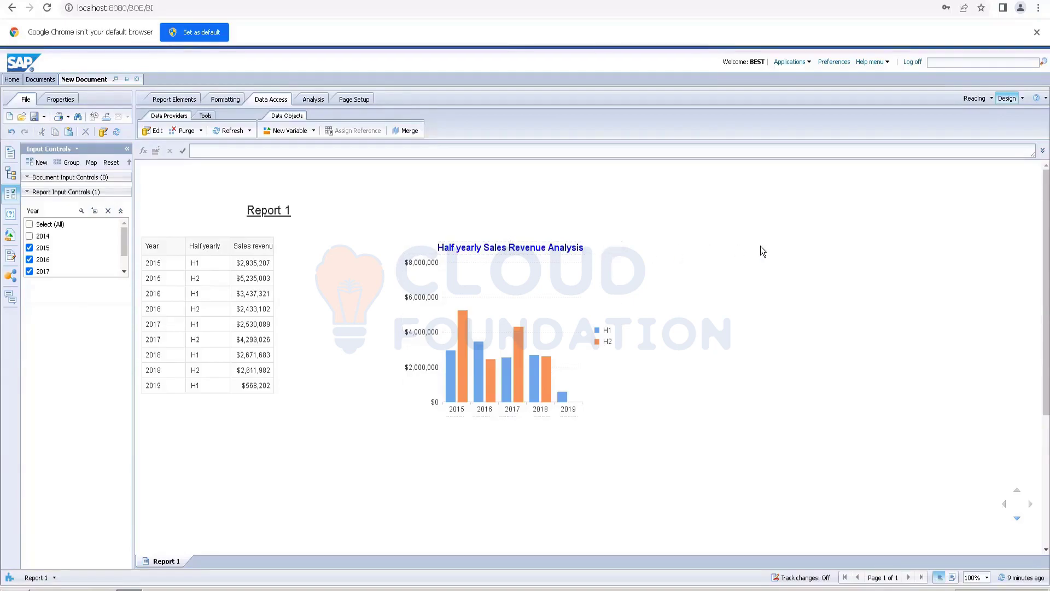
pyautogui.click(509, 317)
pyautogui.click(331, 203)
pyautogui.click(327, 219)
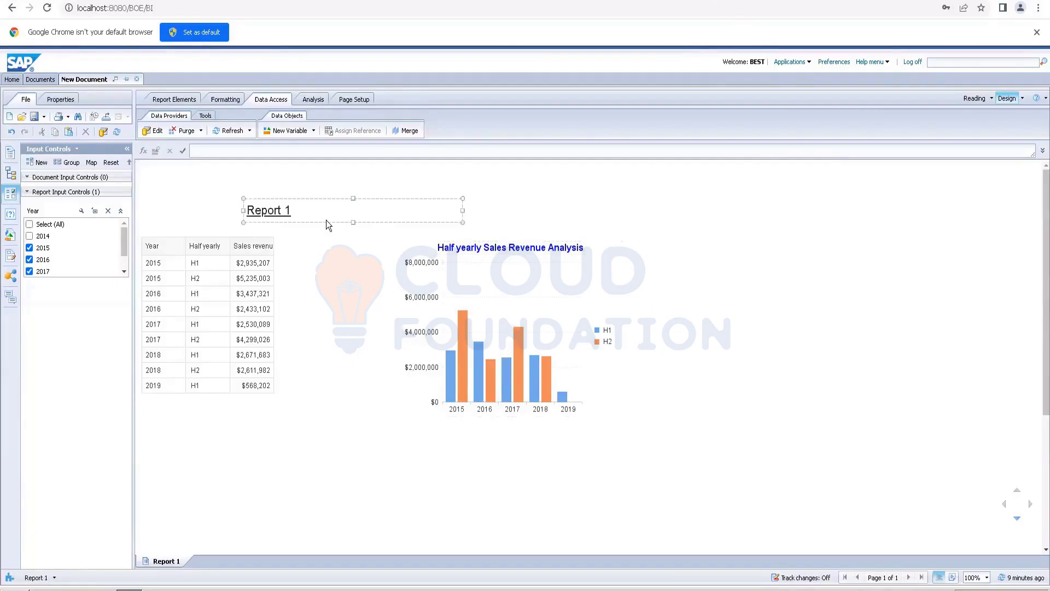
pyautogui.click(332, 254)
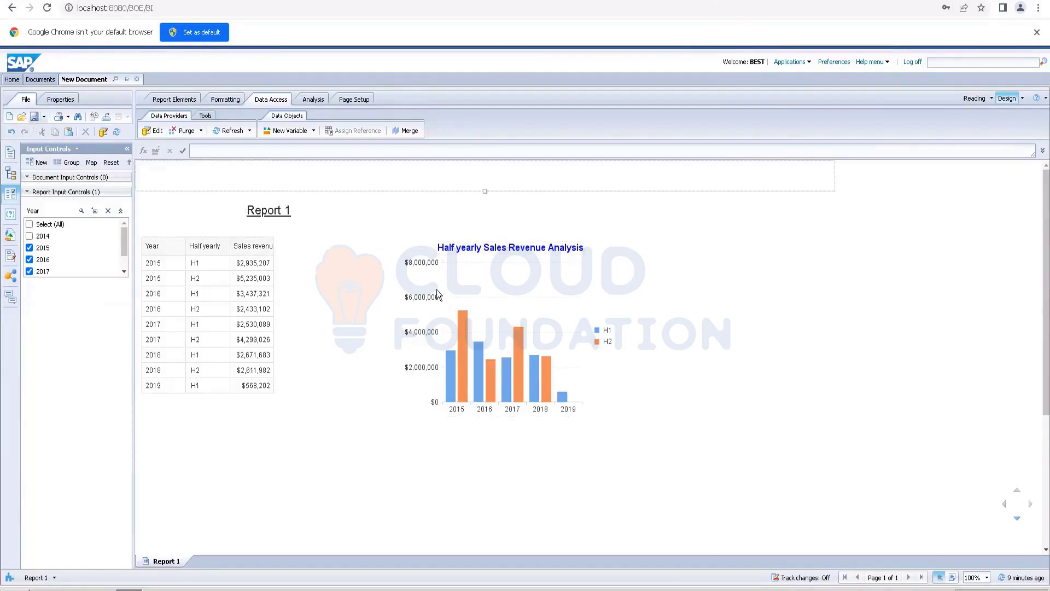
# Save the document as "IF Function Formula - Activity", type Web Intelligence, in the Favorites subfolder that holds the other Activity documents.
pyautogui.click(44, 117)
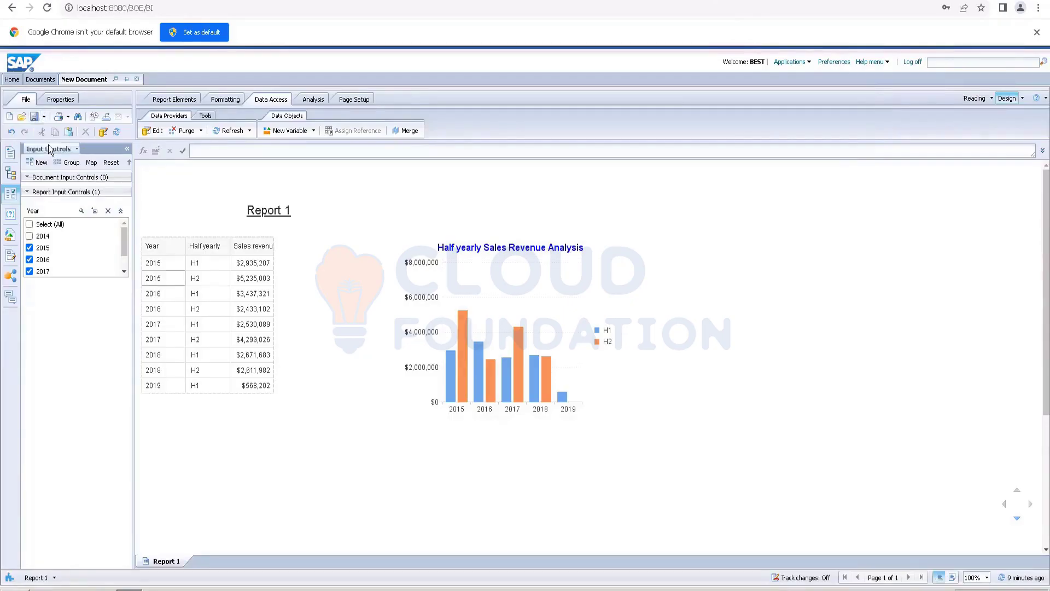
pyautogui.click(48, 146)
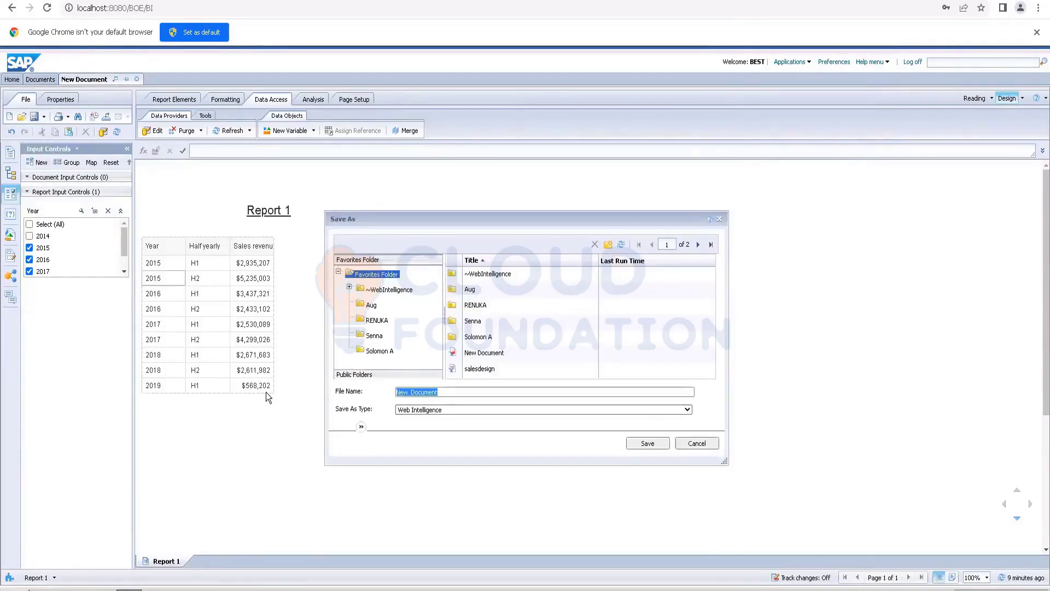
pyautogui.write('IF Function Formula - Activity')
pyautogui.click(377, 320)
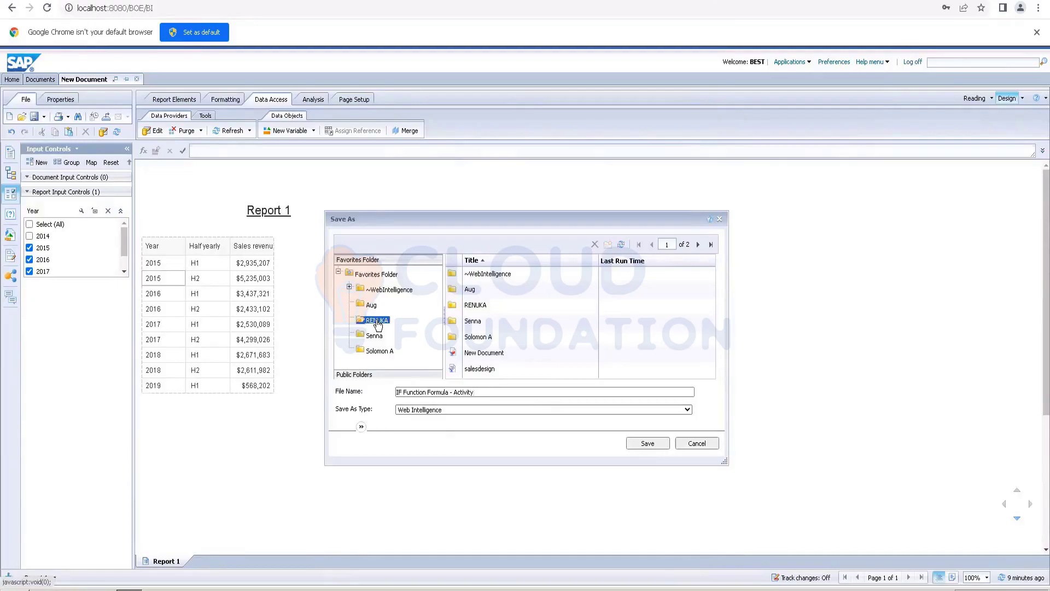
pyautogui.click(414, 393)
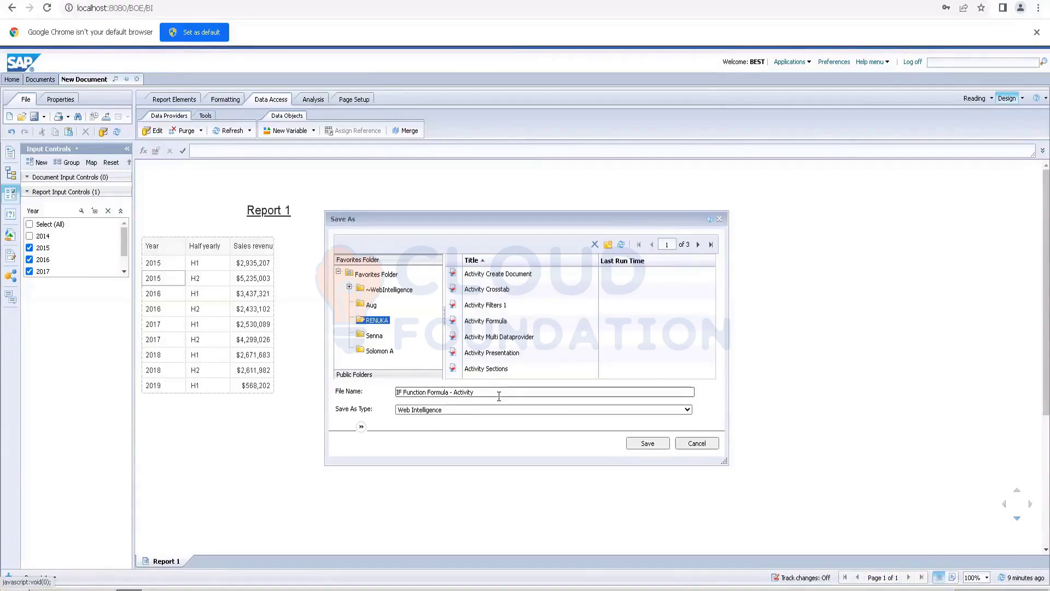
pyautogui.click(648, 444)
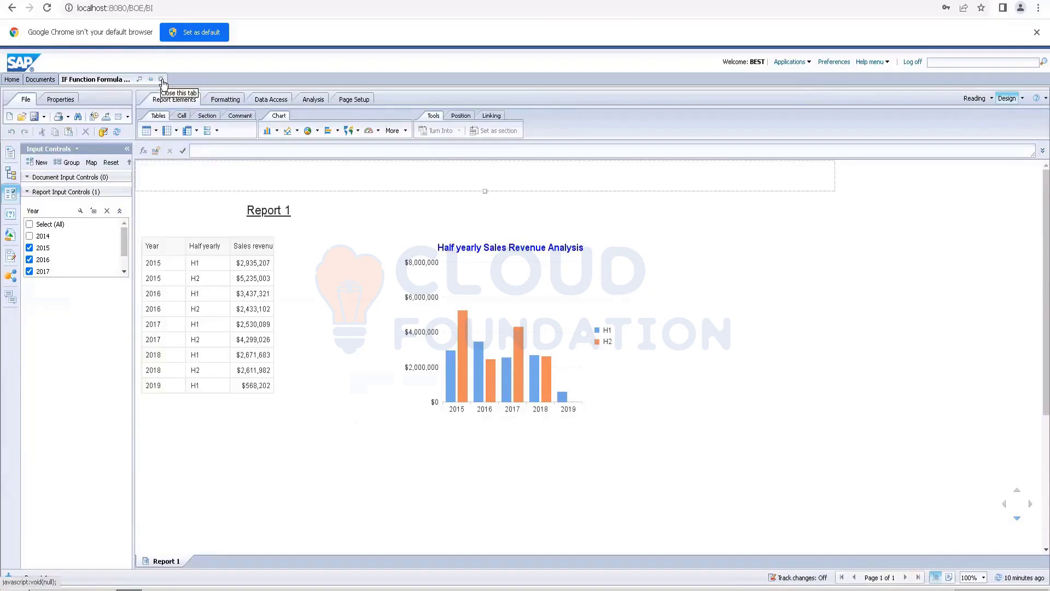
# Close the saved IF Function Formula - Activity document.
pyautogui.click(410, 276)
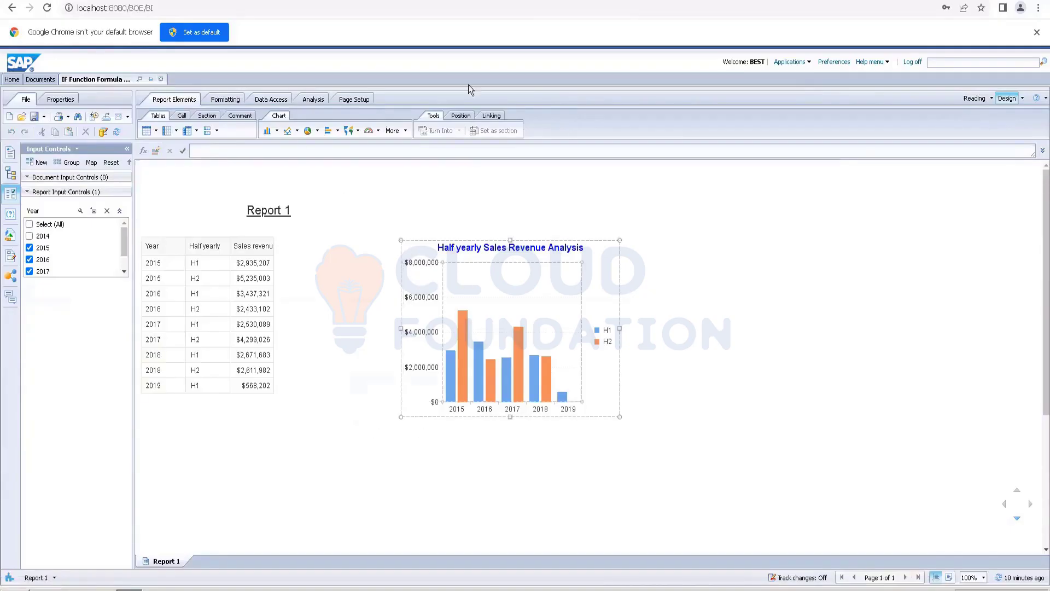
pyautogui.click(892, 339)
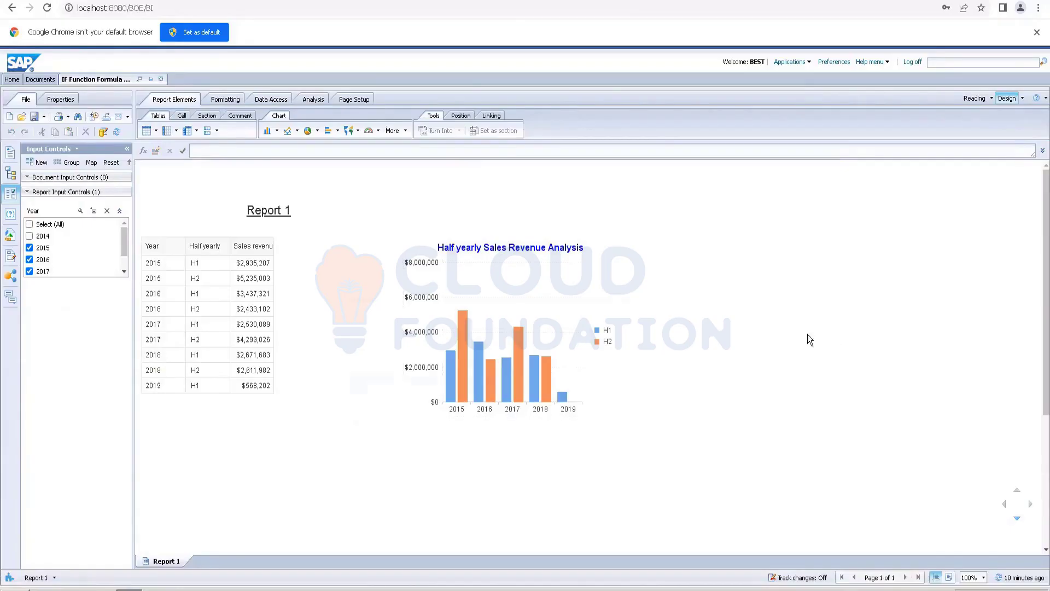
pyautogui.click(574, 271)
pyautogui.click(175, 161)
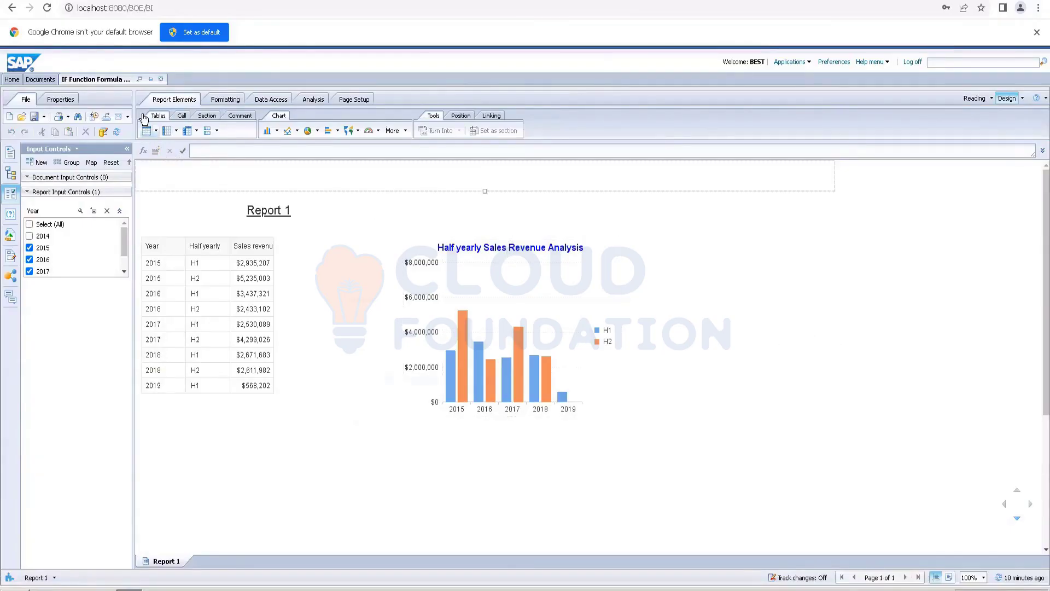
pyautogui.click(163, 81)
# Switch to the PowerPoint presentation and review the slides from "IF Function for Logical Grouping" through Ranking and Summary to Lab Activity.
pyautogui.click(579, 68)
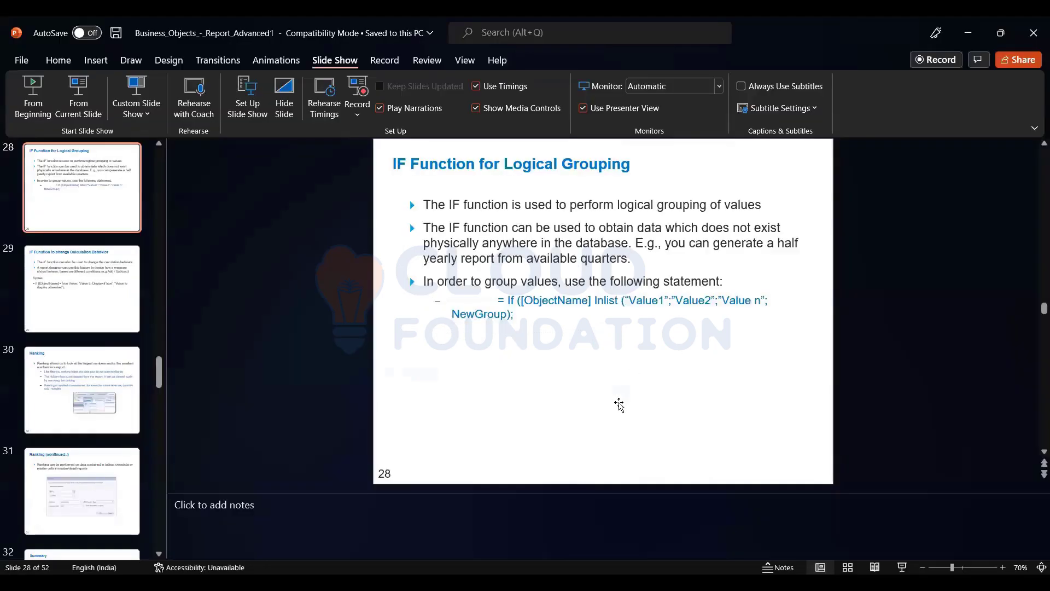
pyautogui.scroll(-2, 619, 400)
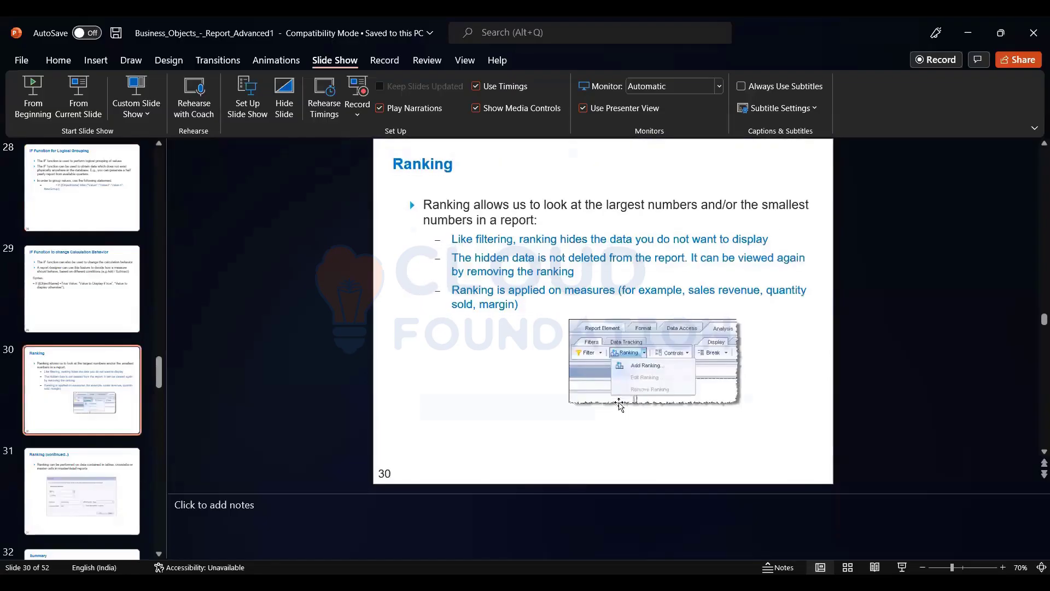
pyautogui.scroll(-2, 618, 403)
pyautogui.scroll(-1, 619, 403)
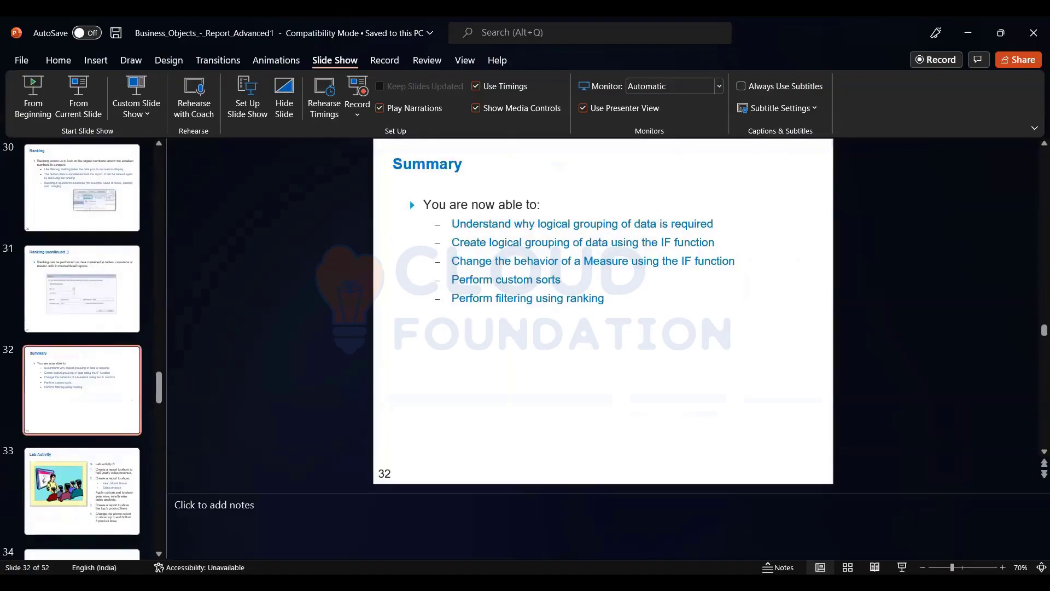
pyautogui.scroll(-1, 602, 312)
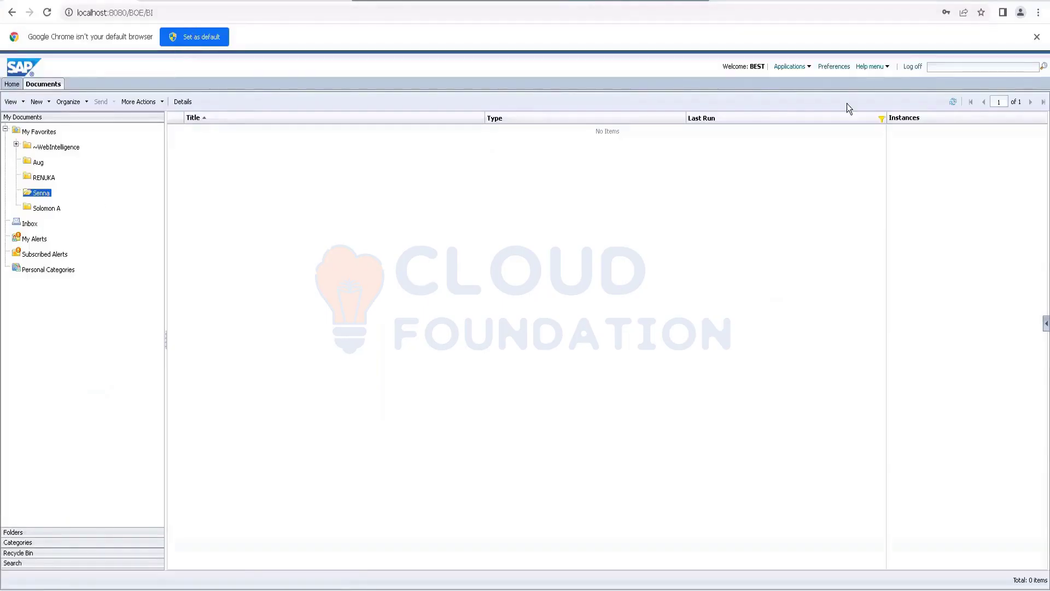
# Switch back to the SAP BI launch pad and create a Web Intelligence document from the revision 1 eFashion.unx universe.
pyautogui.click(793, 66)
pyautogui.click(798, 77)
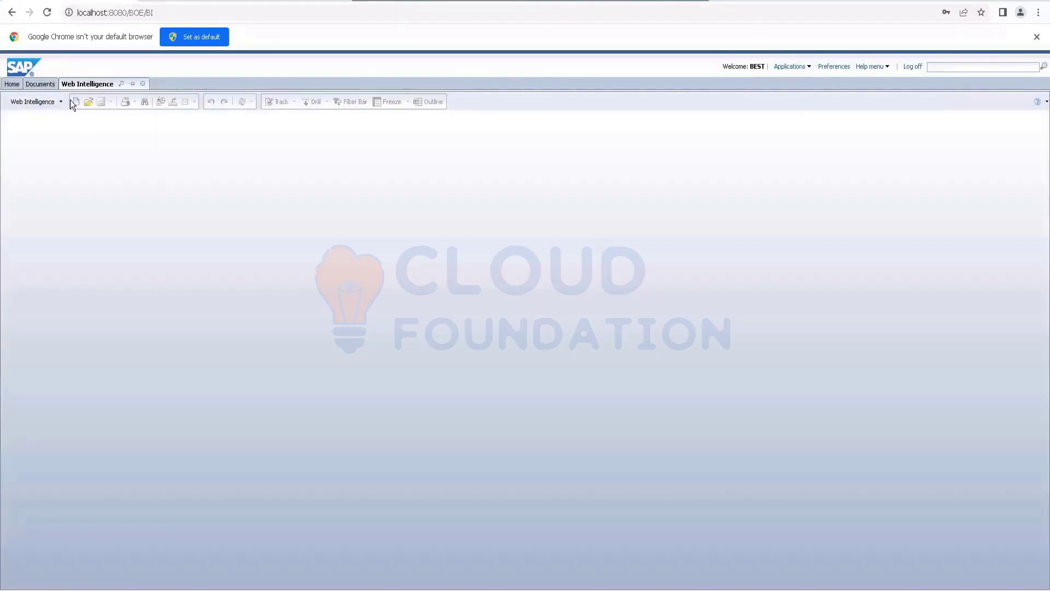
pyautogui.click(74, 103)
pyautogui.doubleClick(462, 286)
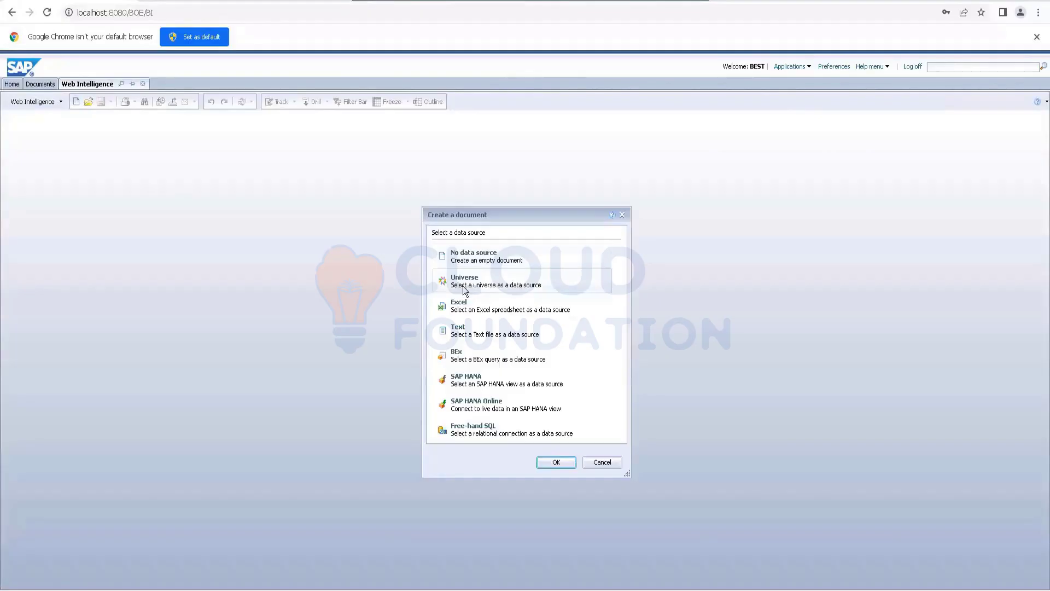
pyautogui.click(405, 313)
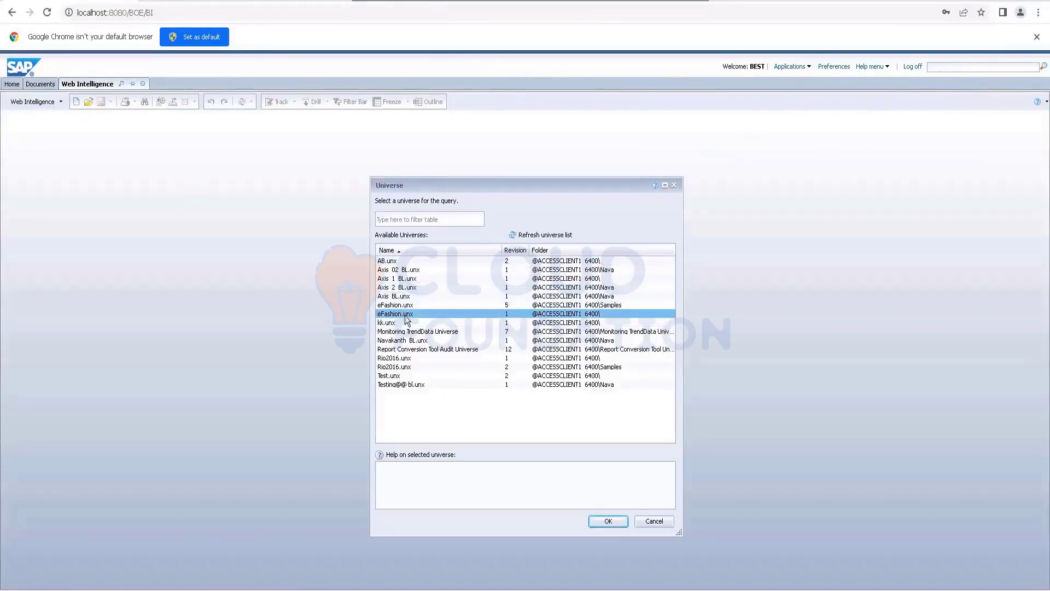
pyautogui.click(607, 522)
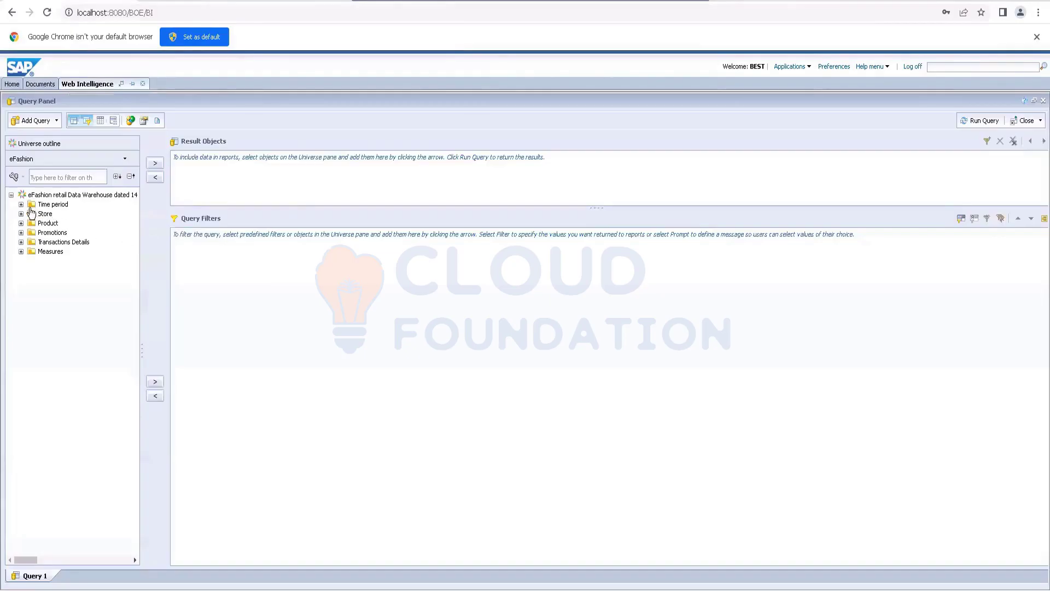
# Add Year, Month and Month Name from the Time period folder to the query's result objects.
pyautogui.click(21, 204)
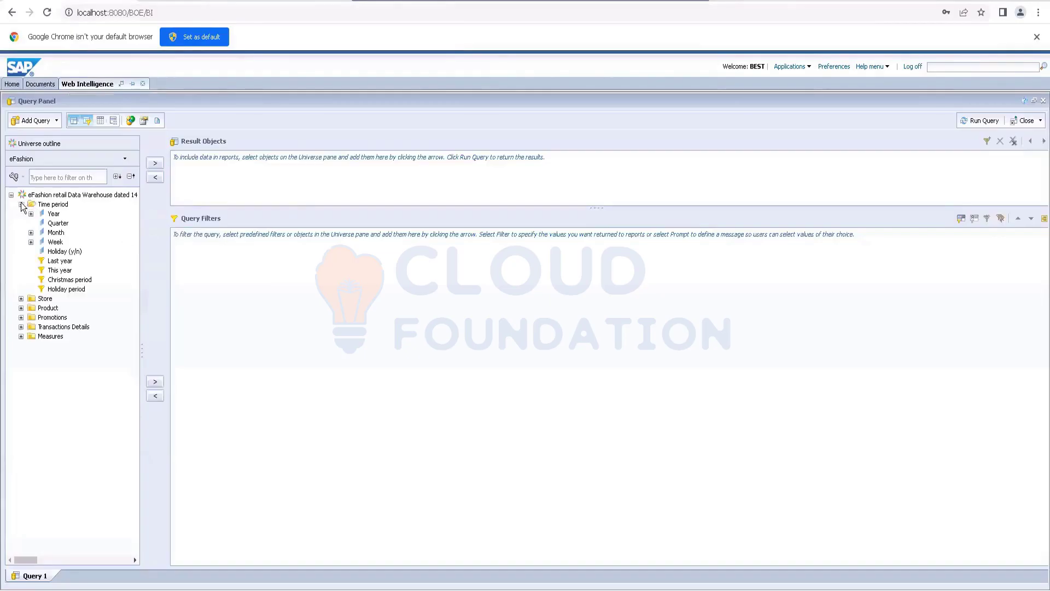
pyautogui.click(50, 213)
pyautogui.doubleClick(50, 214)
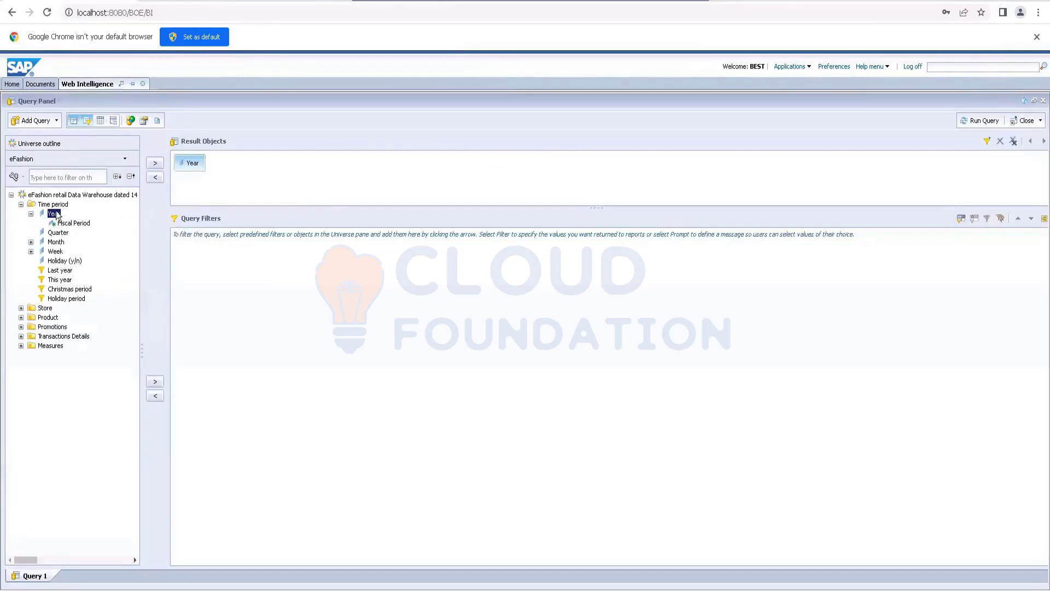
pyautogui.rightClick(55, 243)
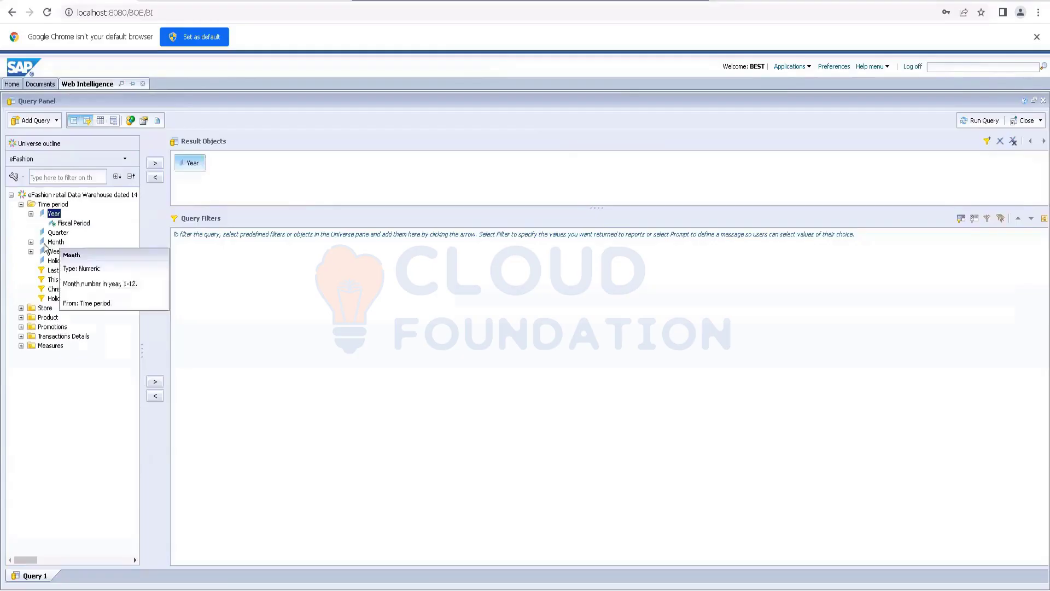
pyautogui.press('Escape')
pyautogui.click(54, 243)
pyautogui.doubleClick(53, 243)
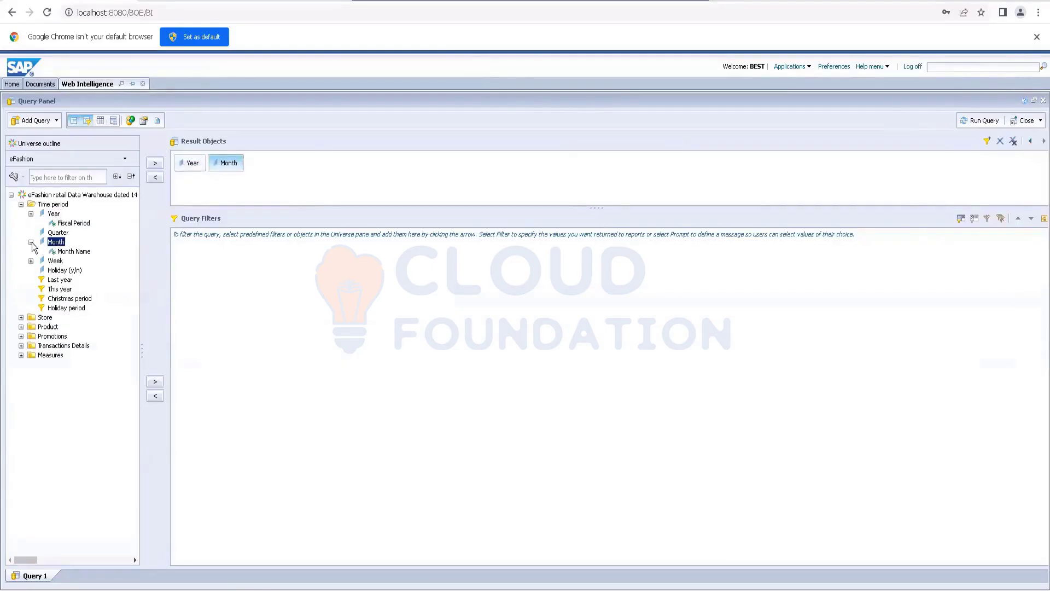
pyautogui.click(67, 253)
pyautogui.doubleClick(68, 254)
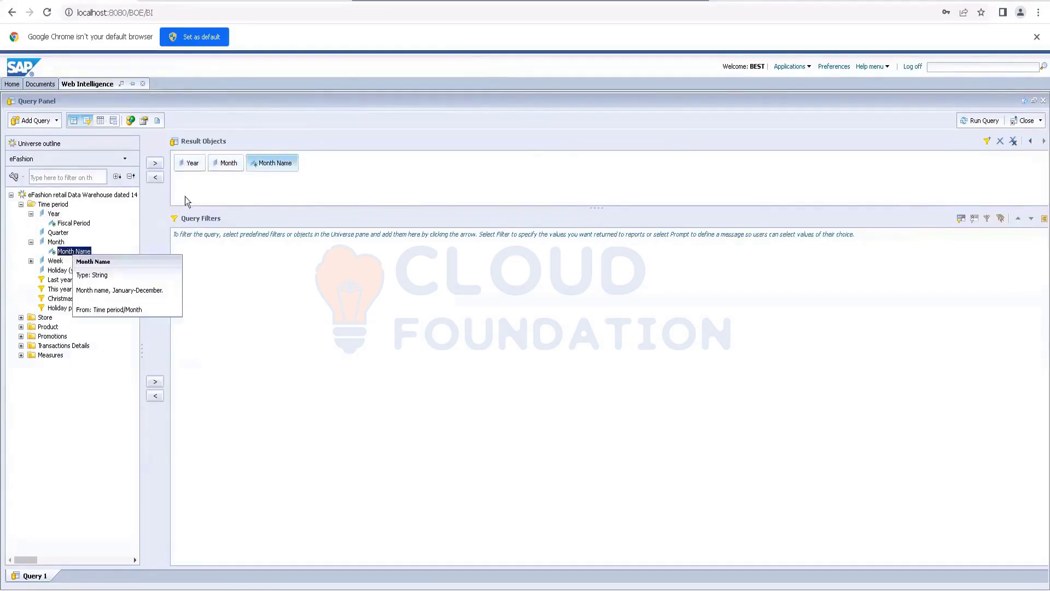
pyautogui.rightClick(61, 252)
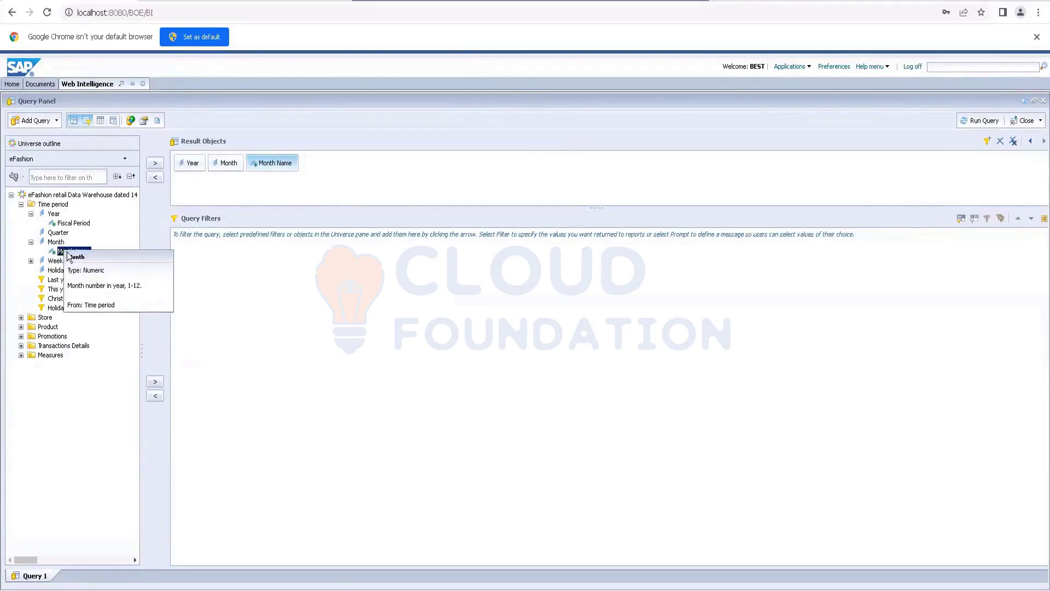
pyautogui.press('Escape')
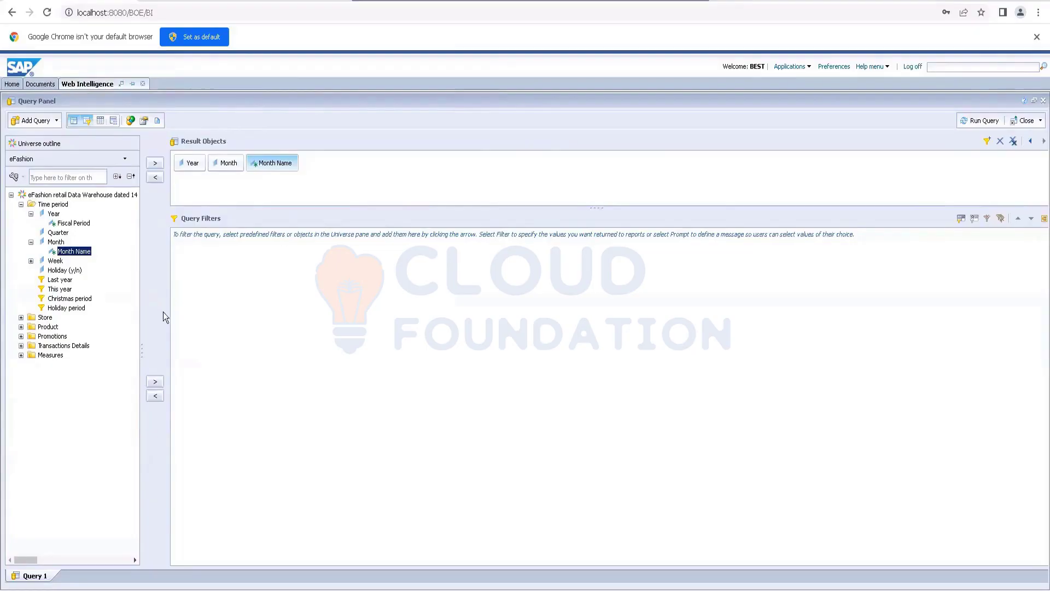
# Add the Sales revenue measure to the result objects and run the query.
pyautogui.click(21, 355)
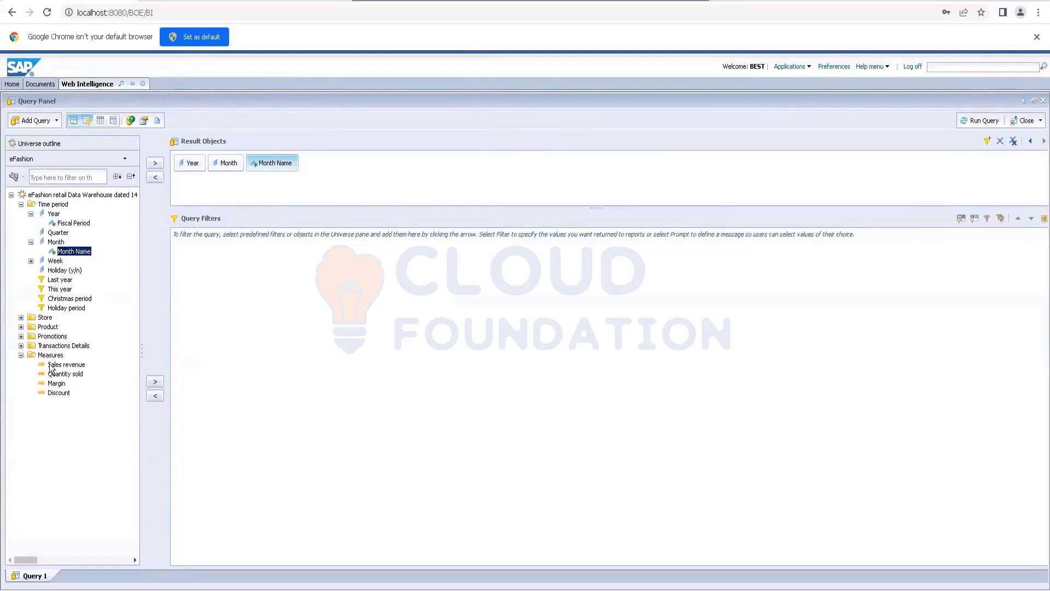
pyautogui.doubleClick(60, 365)
pyautogui.click(974, 124)
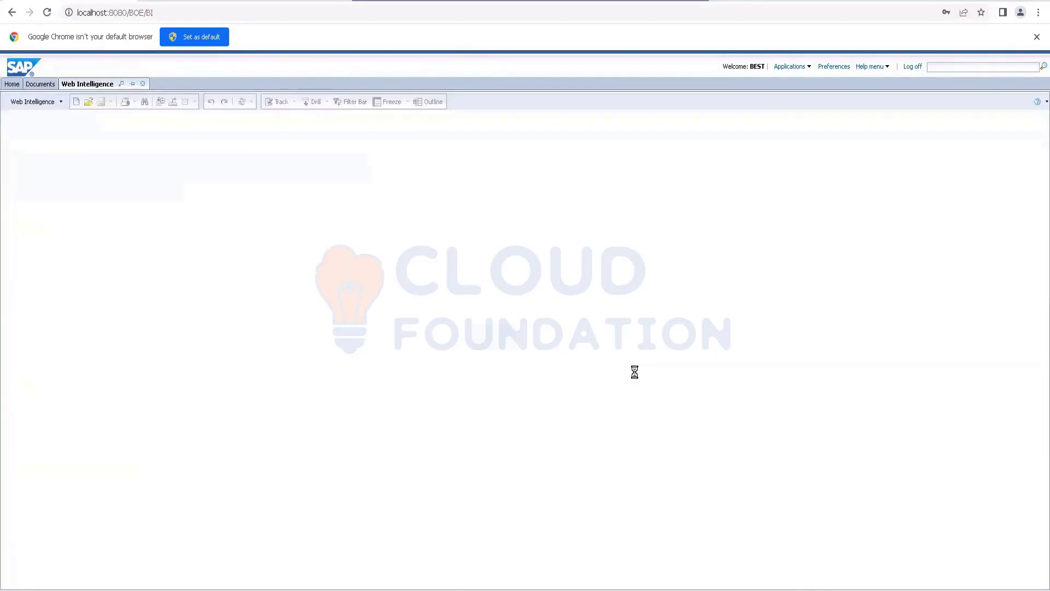
# Delete the numeric Month column from the report table, keeping Year, Month Name and Sales revenue.
pyautogui.click(216, 315)
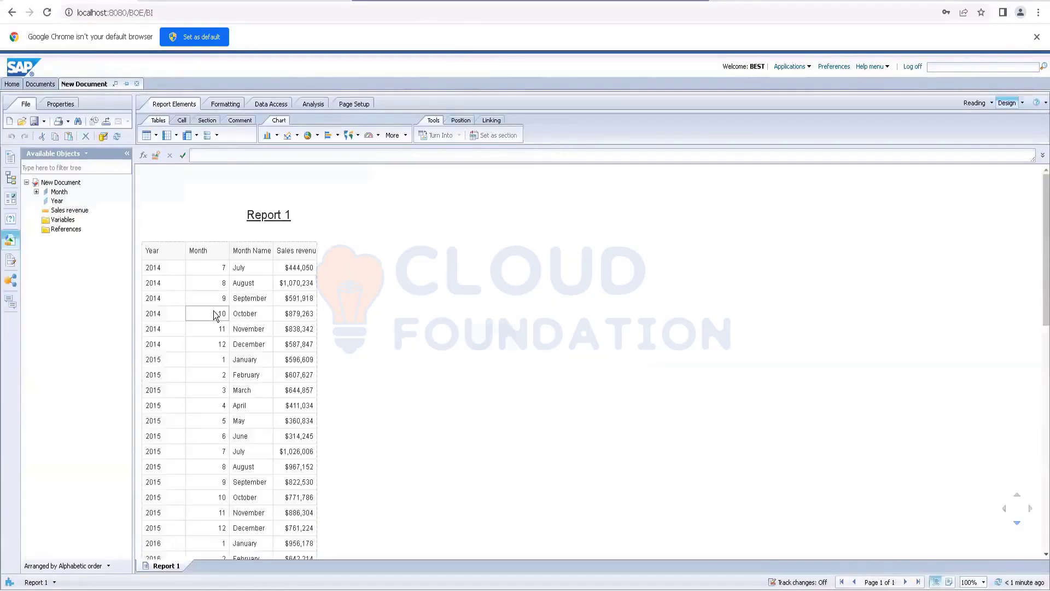
pyautogui.click(215, 315)
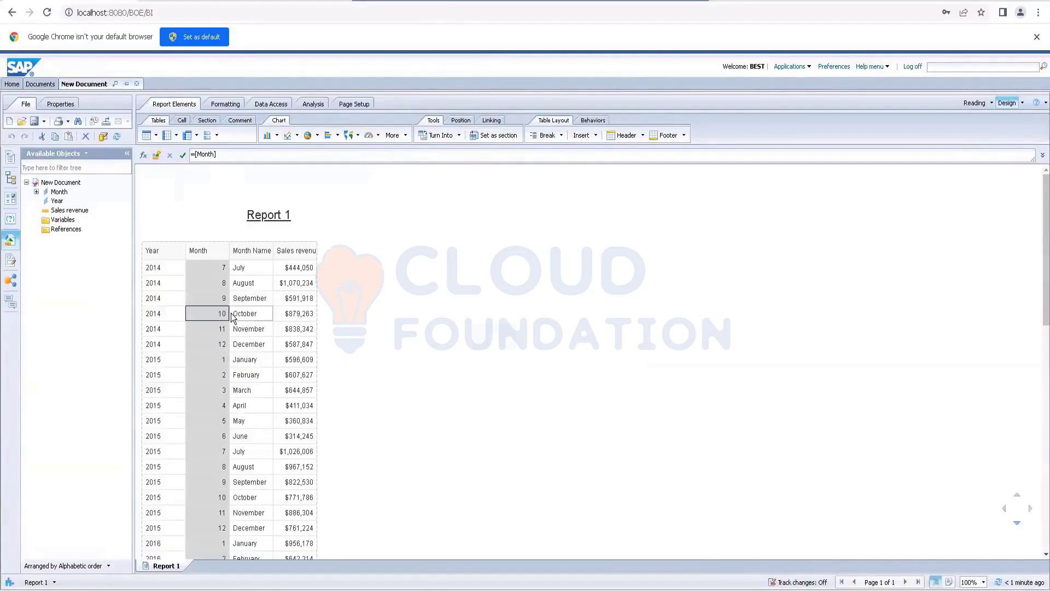
pyautogui.press('Delete')
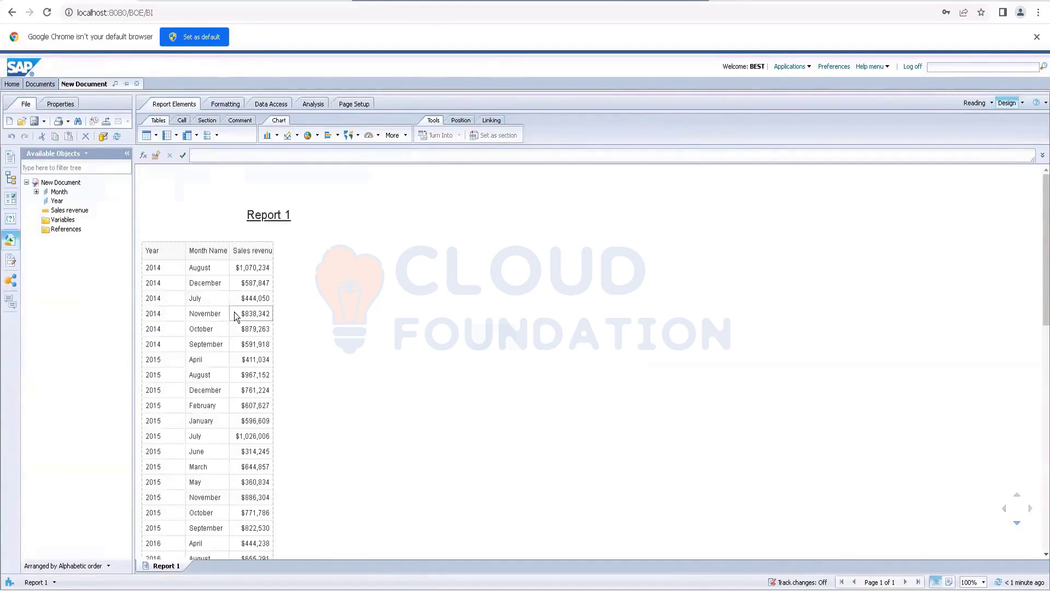
# Widen the Sales revenue column of the table so its full header fits.
pyautogui.click(242, 286)
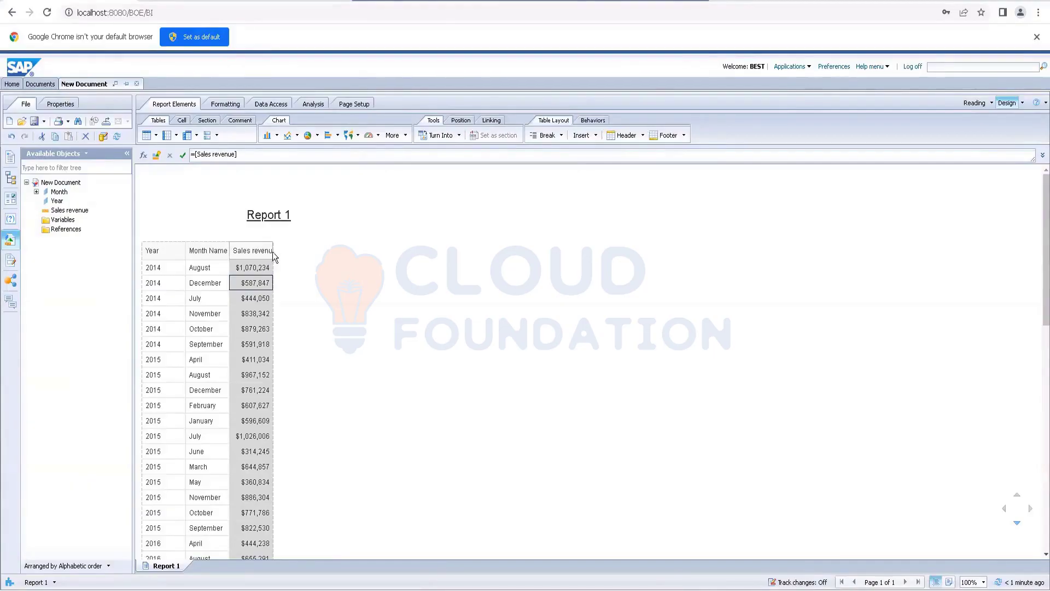
pyautogui.click(277, 293)
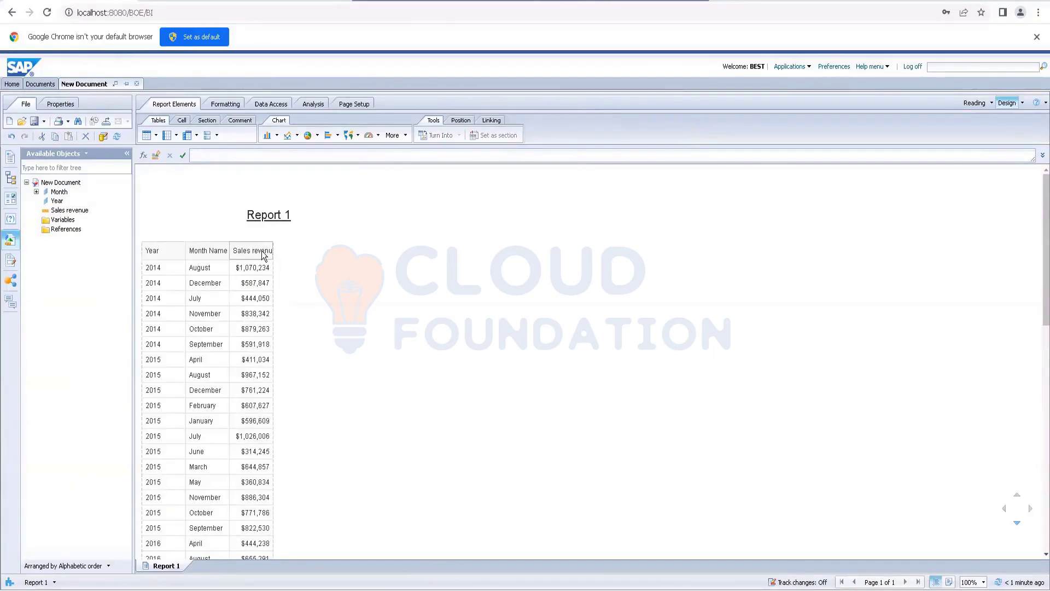
pyautogui.moveTo(272, 249); pyautogui.dragTo(286, 250)
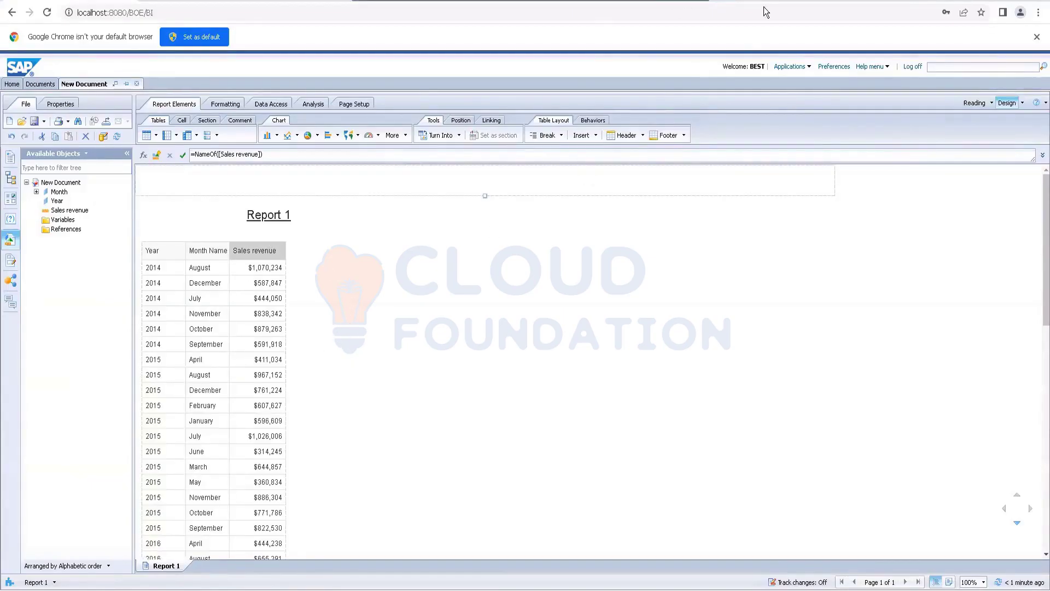
# Sort the report table by the Year column in descending order.
pyautogui.hotkey('alt', 'Tab')
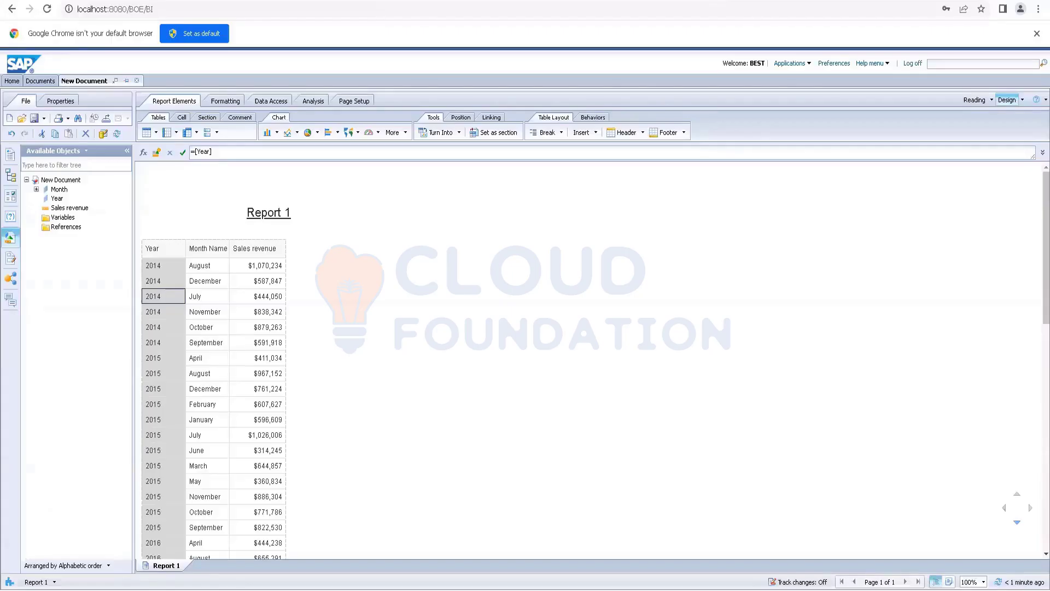
pyautogui.rightClick(170, 297)
pyautogui.moveTo(205, 310)
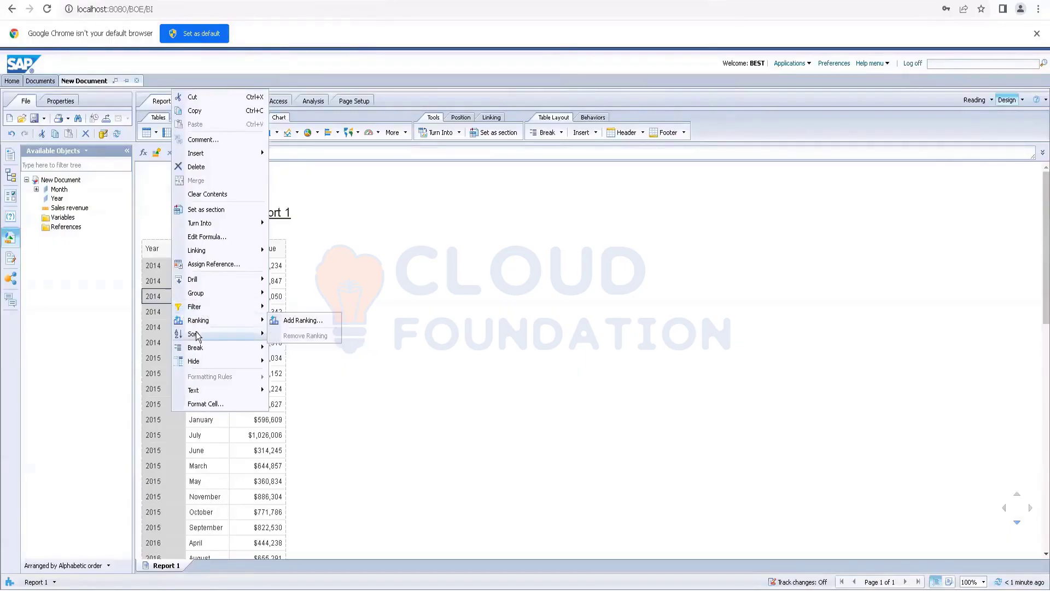
pyautogui.moveTo(200, 334)
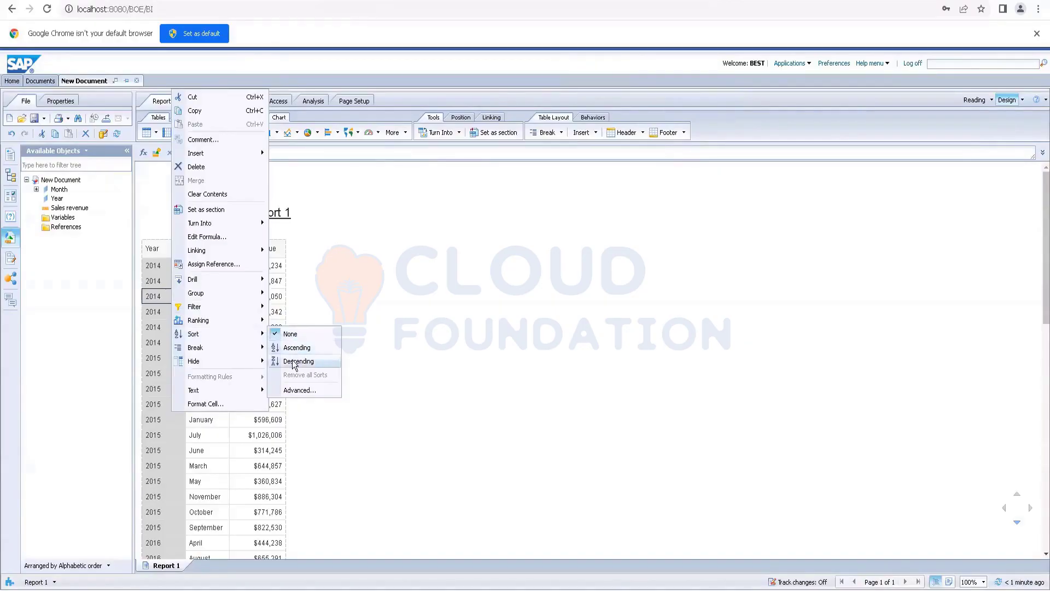
pyautogui.click(292, 360)
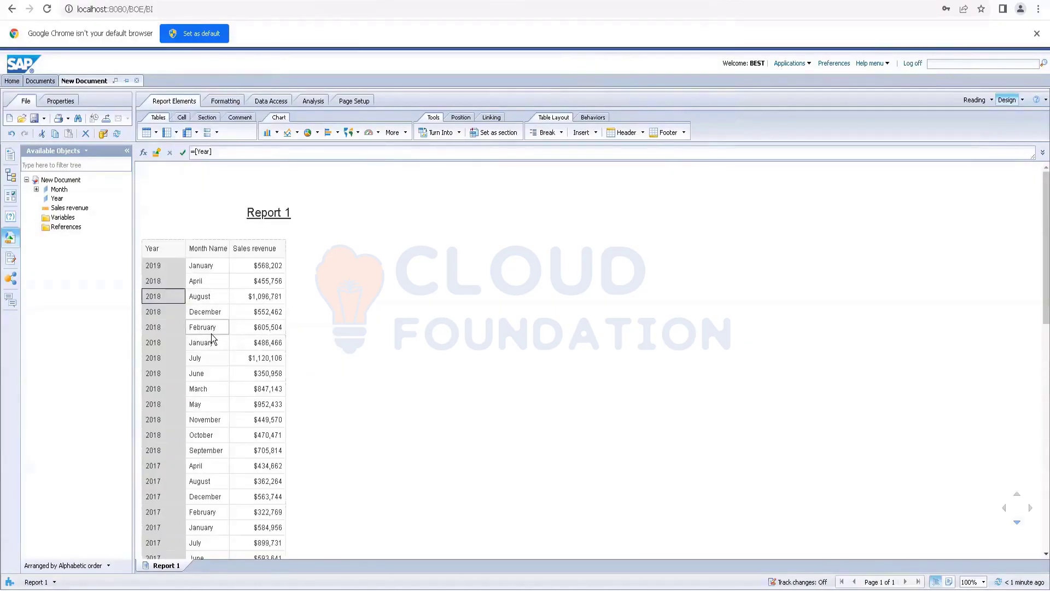
pyautogui.click(288, 363)
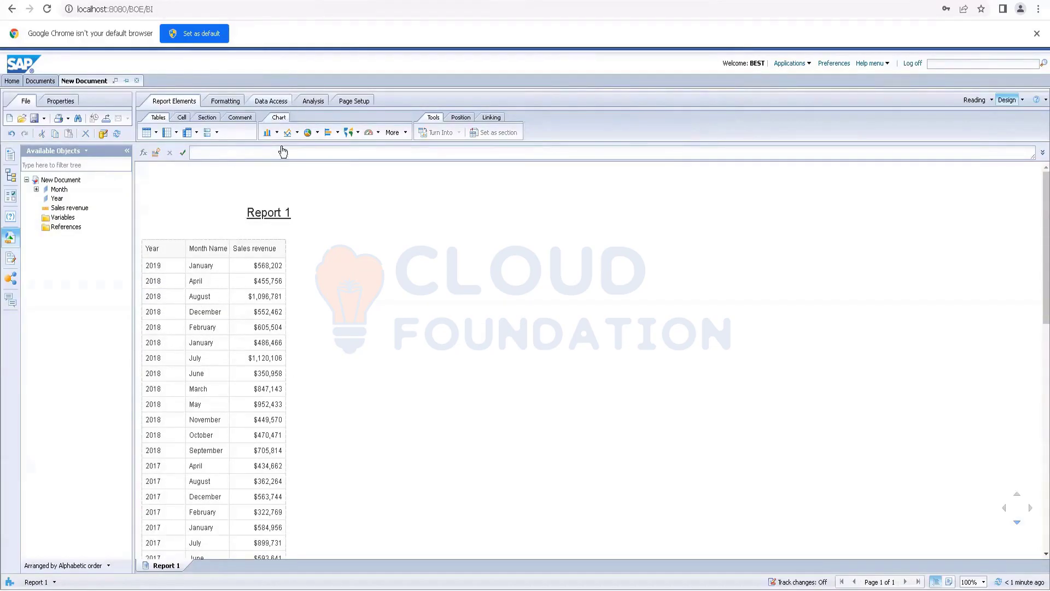
# Open the advanced sort settings from the Month Name column and add a Month Name sort below Year.
pyautogui.click(207, 313)
pyautogui.rightClick(207, 314)
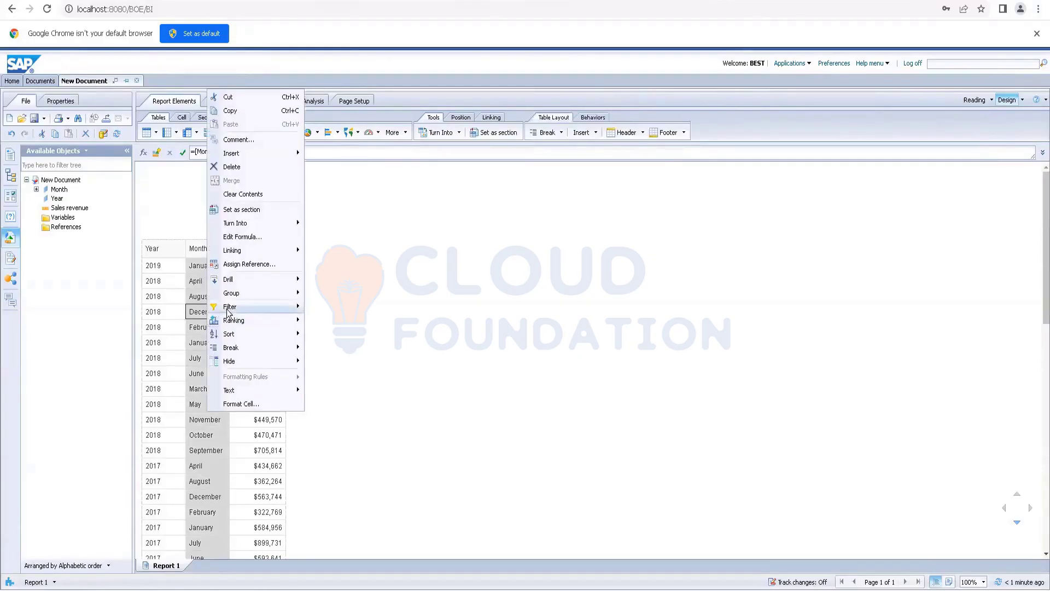
pyautogui.moveTo(240, 334)
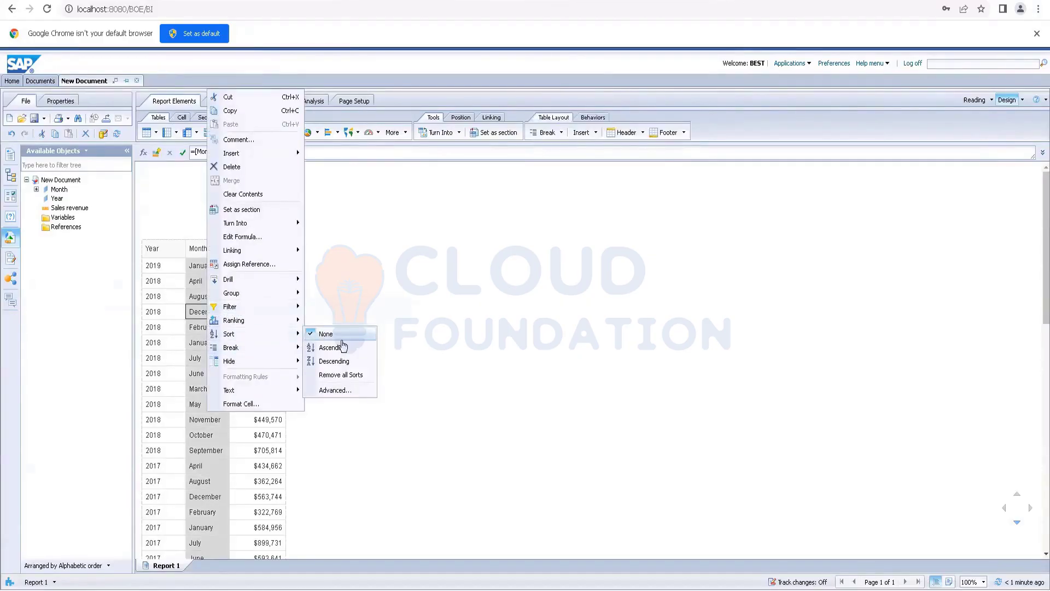
pyautogui.click(340, 390)
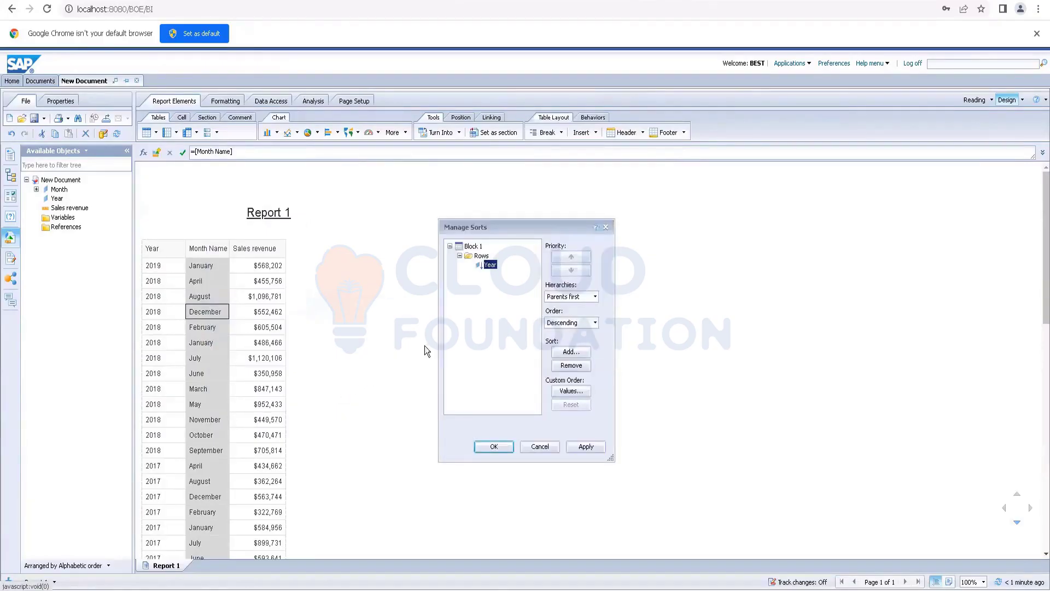
pyautogui.click(569, 353)
pyautogui.doubleClick(504, 288)
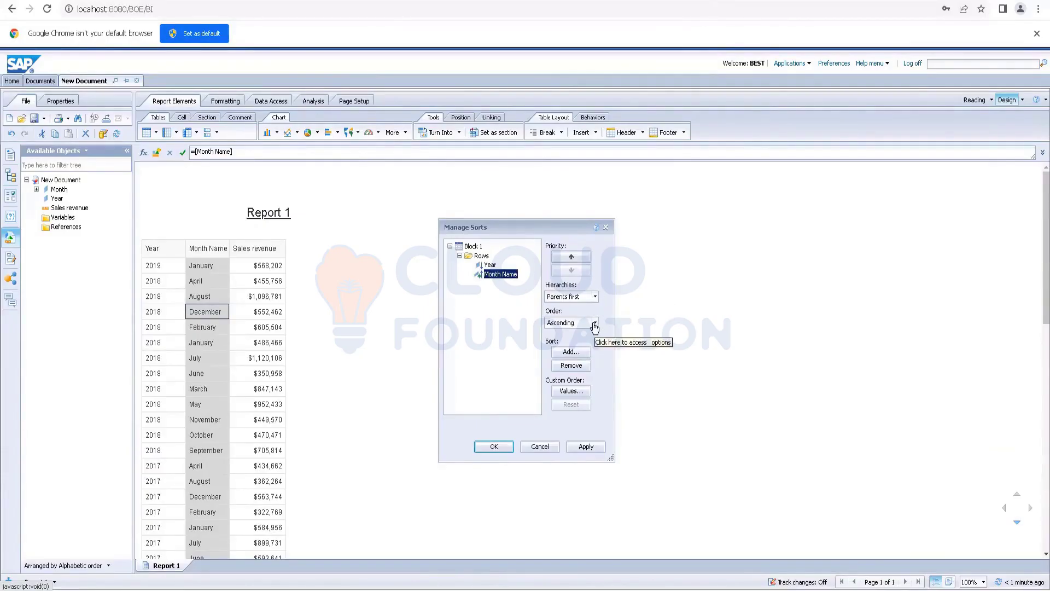
# Open the custom sort order for Month Name and move January to the top of the list.
pyautogui.click(568, 392)
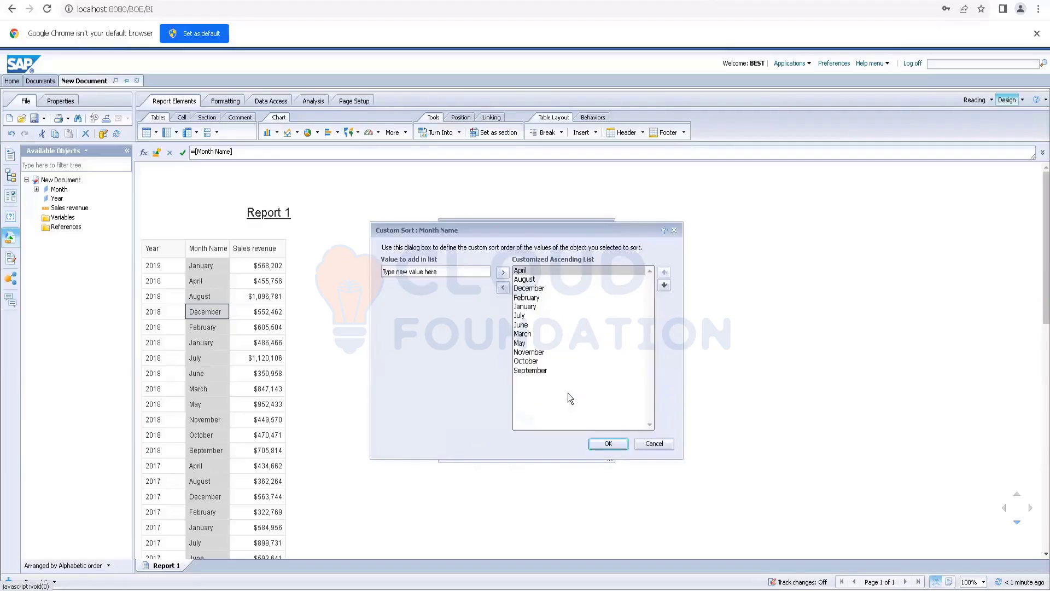
pyautogui.click(528, 307)
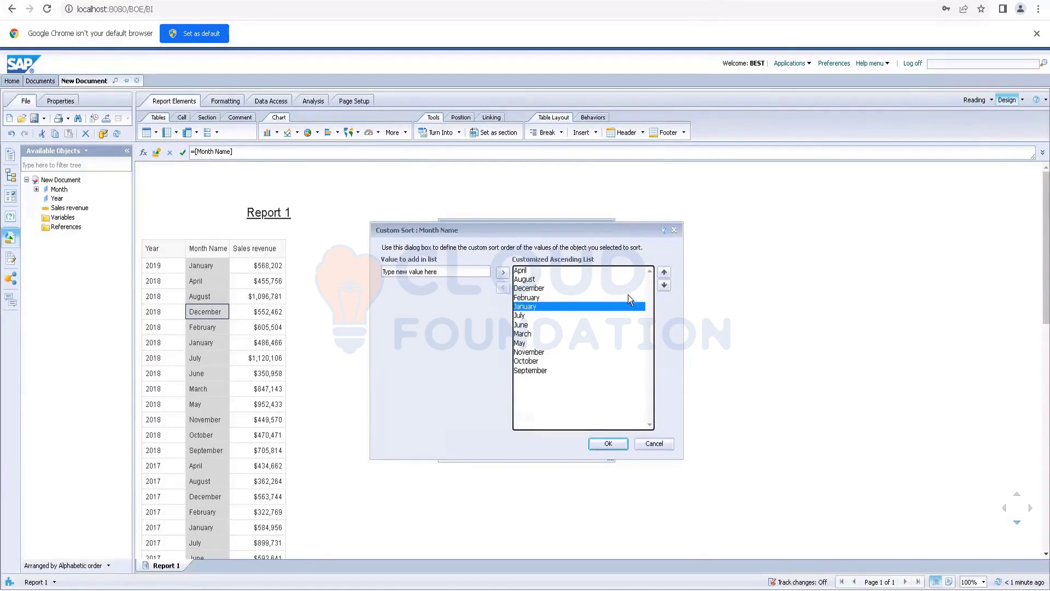
pyautogui.click(663, 276)
pyautogui.click(663, 276)
pyautogui.click(663, 277)
pyautogui.click(663, 276)
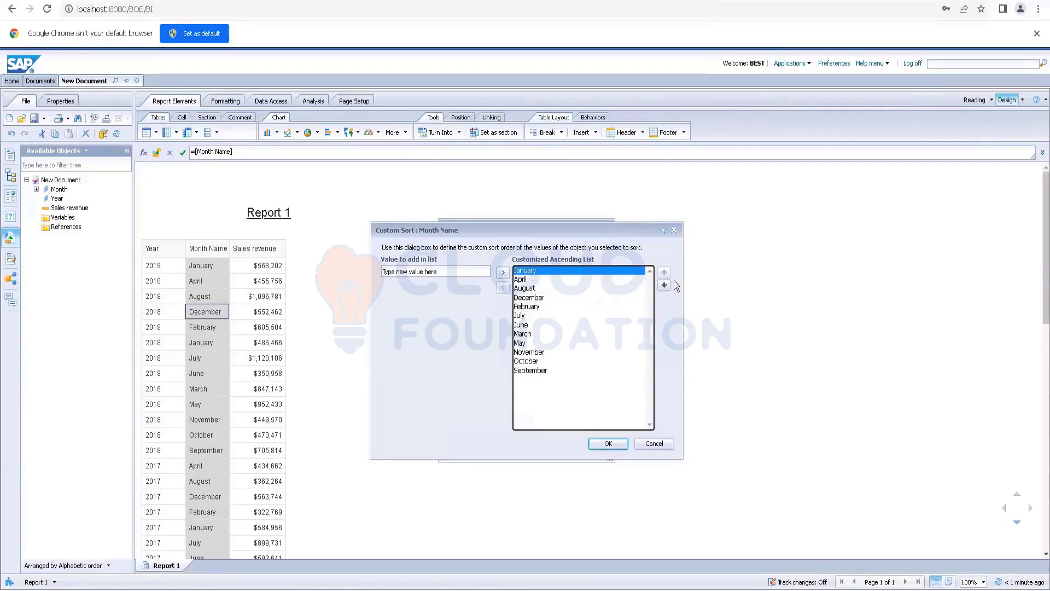
# Move February directly below January and March directly below February in the custom sort list.
pyautogui.click(522, 309)
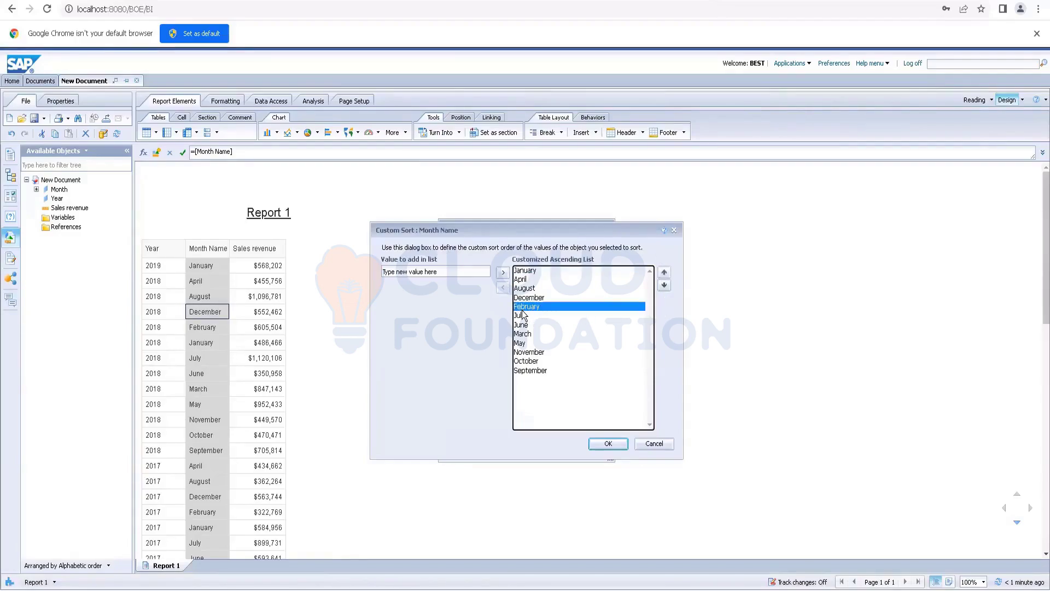
pyautogui.click(667, 273)
pyautogui.click(667, 272)
pyautogui.click(667, 273)
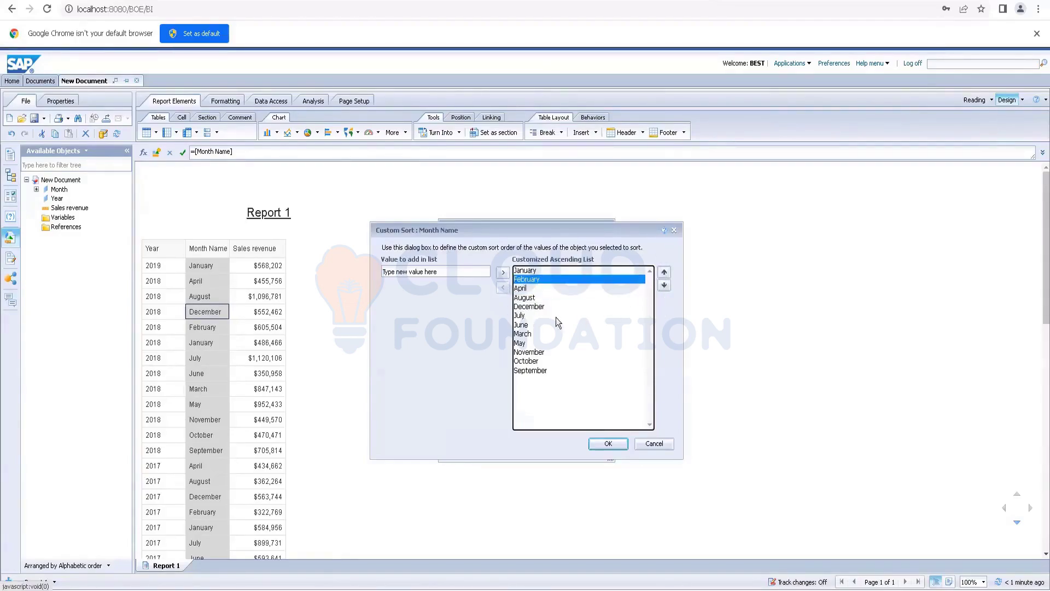
pyautogui.click(526, 334)
pyautogui.click(664, 272)
pyautogui.click(664, 272)
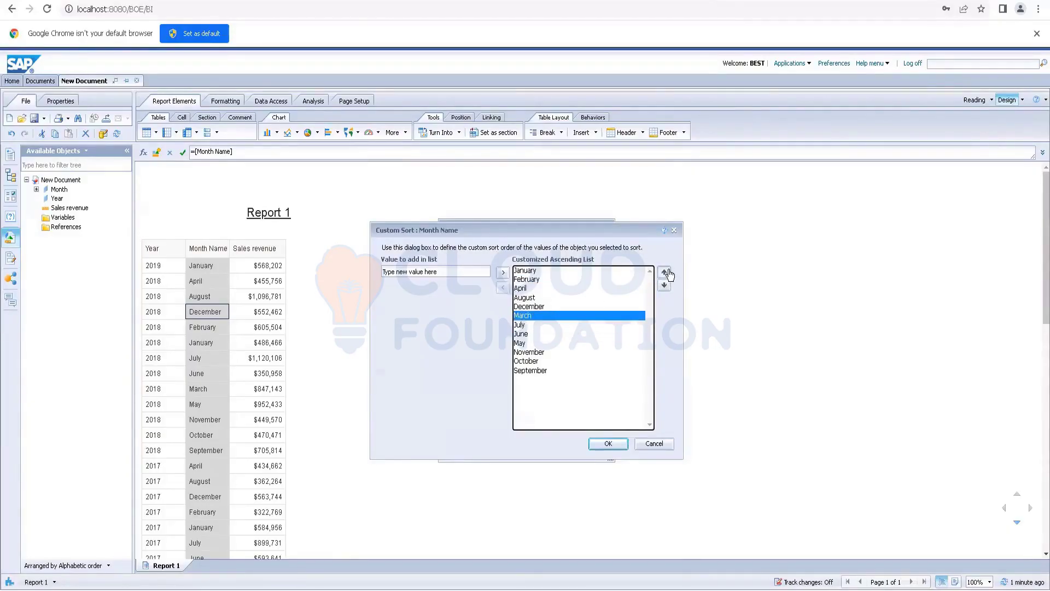
pyautogui.click(664, 272)
pyautogui.click(664, 272)
pyautogui.click(665, 272)
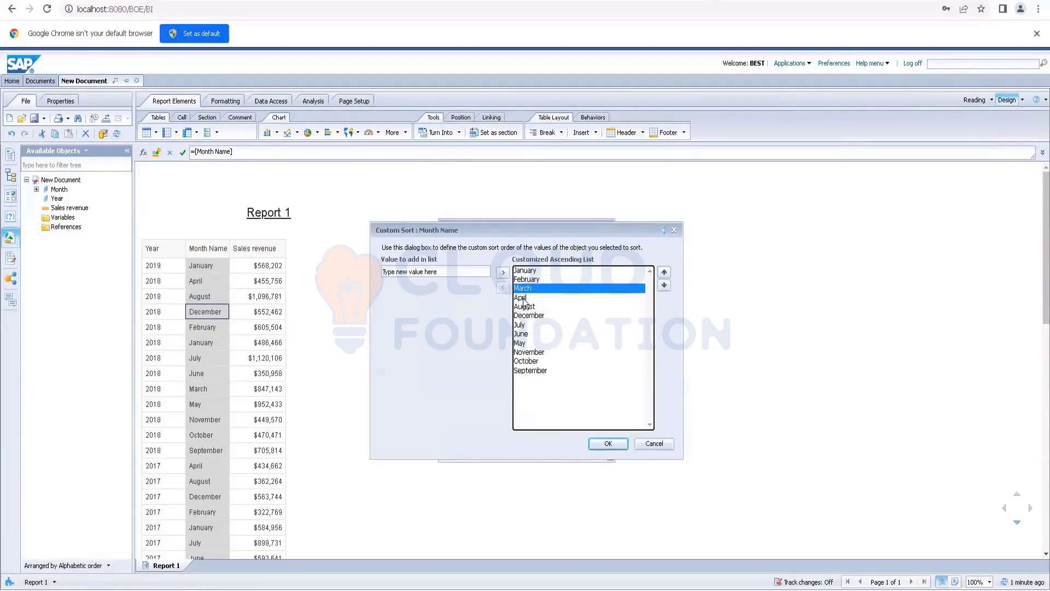
# Move May directly below April and June directly below May in the custom sort list.
pyautogui.click(524, 344)
pyautogui.click(664, 272)
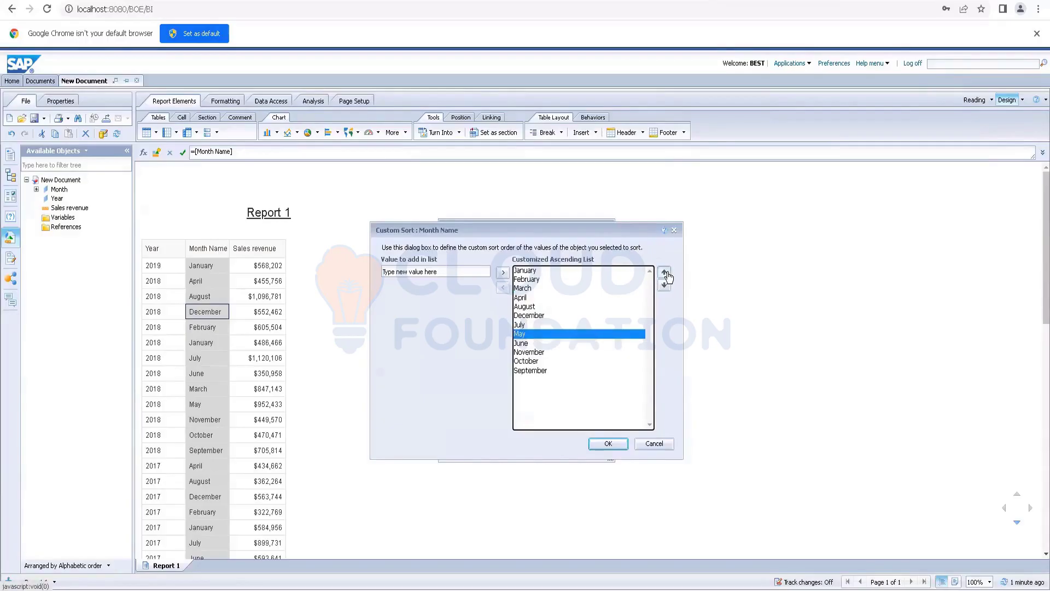
pyautogui.click(664, 272)
pyautogui.click(665, 273)
pyautogui.click(664, 272)
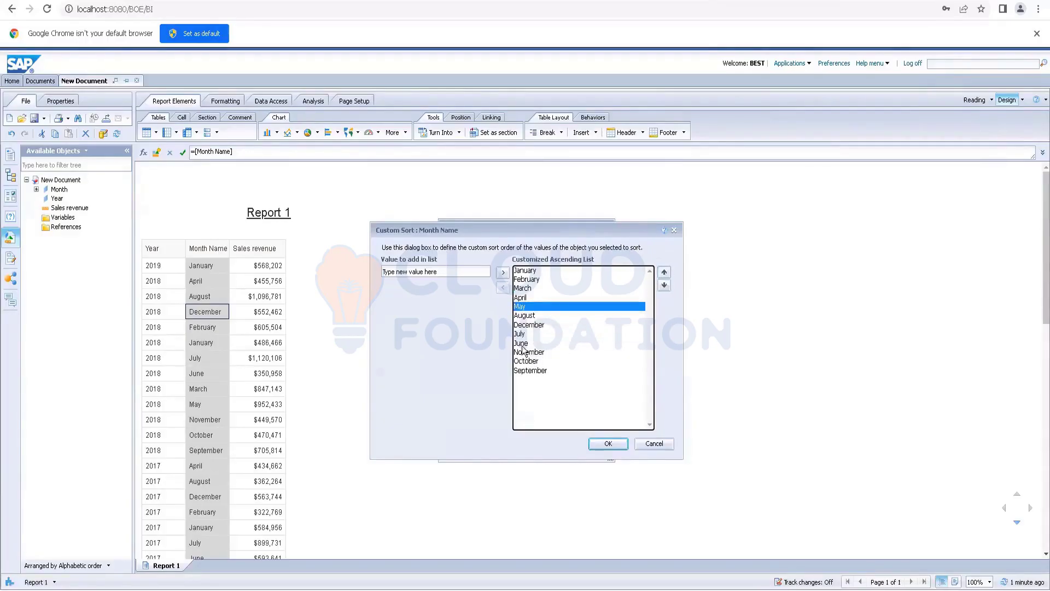
pyautogui.click(523, 344)
pyautogui.click(665, 272)
pyautogui.click(664, 273)
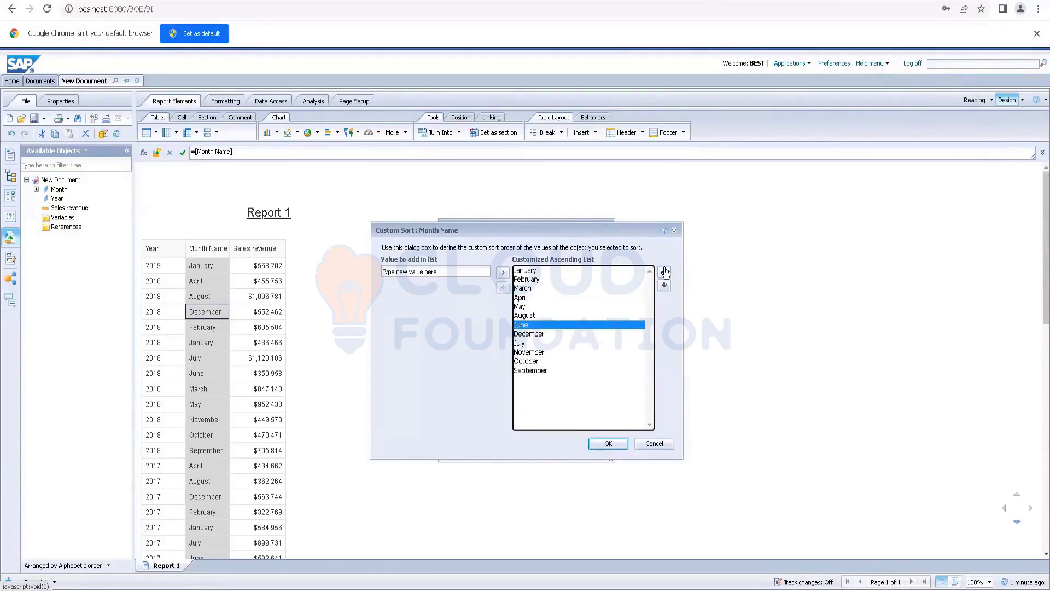
pyautogui.click(664, 272)
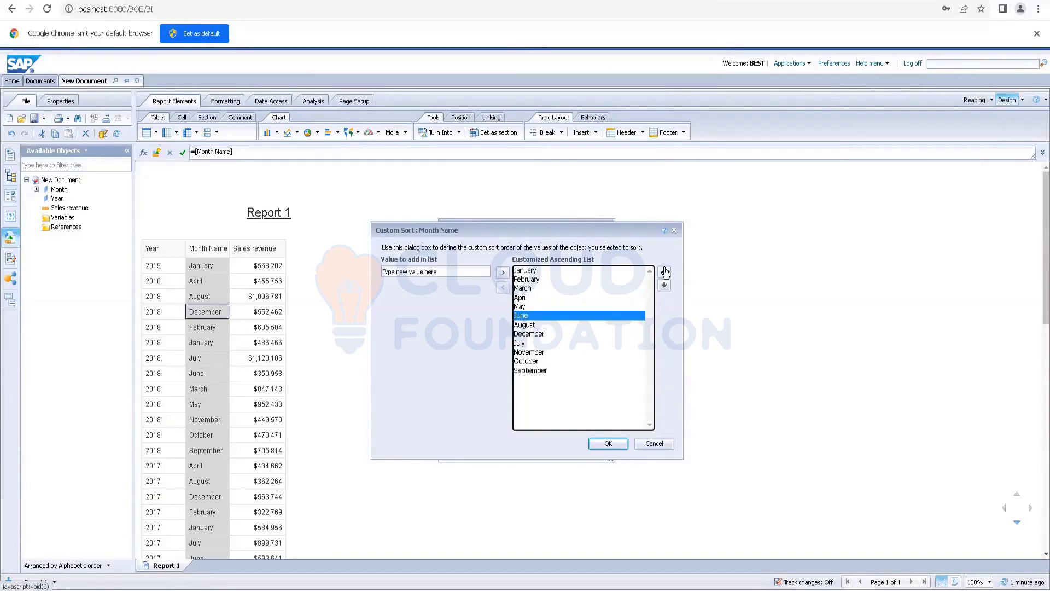
# Move July directly below June and September directly below August in the custom sort list.
pyautogui.click(528, 344)
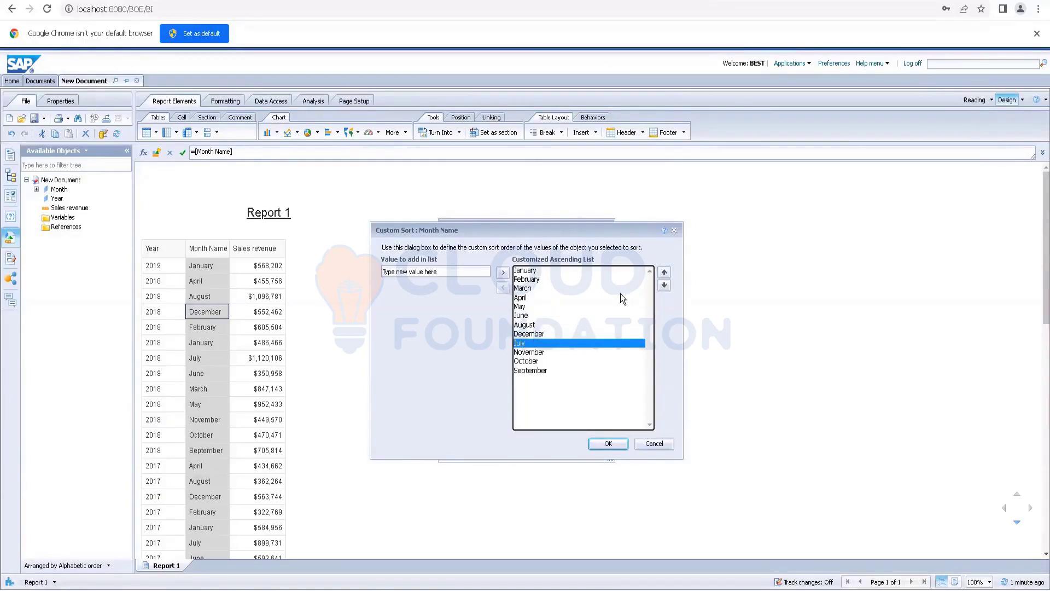
pyautogui.click(665, 276)
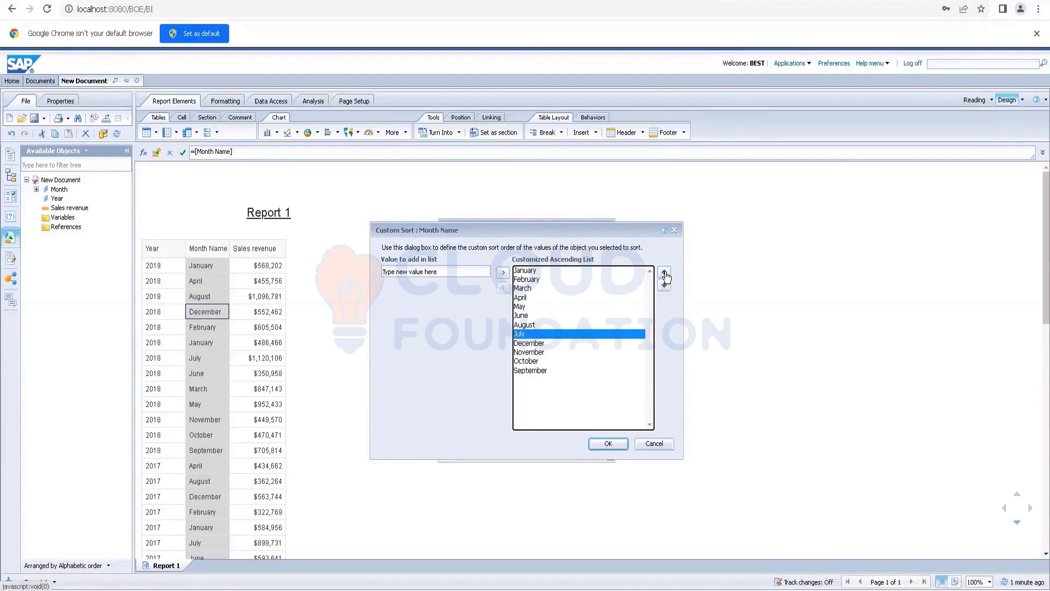
pyautogui.click(665, 276)
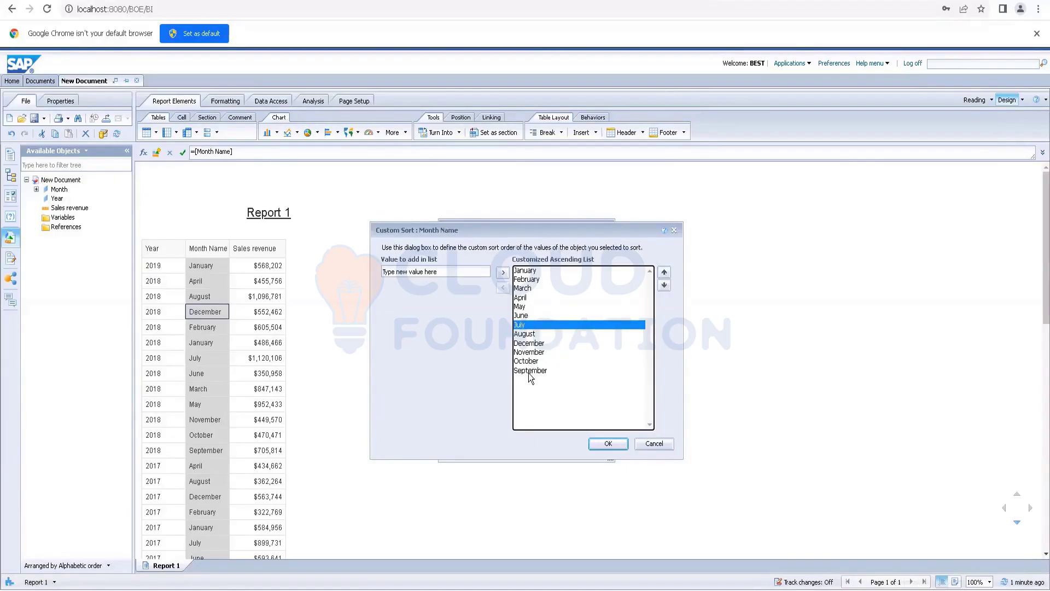
pyautogui.click(528, 372)
pyautogui.click(665, 273)
pyautogui.click(664, 273)
pyautogui.click(664, 273)
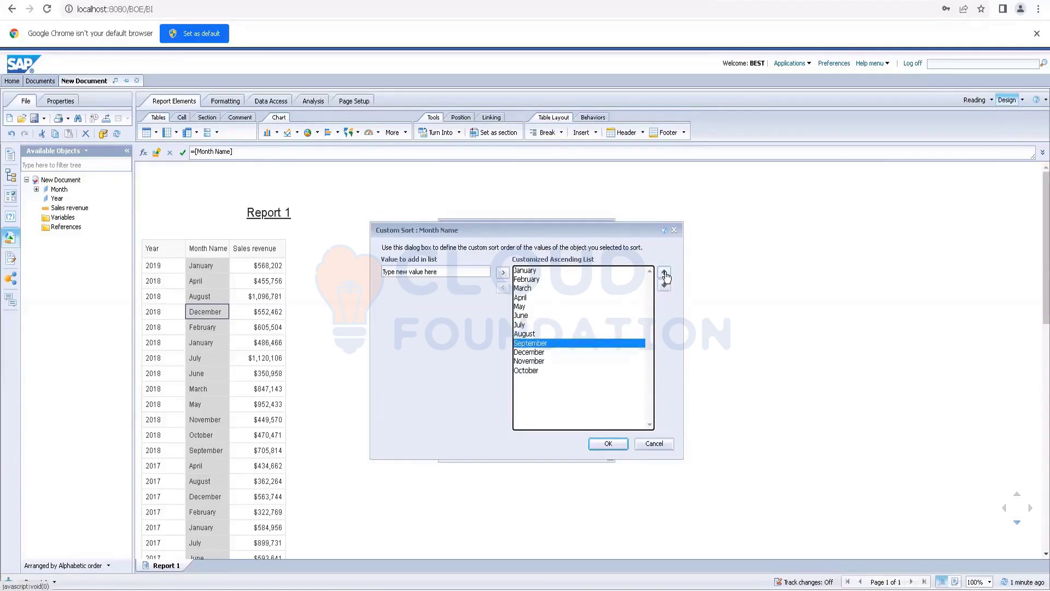
# Move October directly below September and November directly below October in the custom sort list.
pyautogui.click(530, 371)
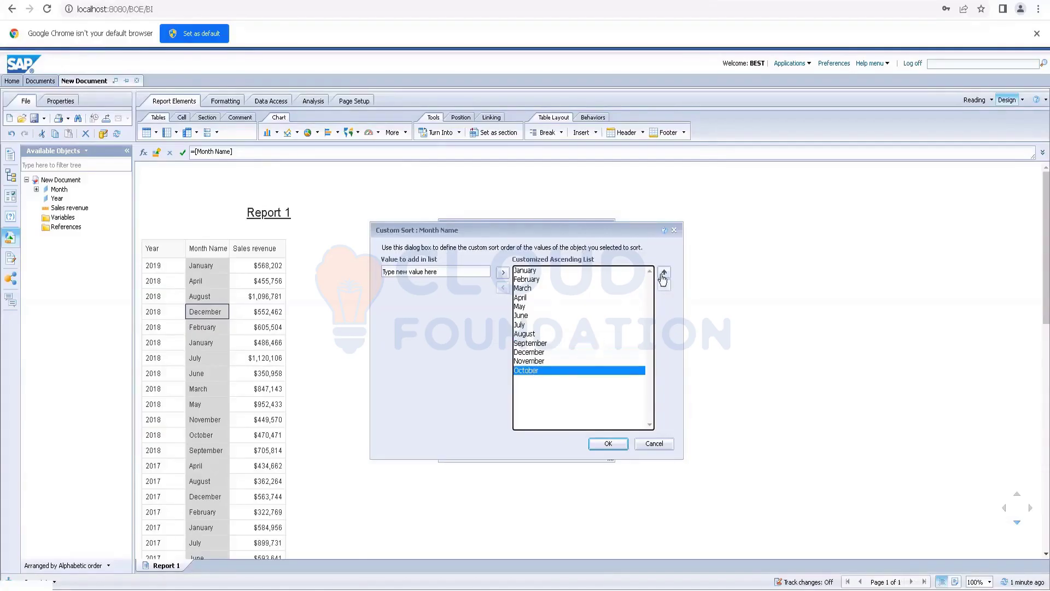
pyautogui.click(664, 273)
pyautogui.click(663, 273)
pyautogui.click(547, 370)
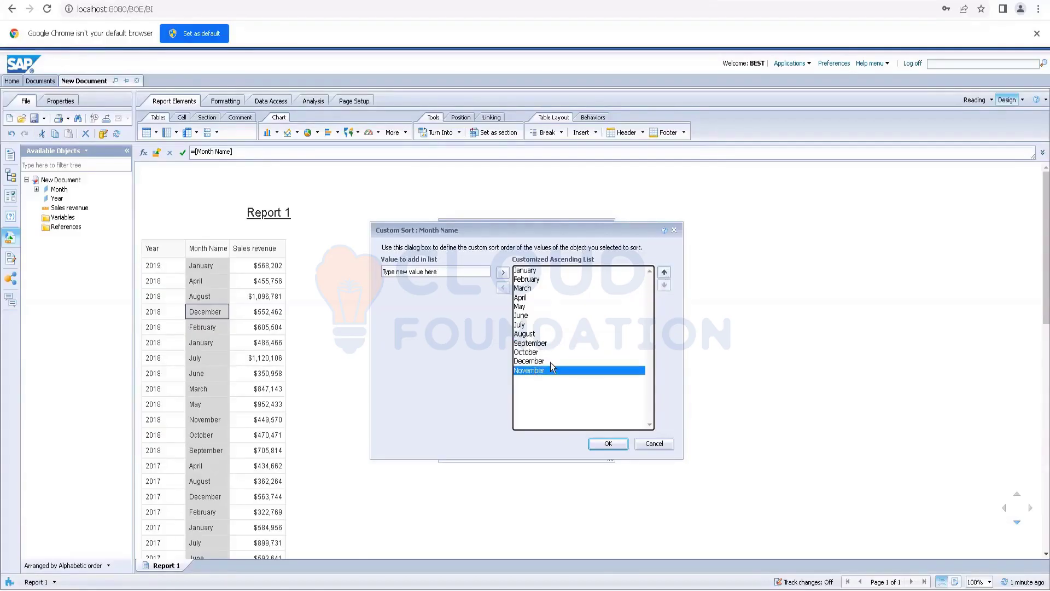
pyautogui.click(664, 272)
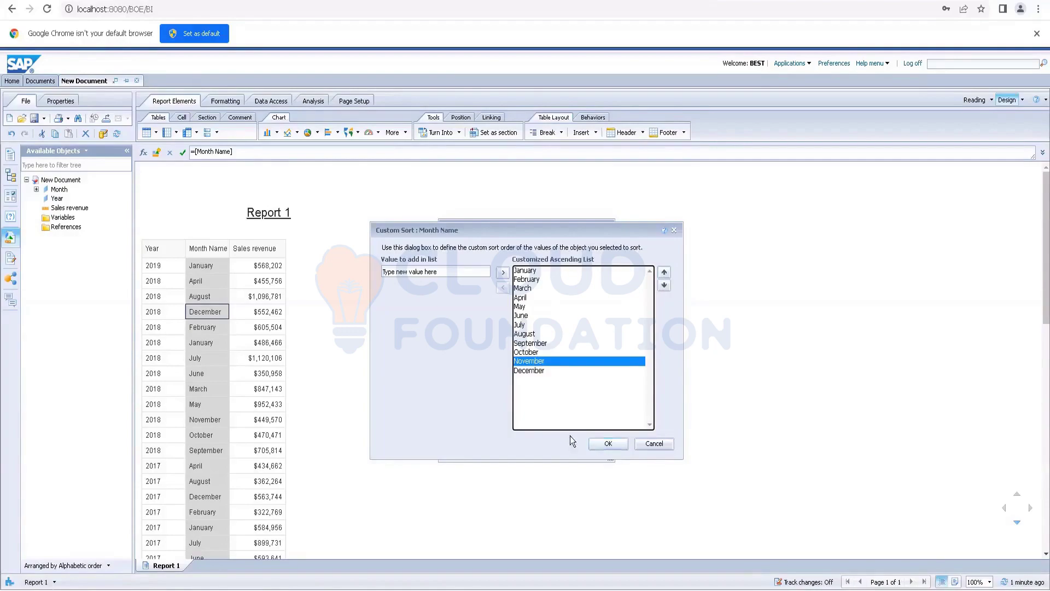
# Confirm the custom month order, apply it to the table and accept the Year and Month Name sorts.
pyautogui.click(531, 370)
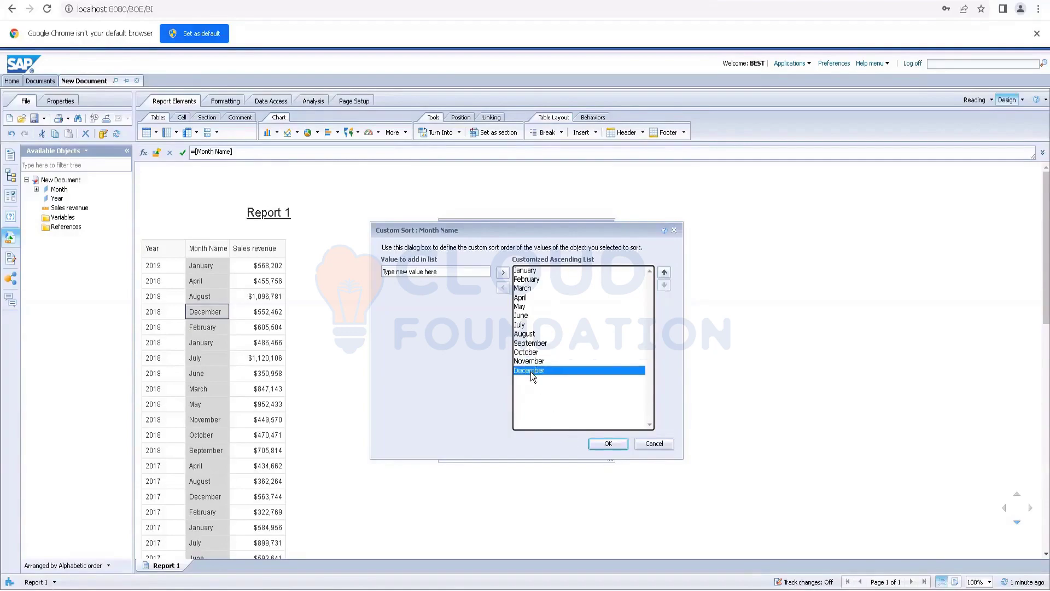
pyautogui.click(596, 446)
pyautogui.click(599, 446)
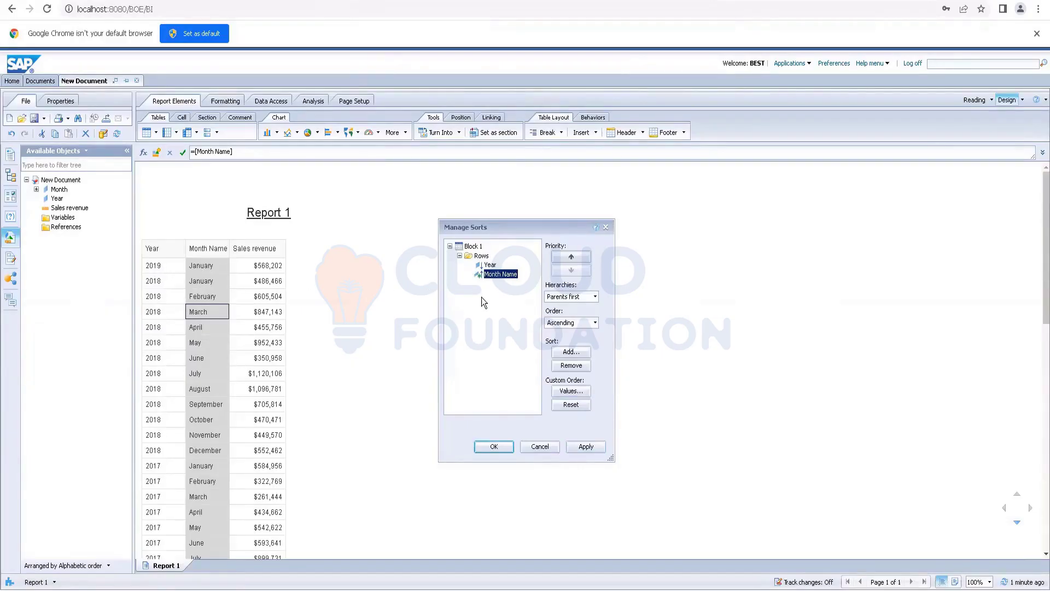
pyautogui.click(490, 265)
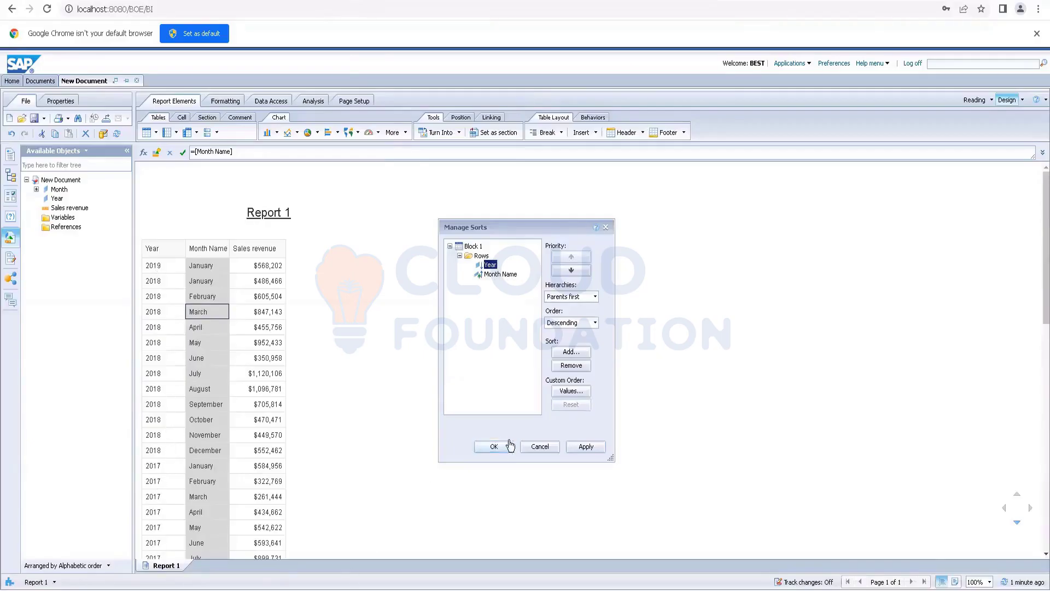
pyautogui.click(499, 275)
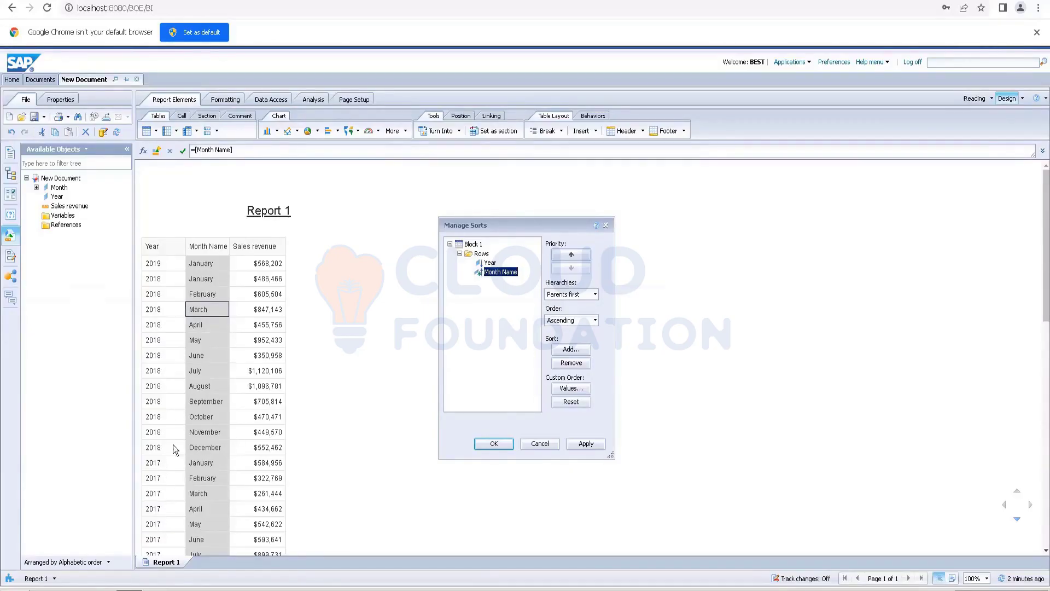
pyautogui.click(493, 444)
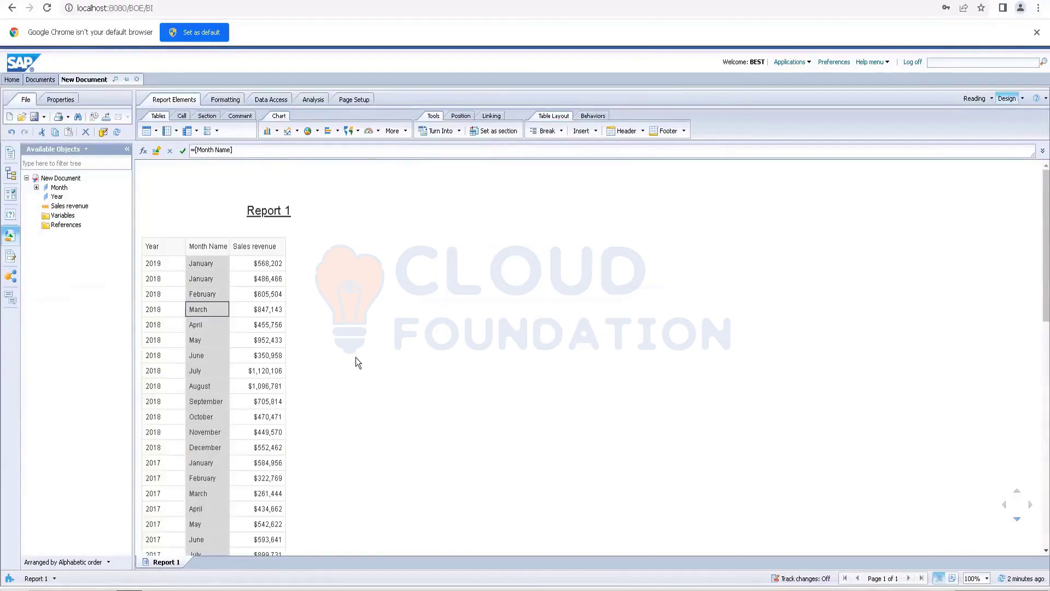
# Review the table through to its last rows to examine the Year and Month Name ordering.
pyautogui.scroll(-6, 356, 358)
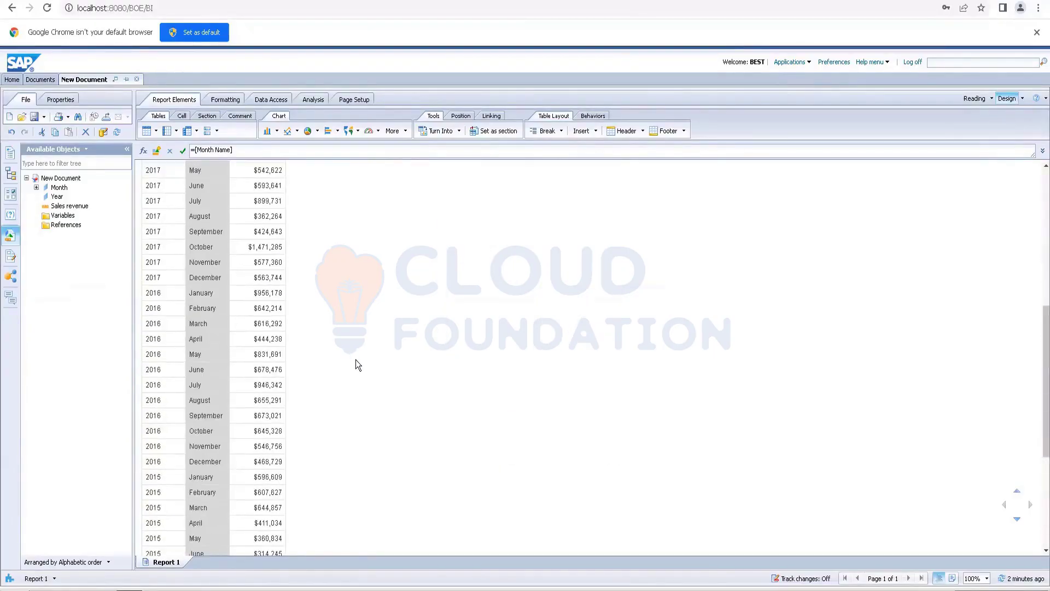
pyautogui.scroll(-3, 355, 359)
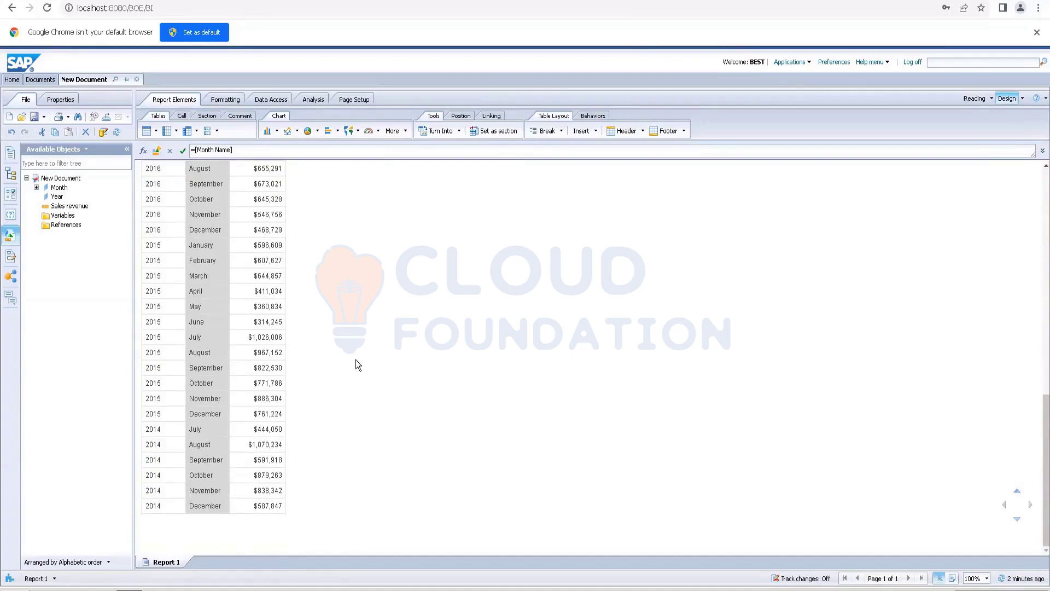
pyautogui.scroll(9, 356, 360)
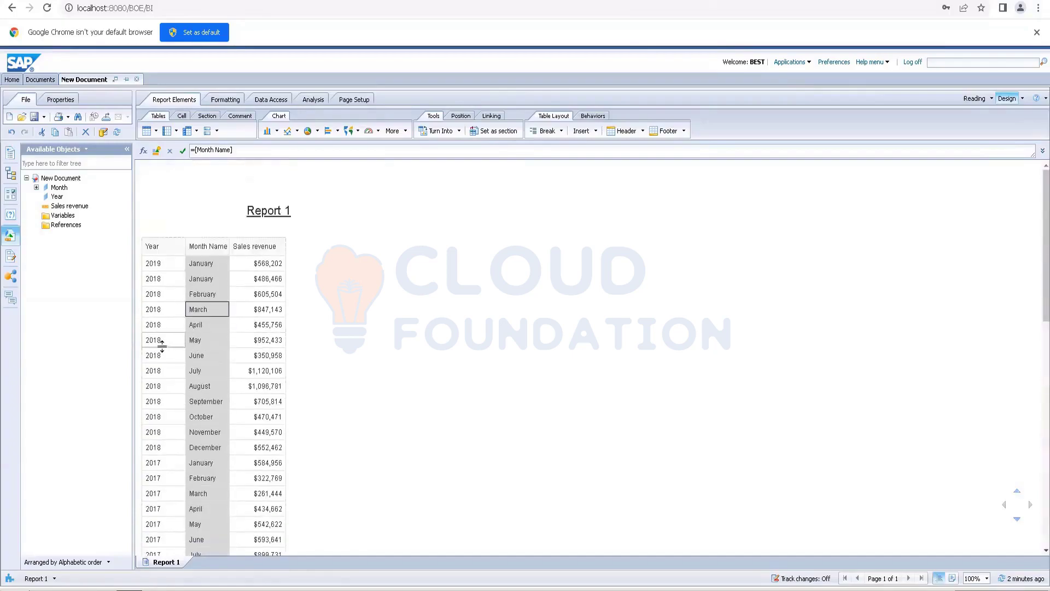
pyautogui.click(162, 342)
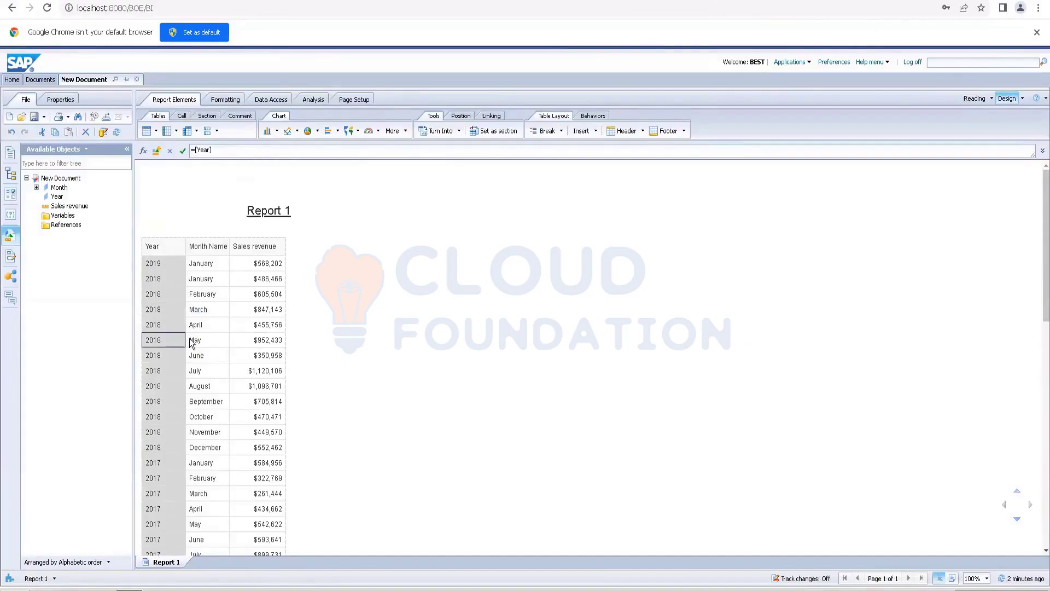
pyautogui.click(213, 340)
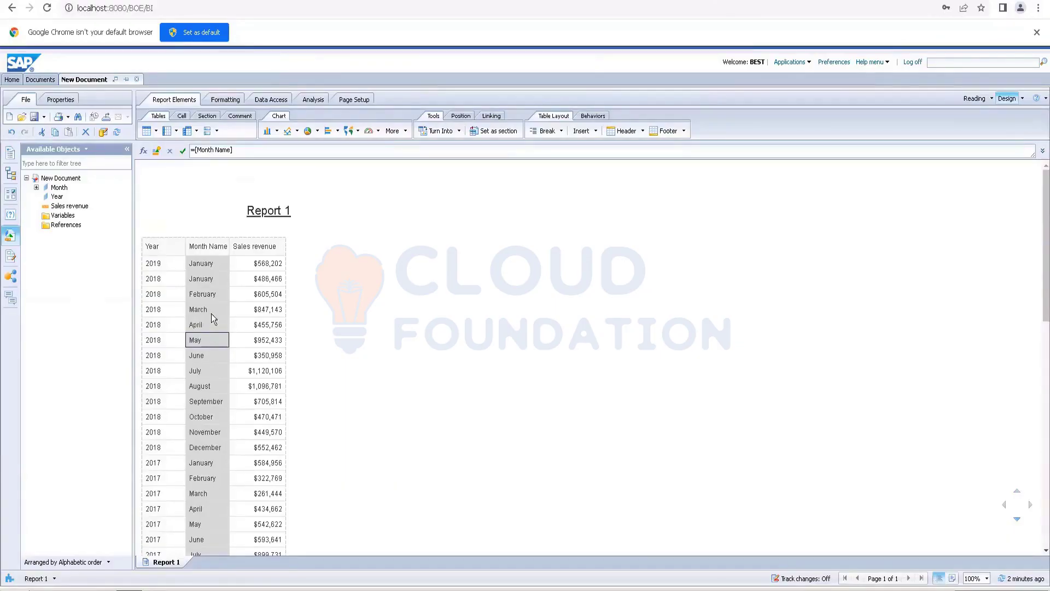
pyautogui.click(373, 296)
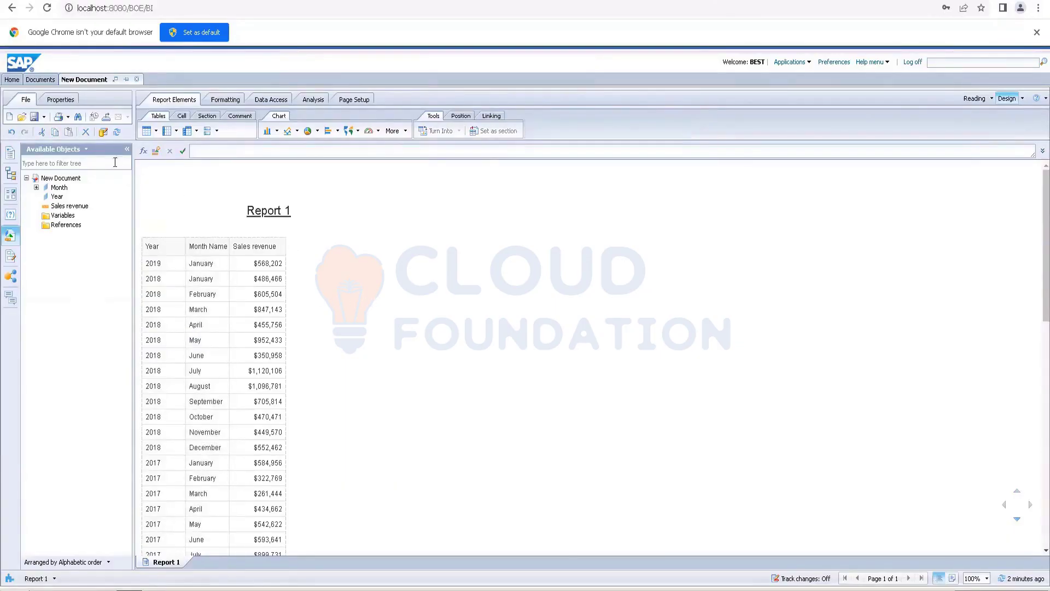
# Save the document as "Custom Sort - Activity" in the Favorites subfolder containing the other Activity documents, and close it.
pyautogui.click(44, 117)
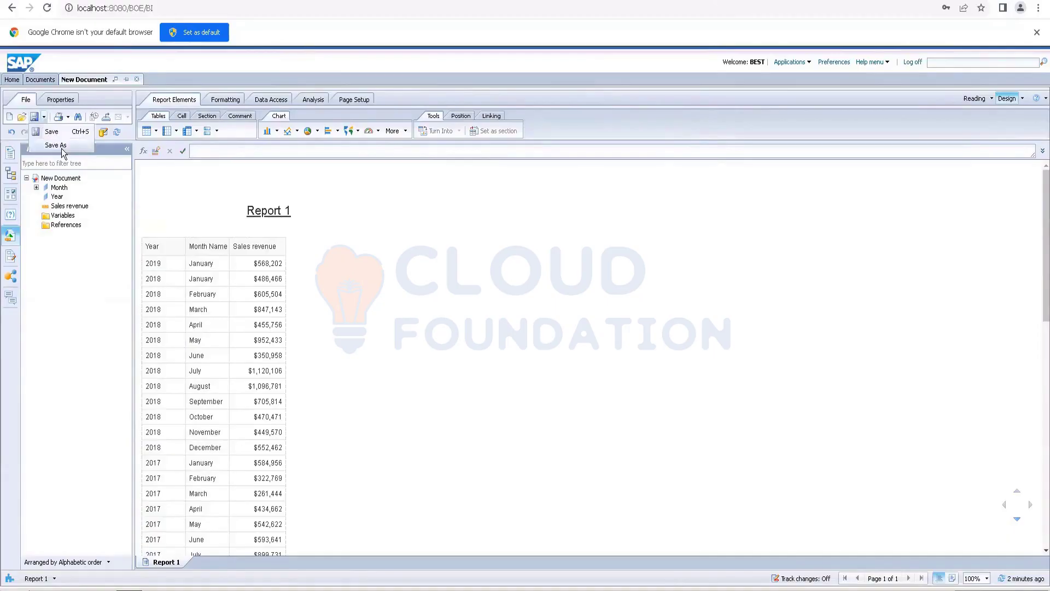
pyautogui.click(61, 149)
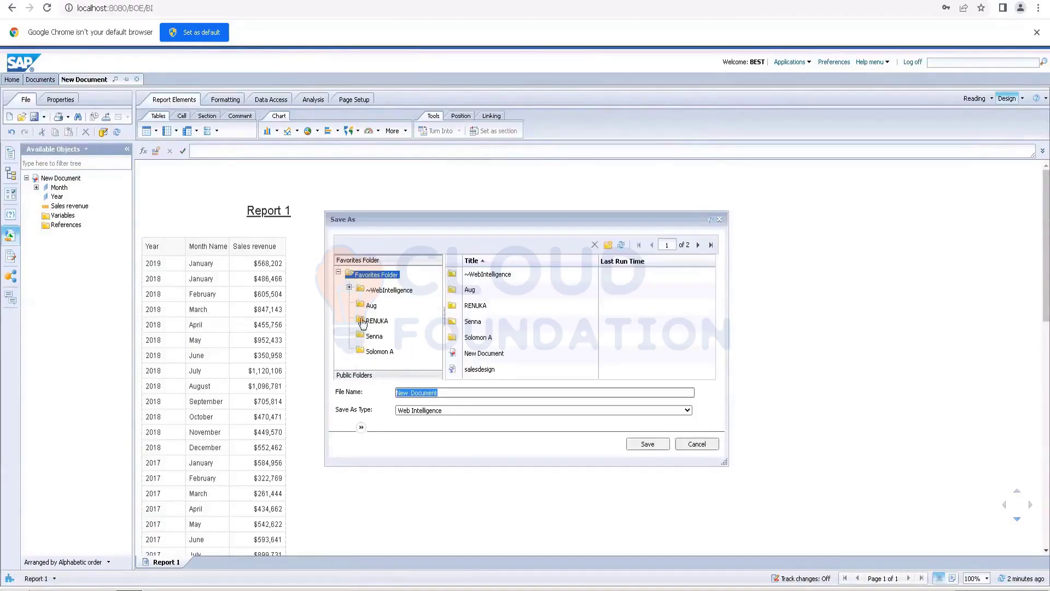
pyautogui.click(377, 320)
pyautogui.write('Custom Sort  -Activity')
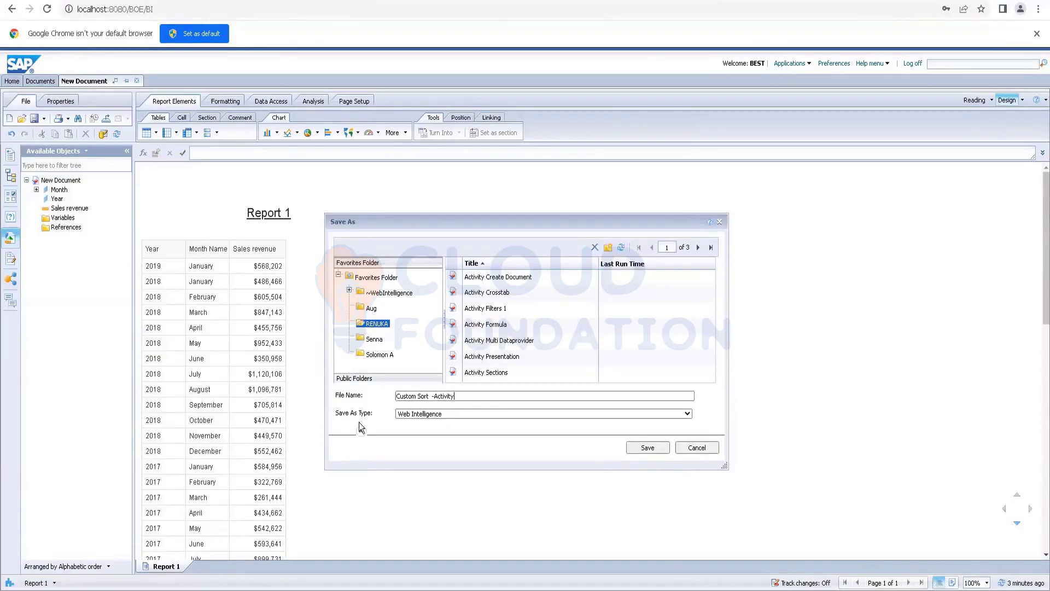
pyautogui.click(432, 396)
pyautogui.click(647, 447)
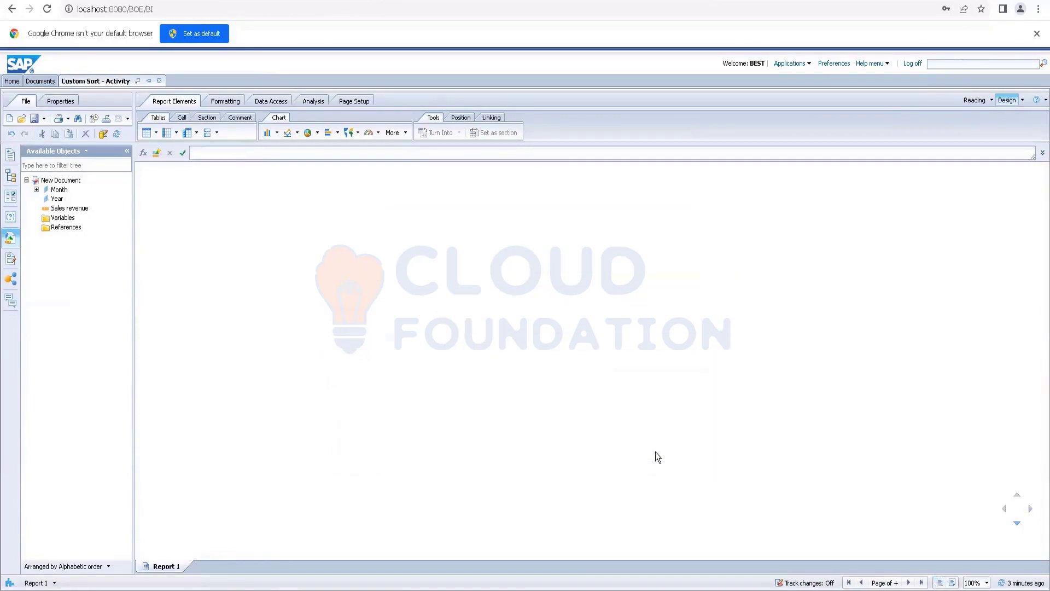
pyautogui.click(159, 81)
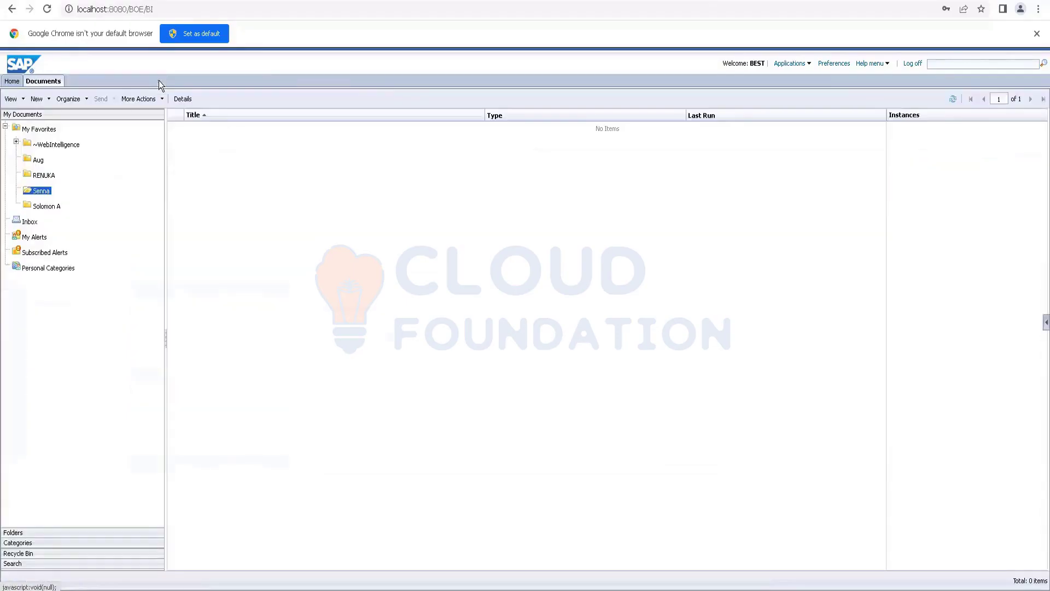
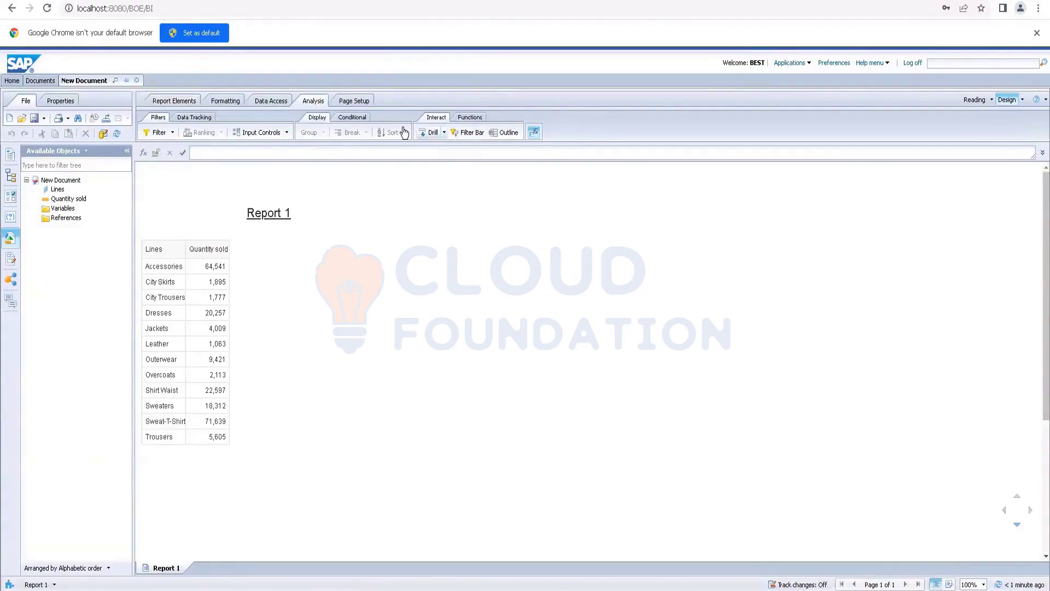
# Open the ranking settings for the Quantity sold column in the product lines table.
pyautogui.click(216, 312)
pyautogui.click(413, 310)
pyautogui.click(204, 178)
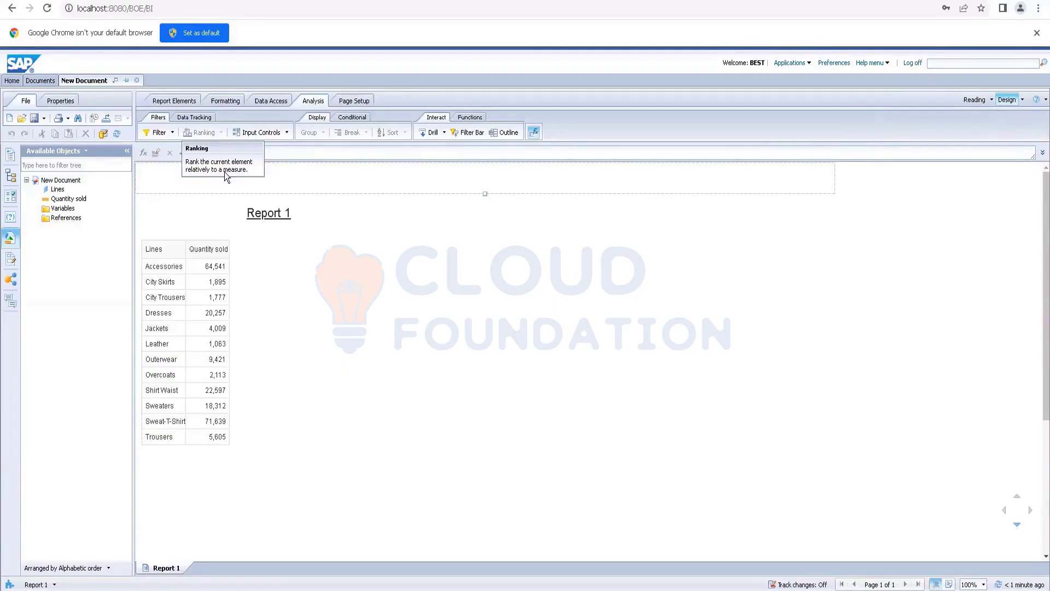
pyautogui.click(210, 331)
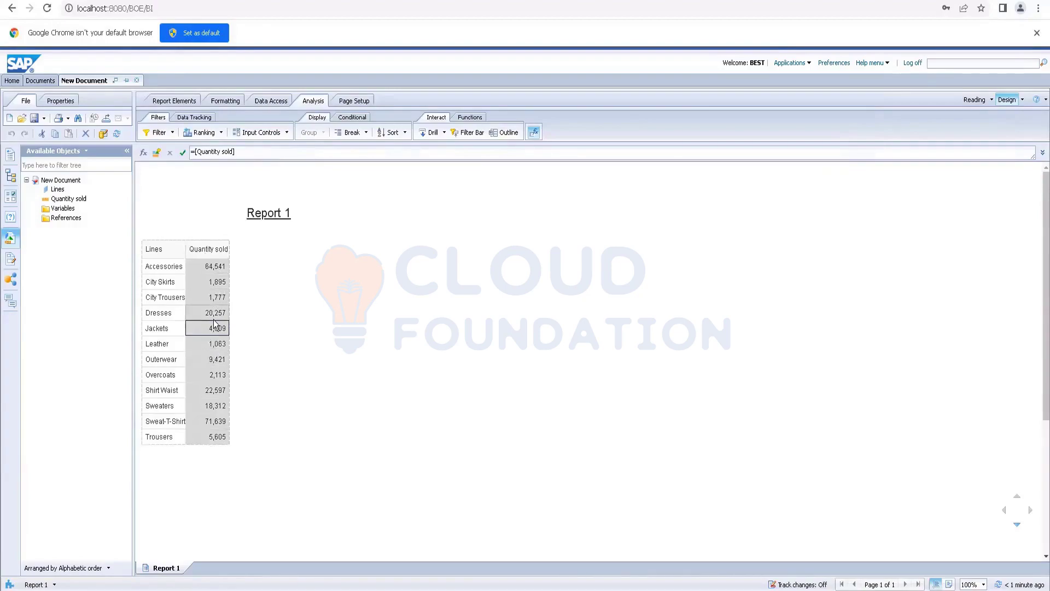
pyautogui.click(222, 134)
pyautogui.click(214, 147)
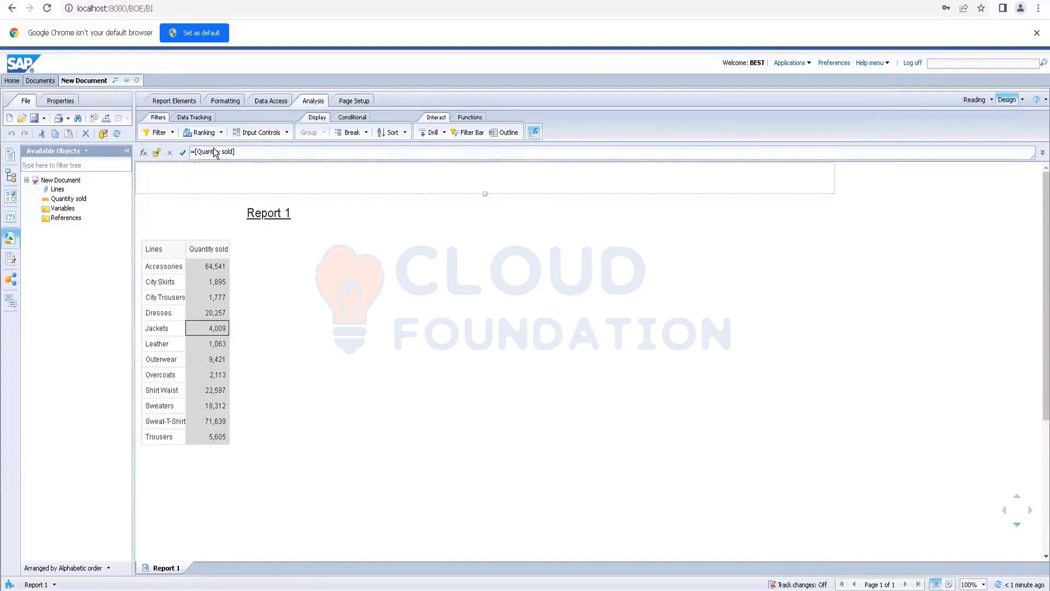
# Rank the table to the top 5 values based on Quantity sold, using Count as calculation mode, and undo the ranking.
pyautogui.moveTo(437, 321); pyautogui.dragTo(356, 319)
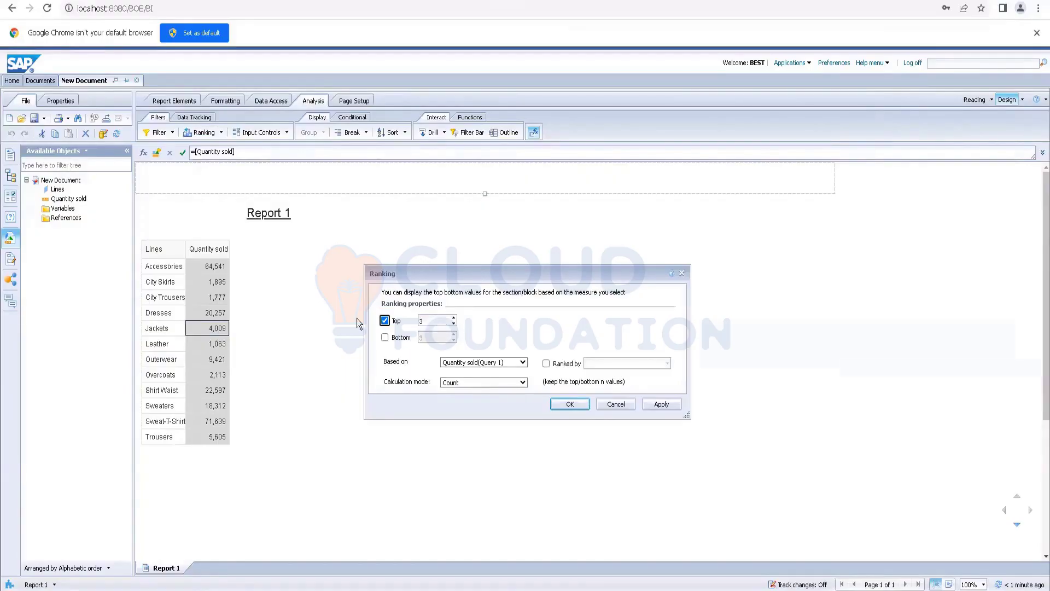
pyautogui.click(430, 317)
pyautogui.click(453, 317)
pyautogui.click(516, 382)
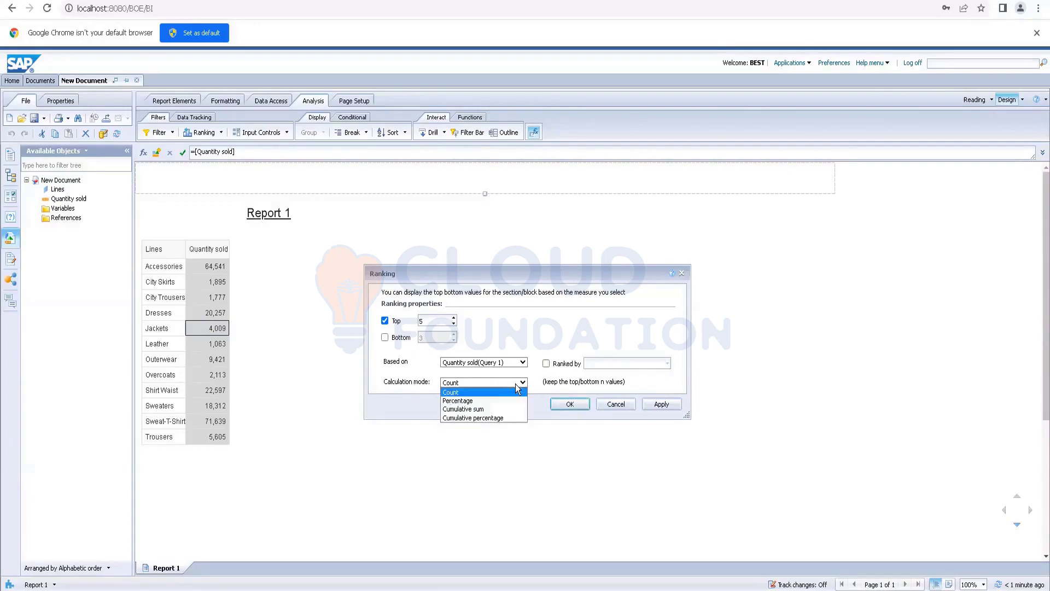
pyautogui.click(556, 403)
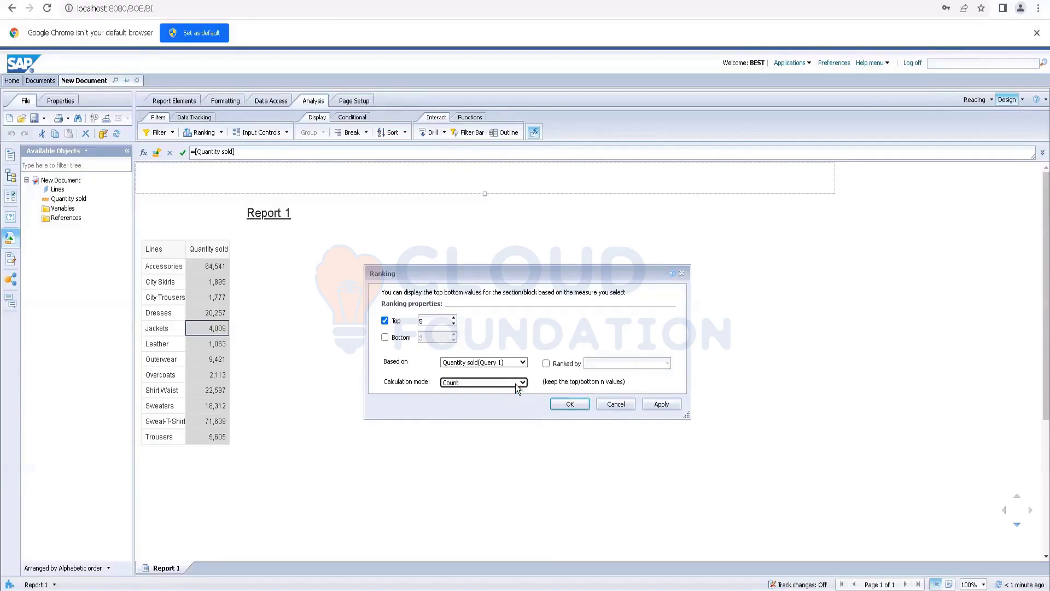
pyautogui.click(568, 404)
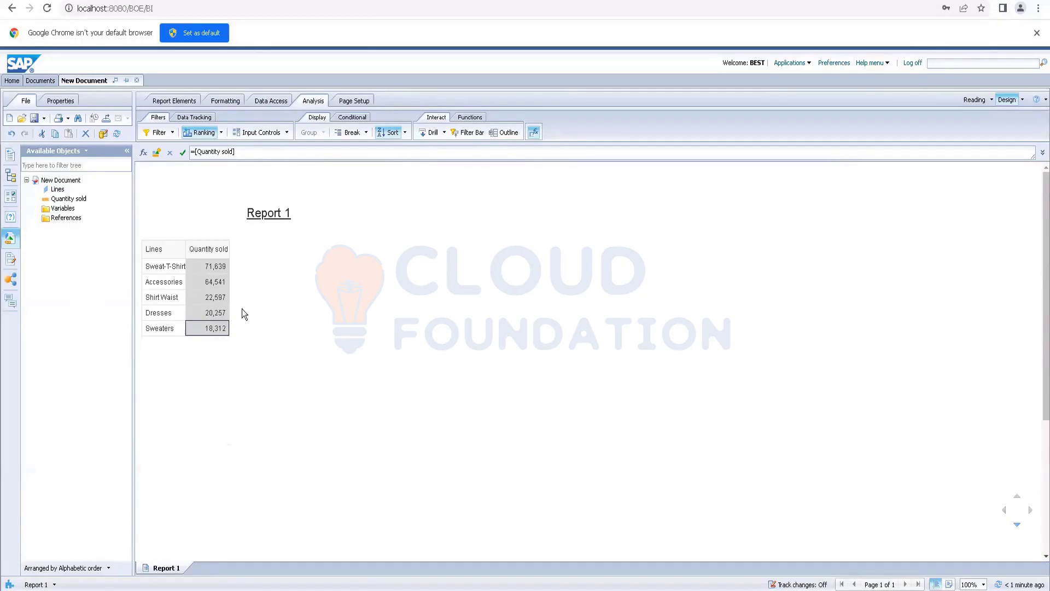
pyautogui.hotkey('ctrl', 'z')
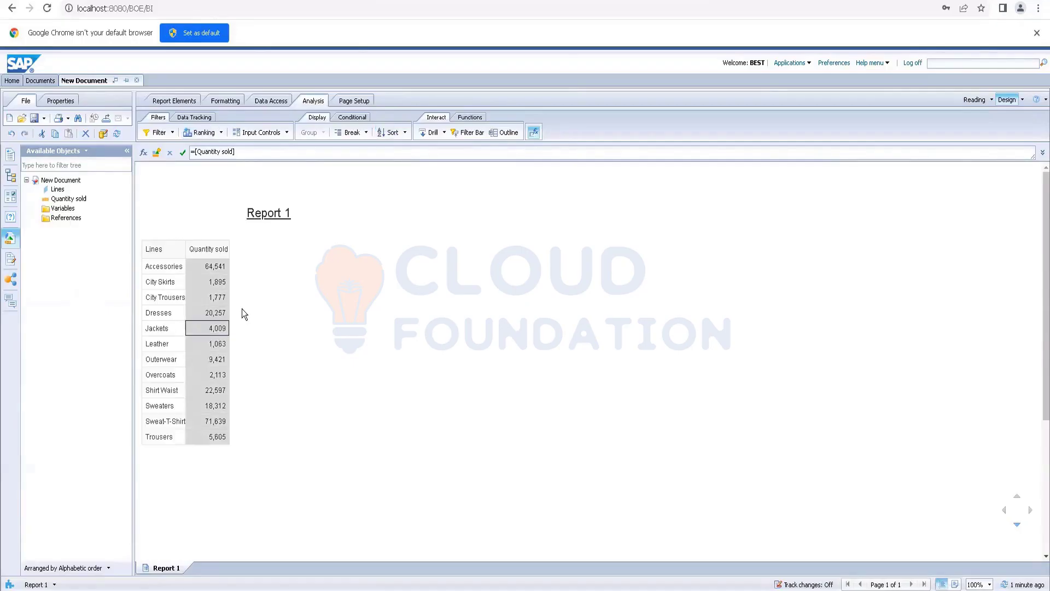
# Copy the Lines and Quantity sold table and paste the duplicate into the empty area beside the original.
pyautogui.rightClick(214, 239)
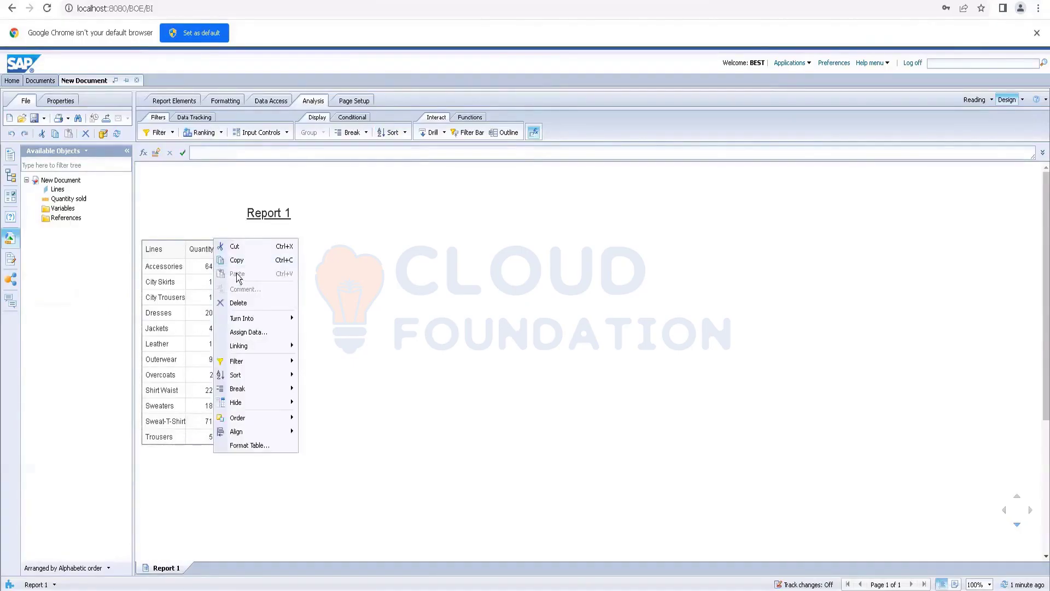
pyautogui.click(243, 266)
pyautogui.rightClick(448, 290)
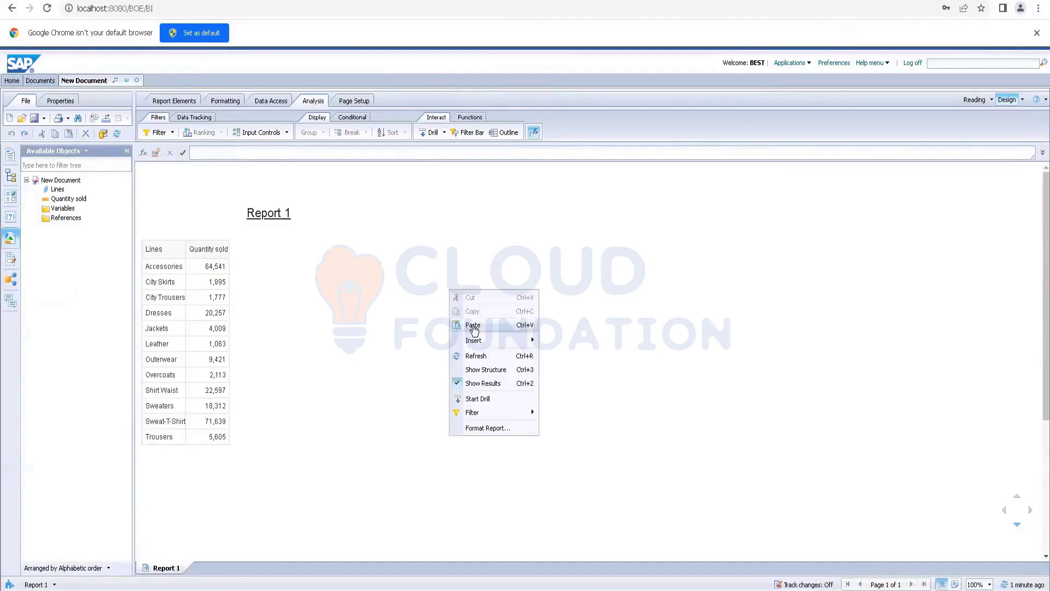
pyautogui.click(472, 326)
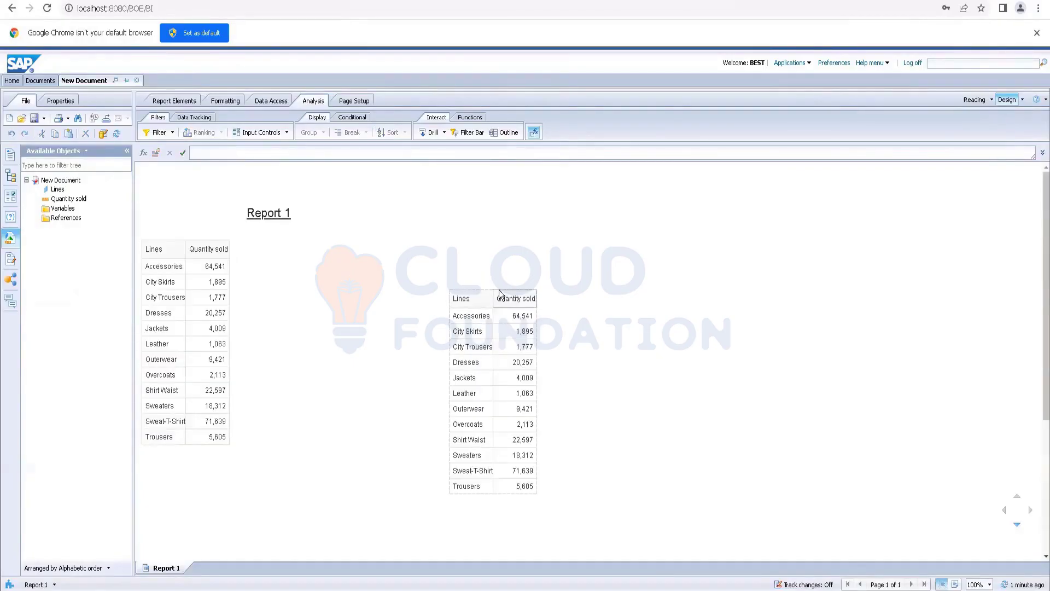
# Move the duplicate table up beside the report title and rank the original table to the top 5 values based on Quantity sold.
pyautogui.moveTo(494, 288); pyautogui.dragTo(482, 201)
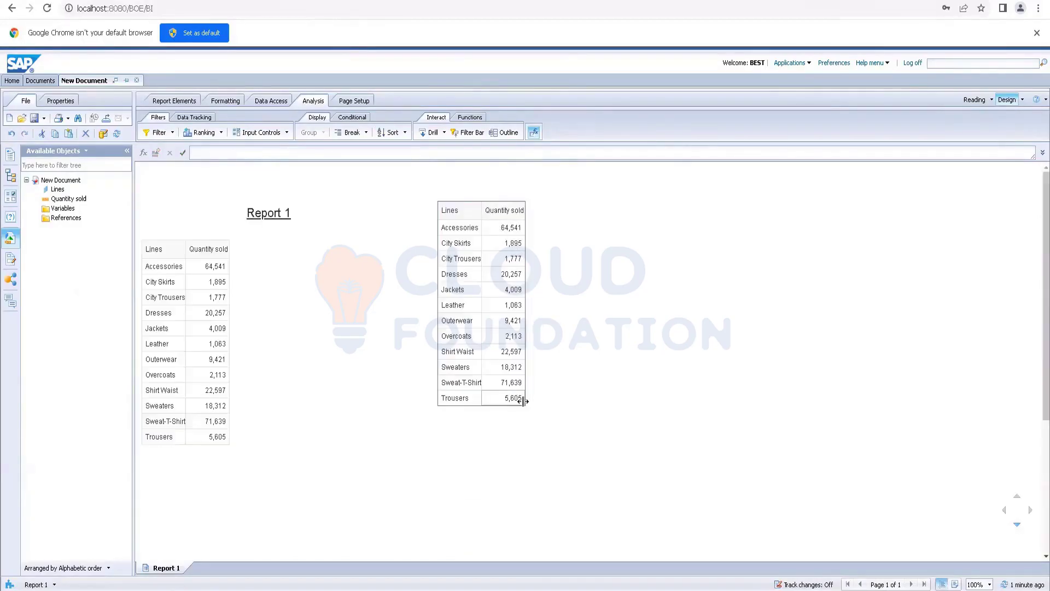
pyautogui.rightClick(189, 241)
pyautogui.click(327, 297)
pyautogui.click(224, 327)
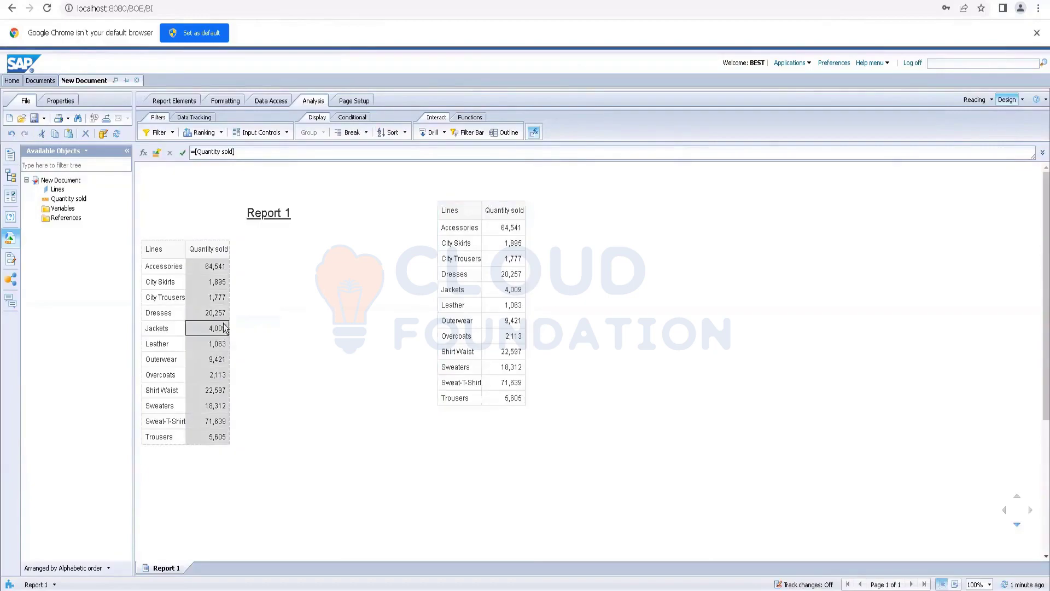
pyautogui.click(215, 133)
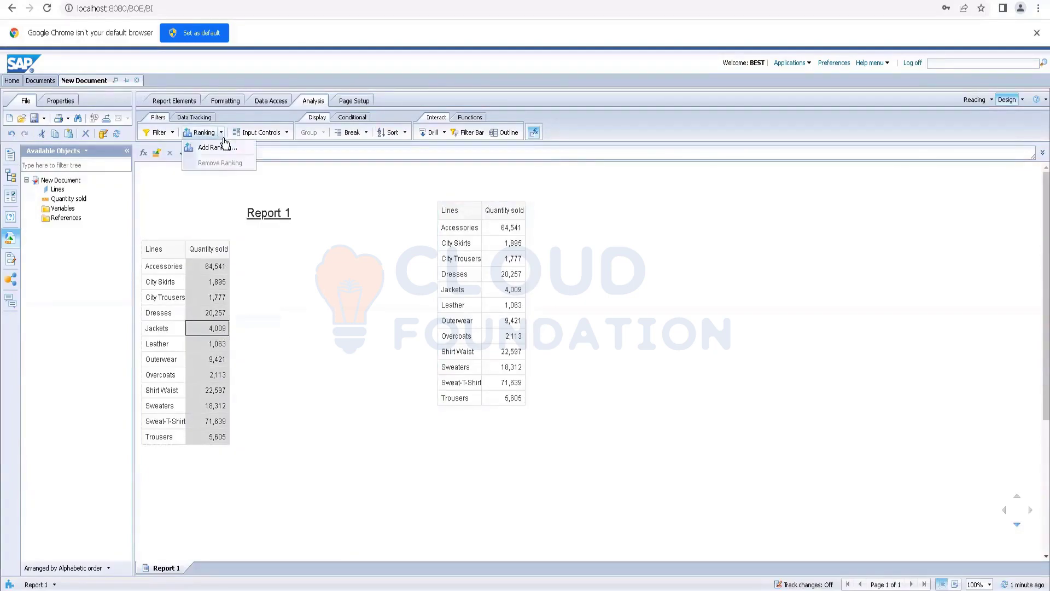
pyautogui.click(218, 144)
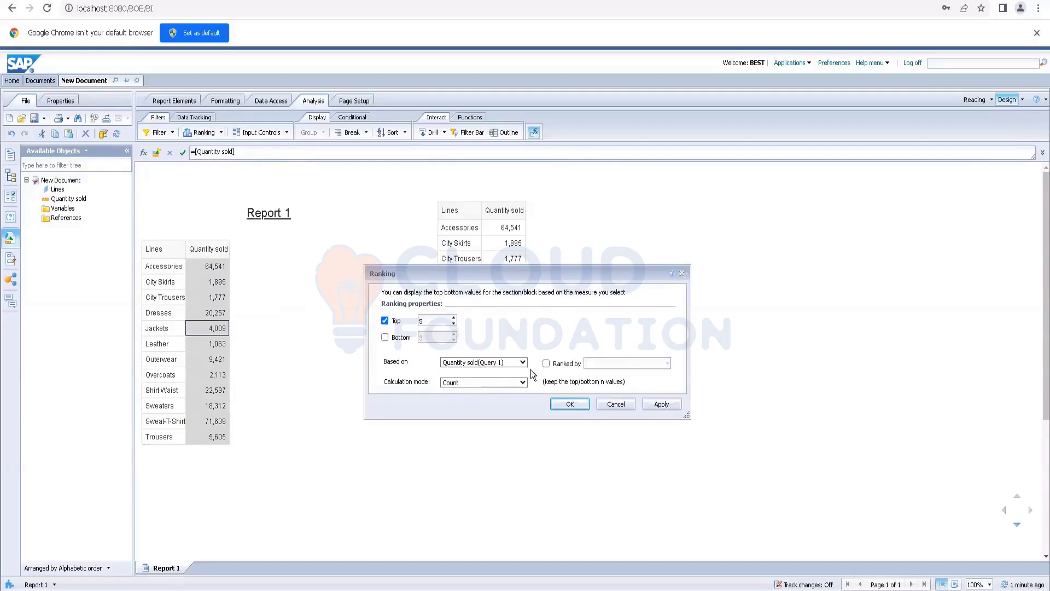
pyautogui.click(565, 404)
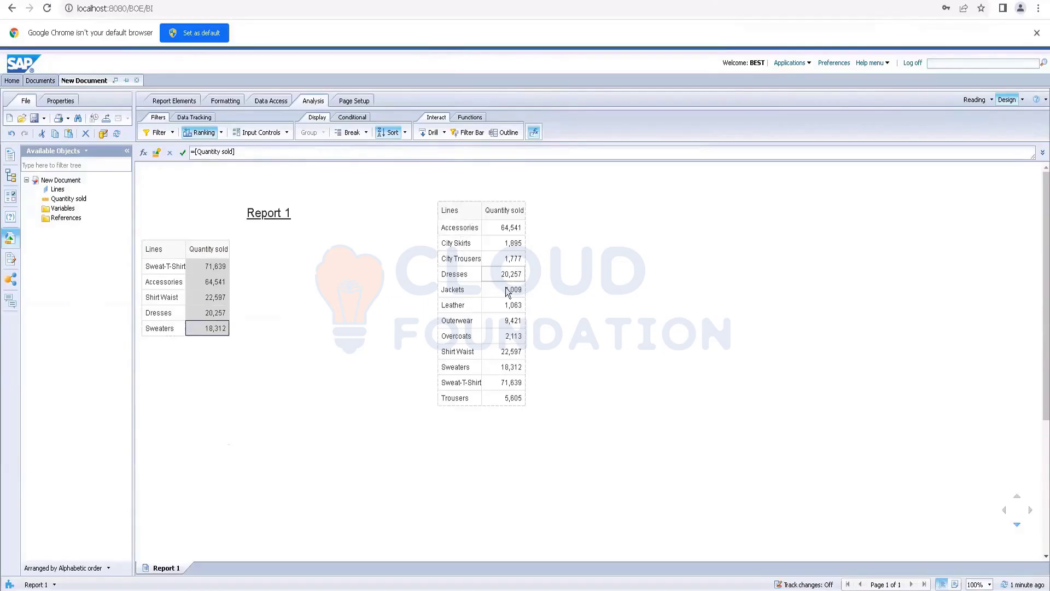
# Copy the unranked Lines and Quantity sold table and place the new copy between the top 5 table and the full table.
pyautogui.rightClick(488, 199)
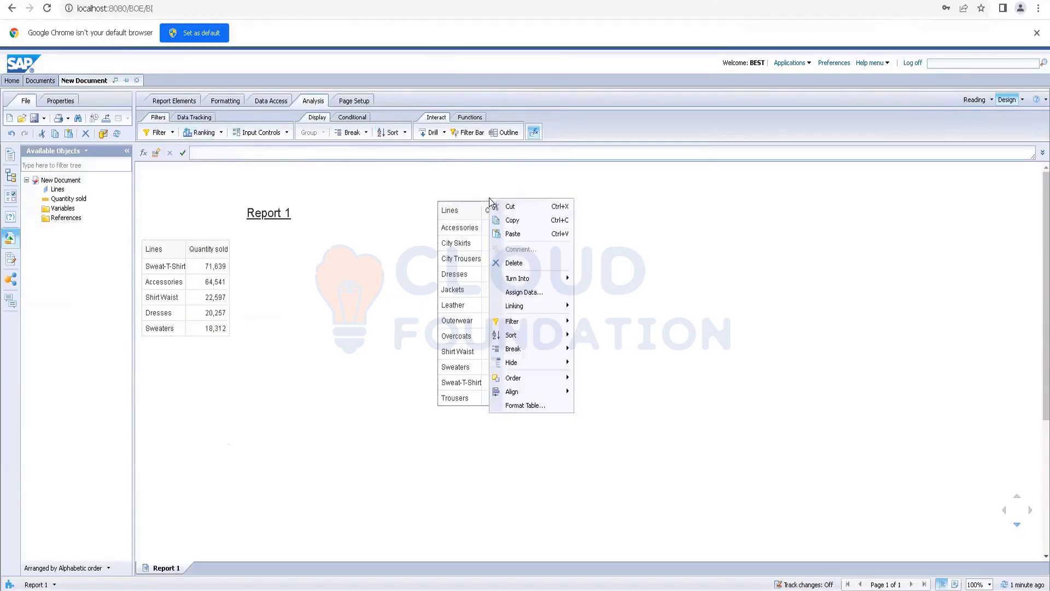
pyautogui.click(506, 220)
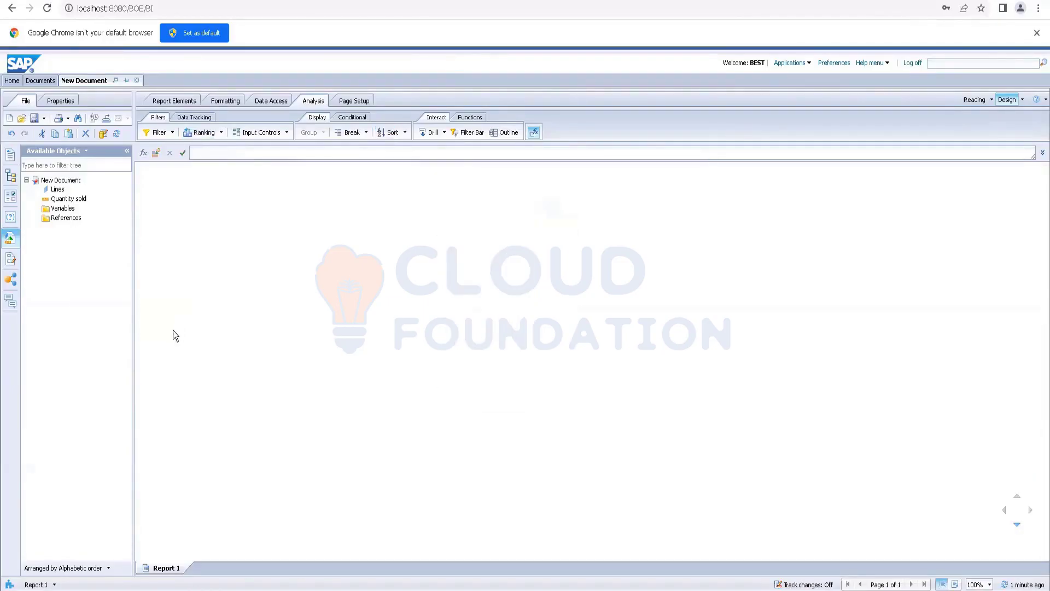
pyautogui.rightClick(240, 363)
pyautogui.click(257, 400)
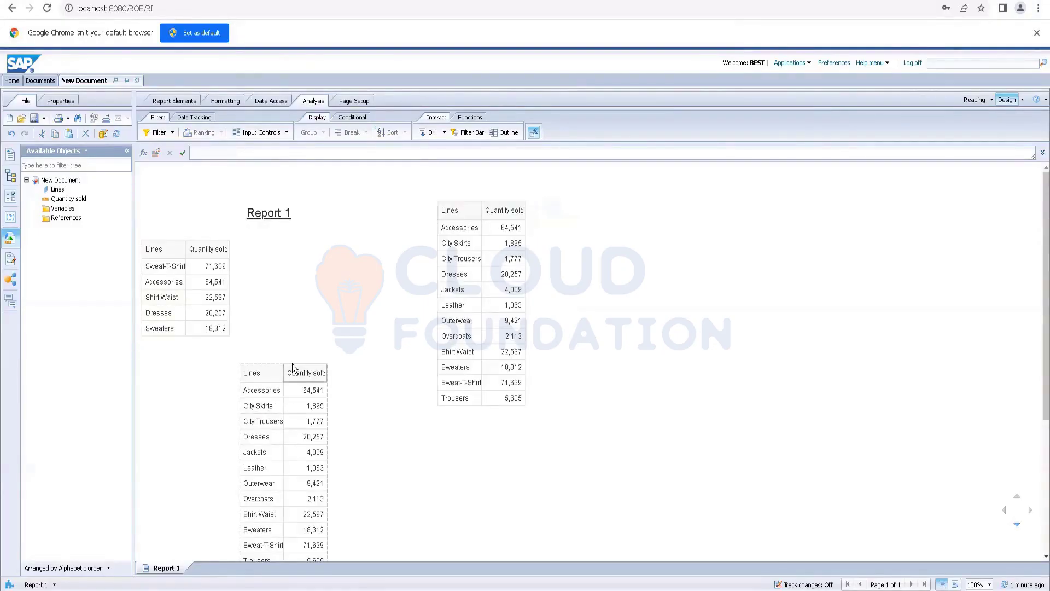
pyautogui.click(296, 358)
pyautogui.moveTo(296, 358); pyautogui.dragTo(336, 236)
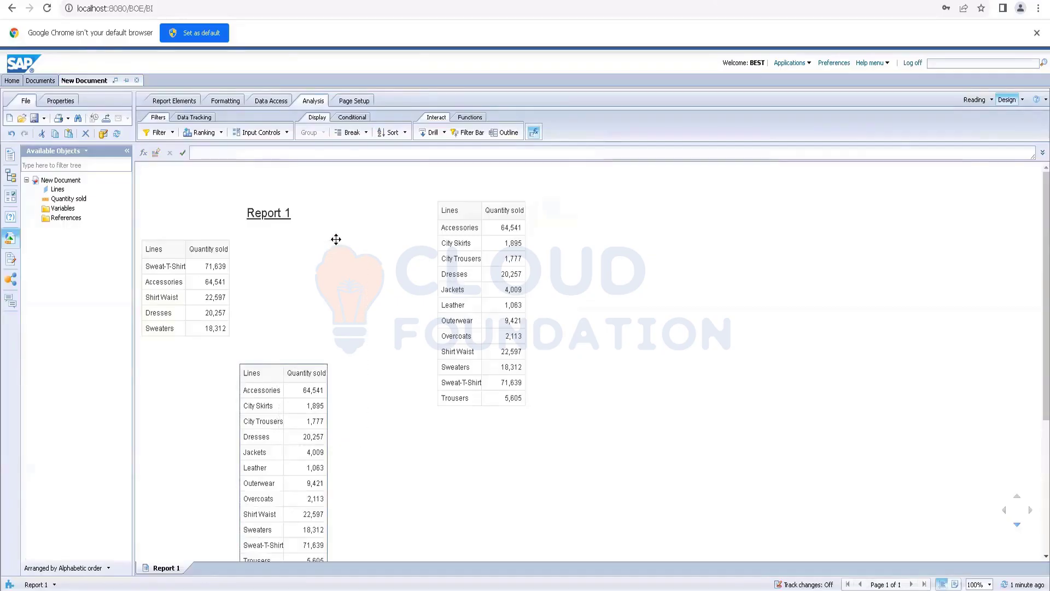
# Rank the middle table to the bottom 5 values only, based on Quantity sold with Count as calculation mode.
pyautogui.click(347, 328)
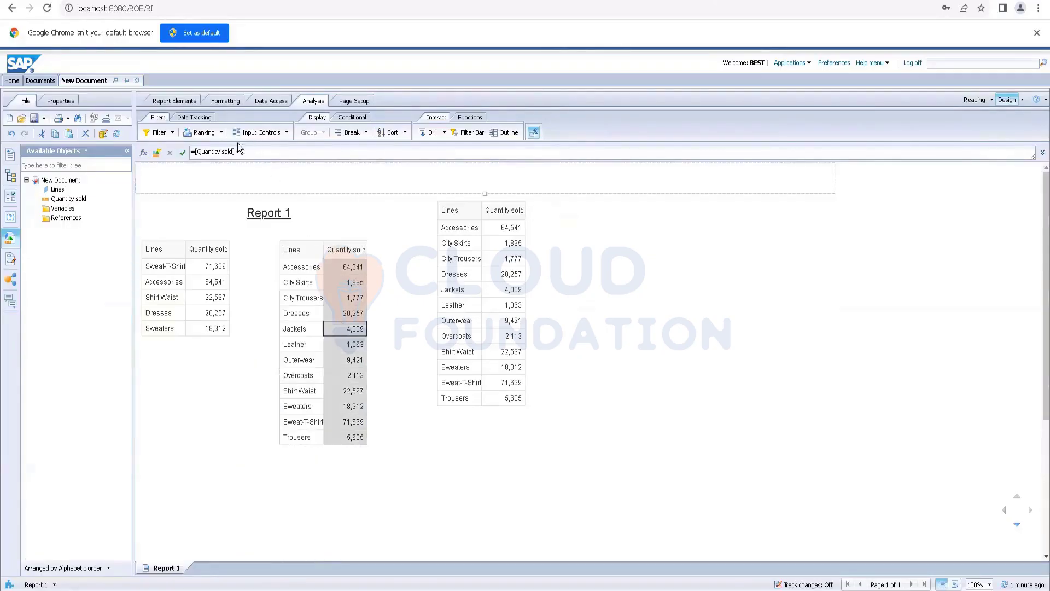
pyautogui.click(211, 134)
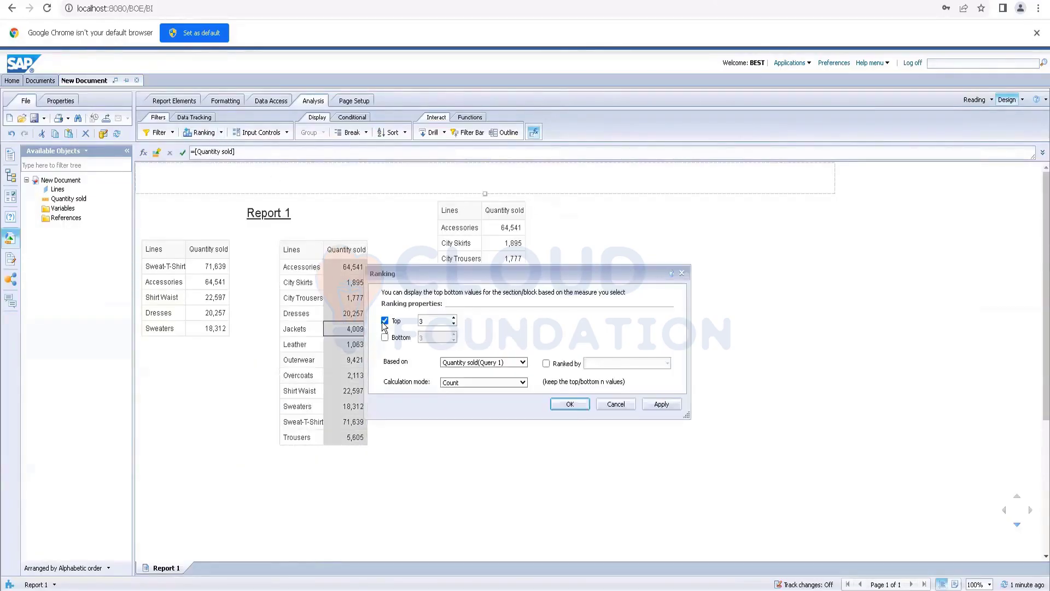
pyautogui.click(385, 338)
pyautogui.click(454, 341)
pyautogui.click(453, 334)
pyautogui.click(453, 335)
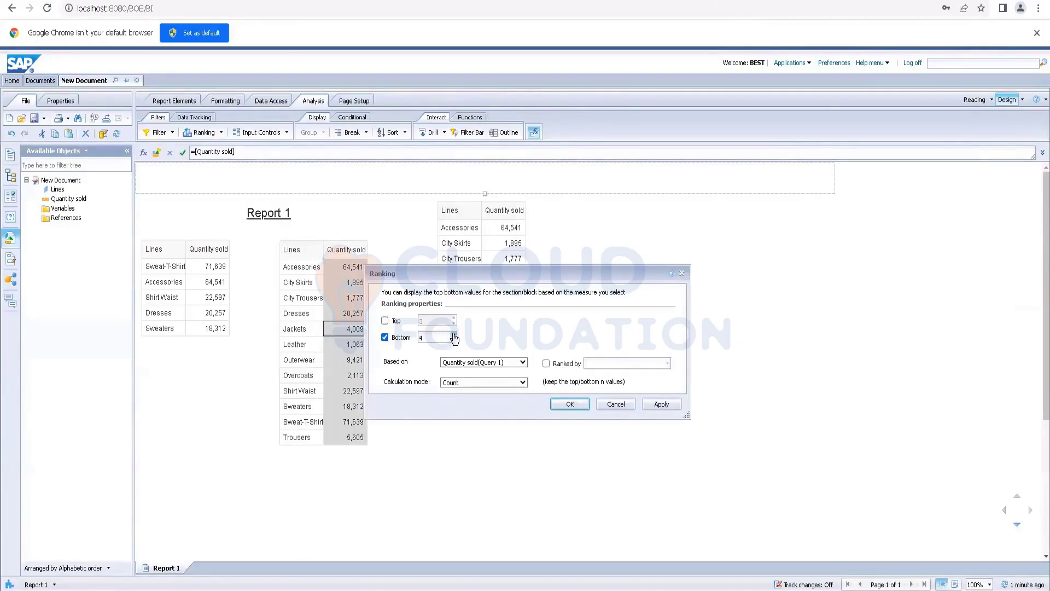
pyautogui.click(569, 404)
pyautogui.click(371, 414)
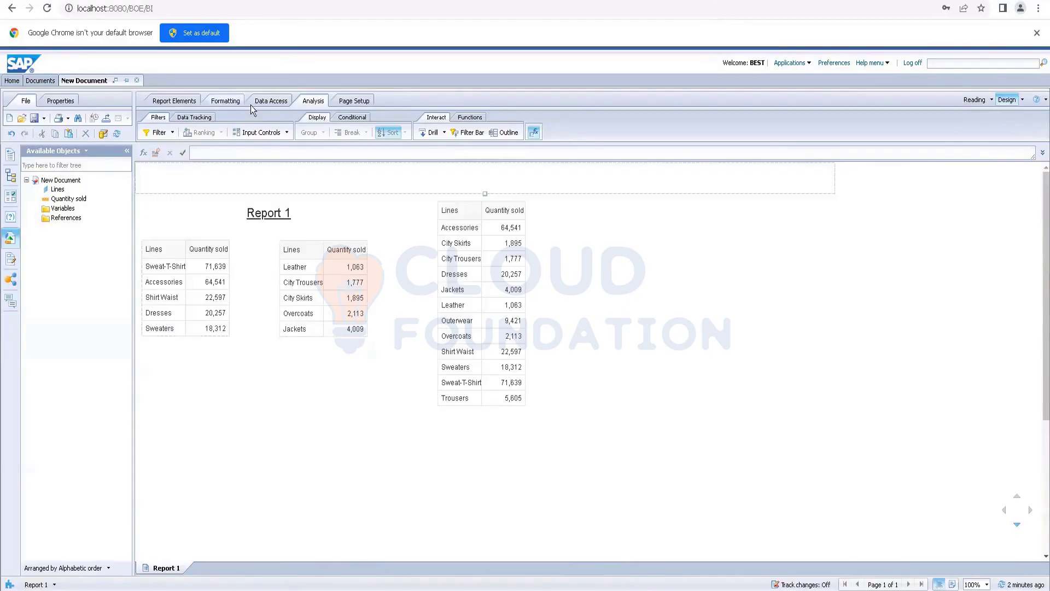
pyautogui.click(230, 101)
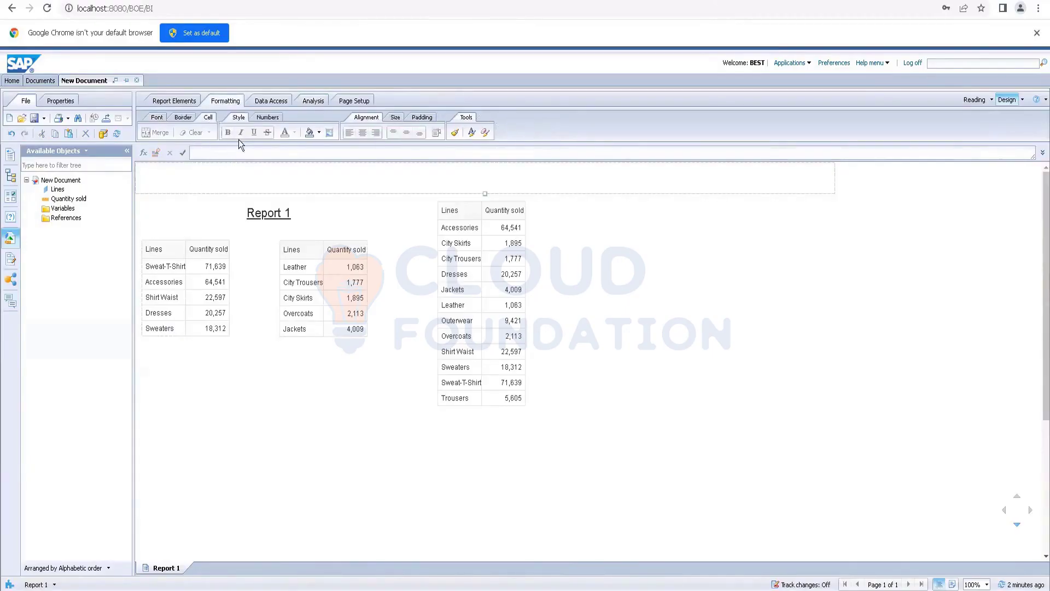
pyautogui.click(188, 122)
pyautogui.click(156, 119)
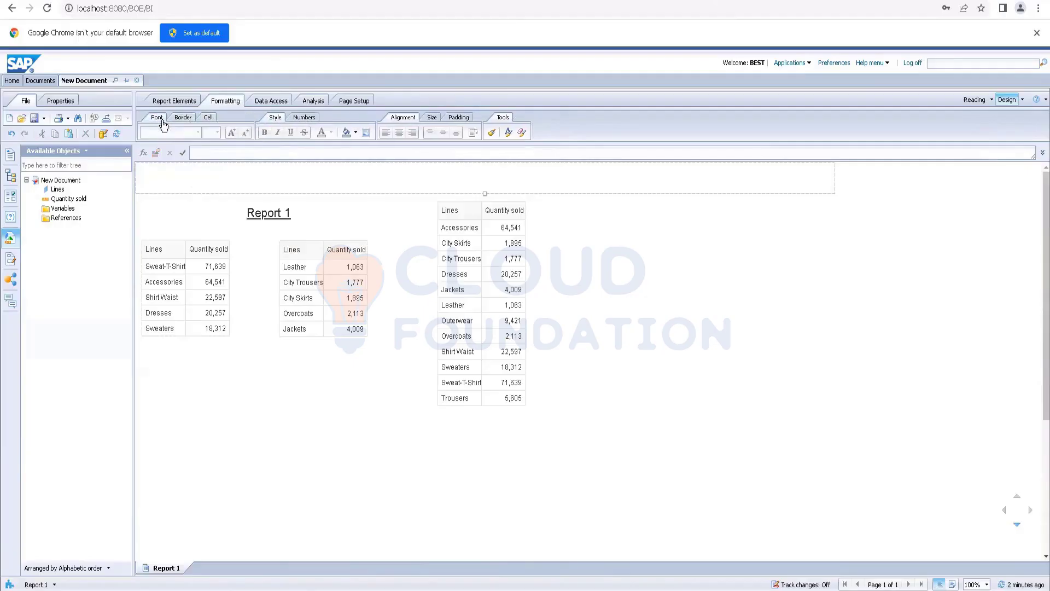
pyautogui.click(208, 124)
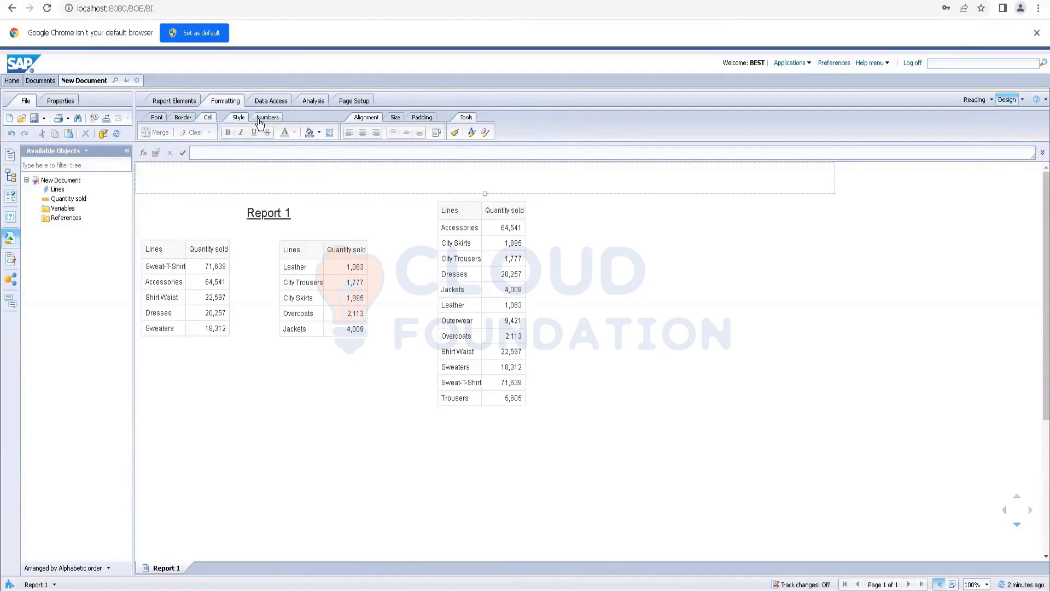
pyautogui.click(236, 367)
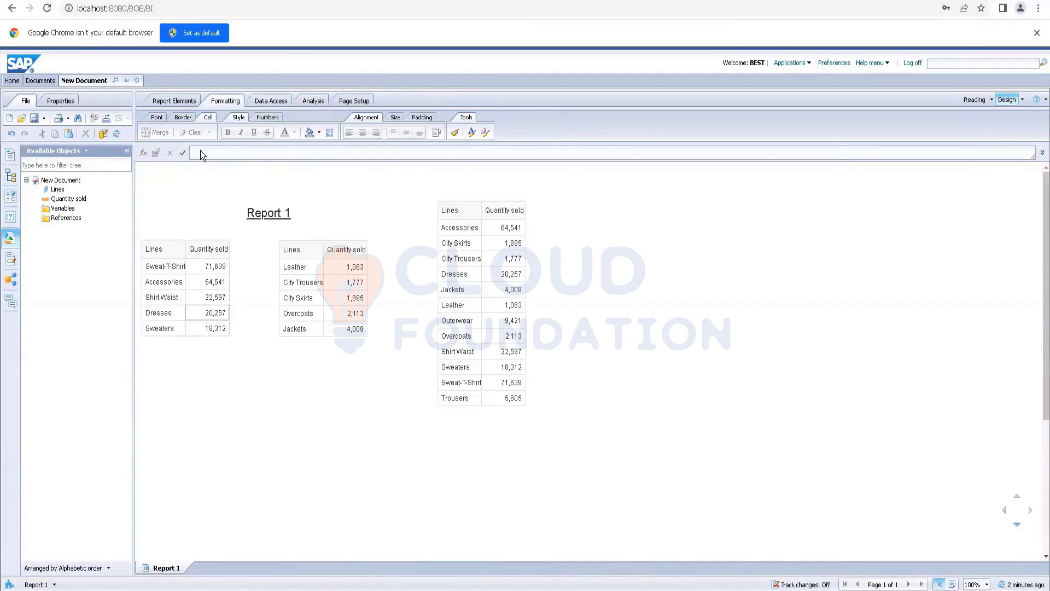
pyautogui.click(198, 170)
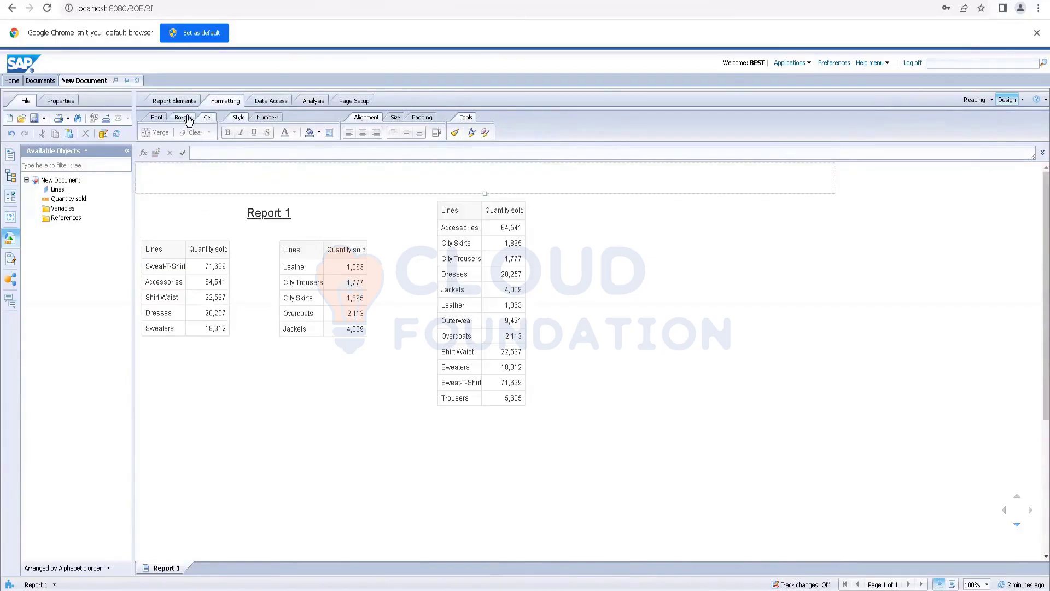
pyautogui.click(183, 117)
pyautogui.click(208, 118)
pyautogui.click(283, 105)
# Insert a blank cell just above the top 5 table.
pyautogui.click(170, 100)
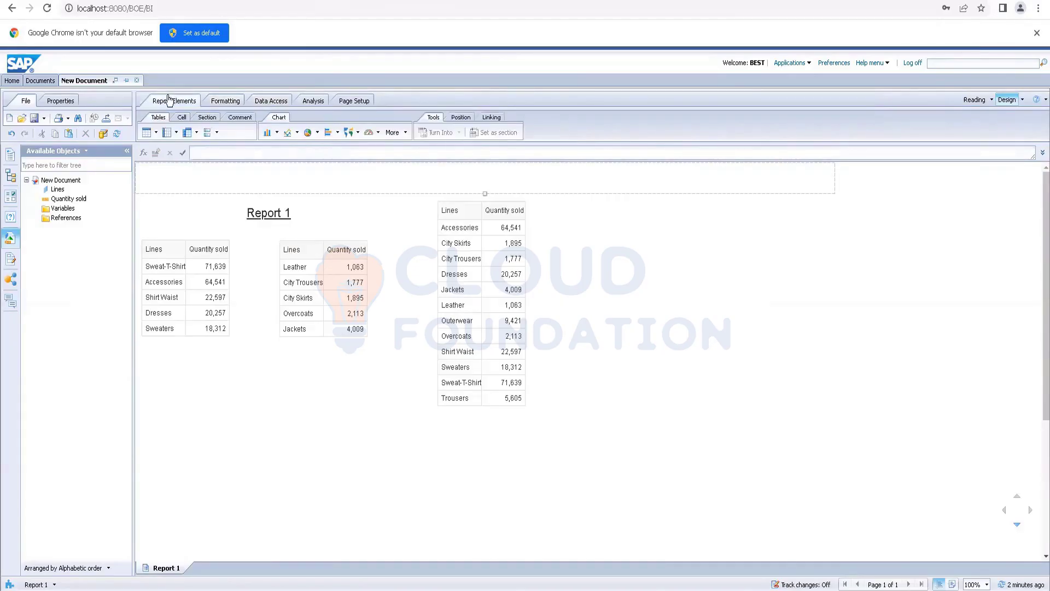
pyautogui.click(182, 117)
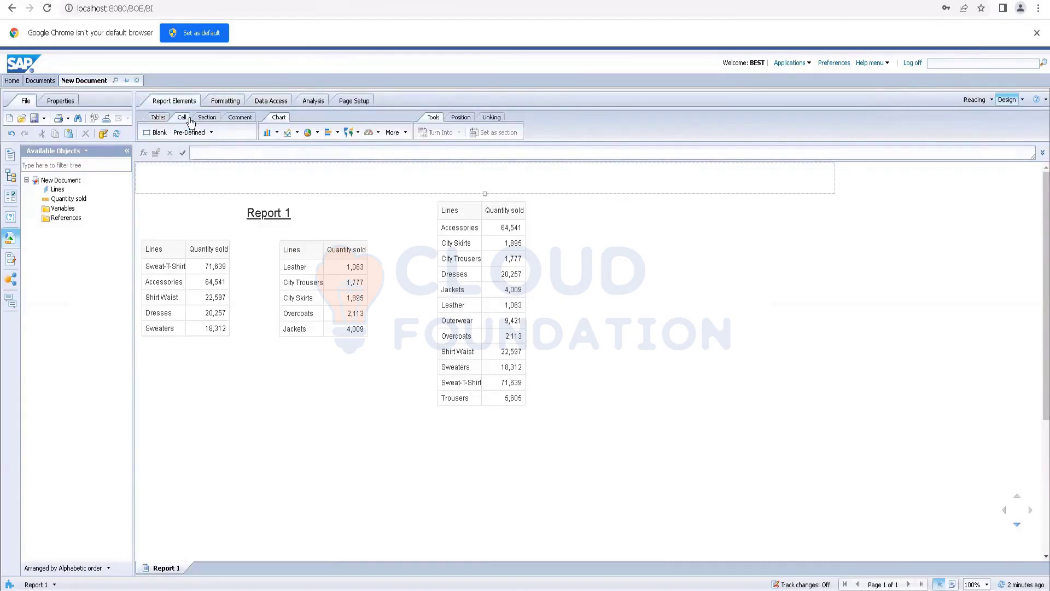
pyautogui.click(155, 133)
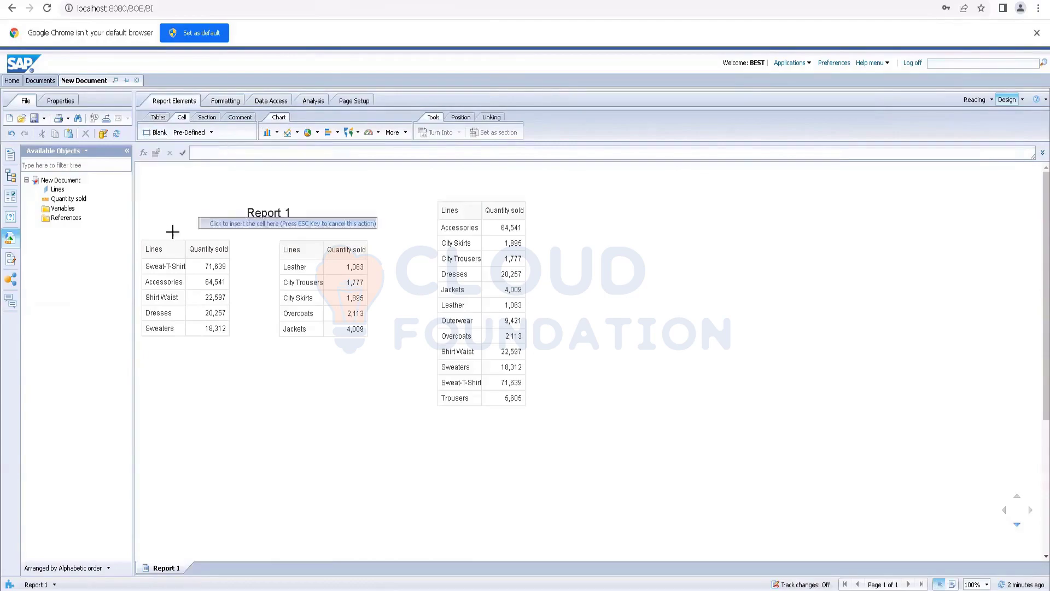
pyautogui.click(145, 223)
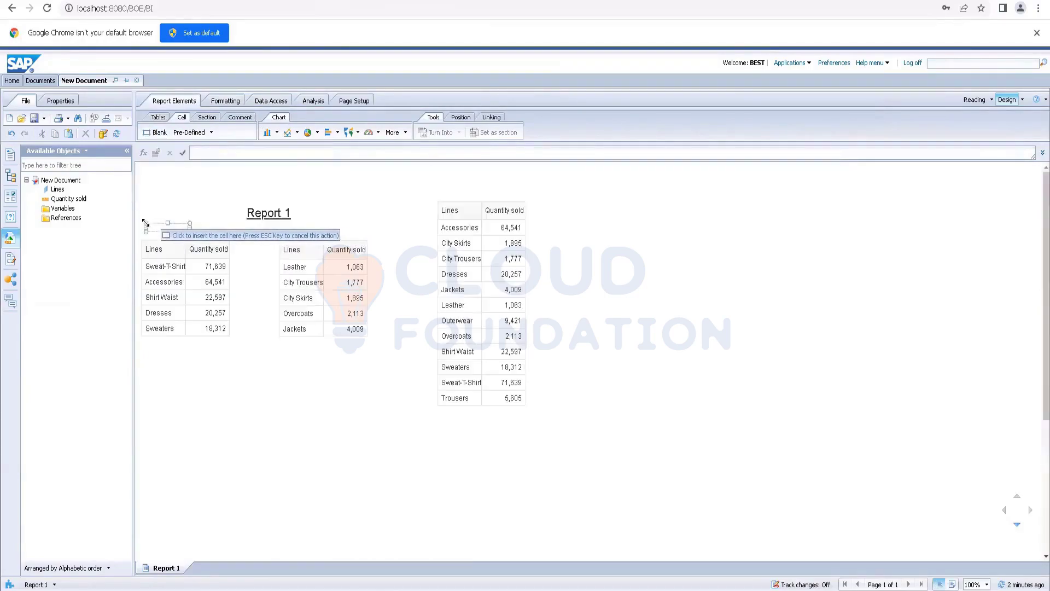
pyautogui.click(182, 228)
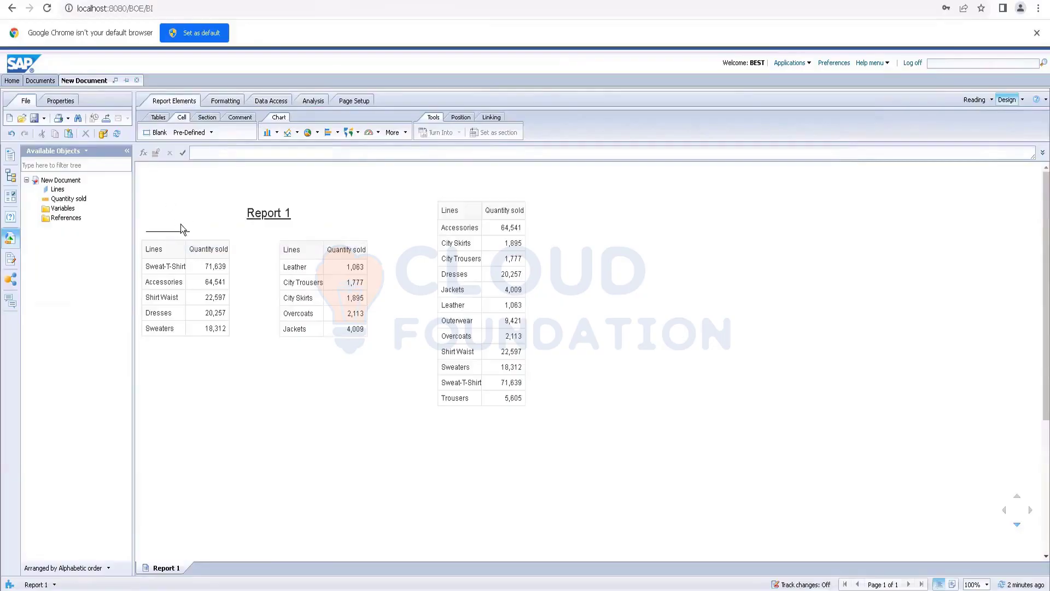
# Enter "Top 5 Product lines" as the blank cell's content in the Formula Editor, validating the formula before accepting it.
pyautogui.click(164, 229)
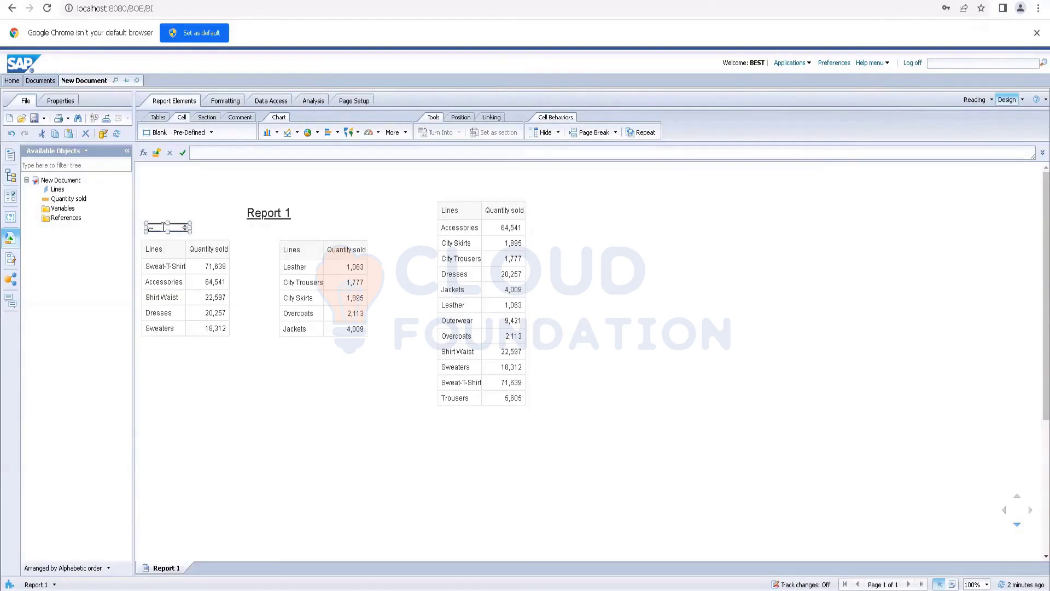
pyautogui.click(152, 179)
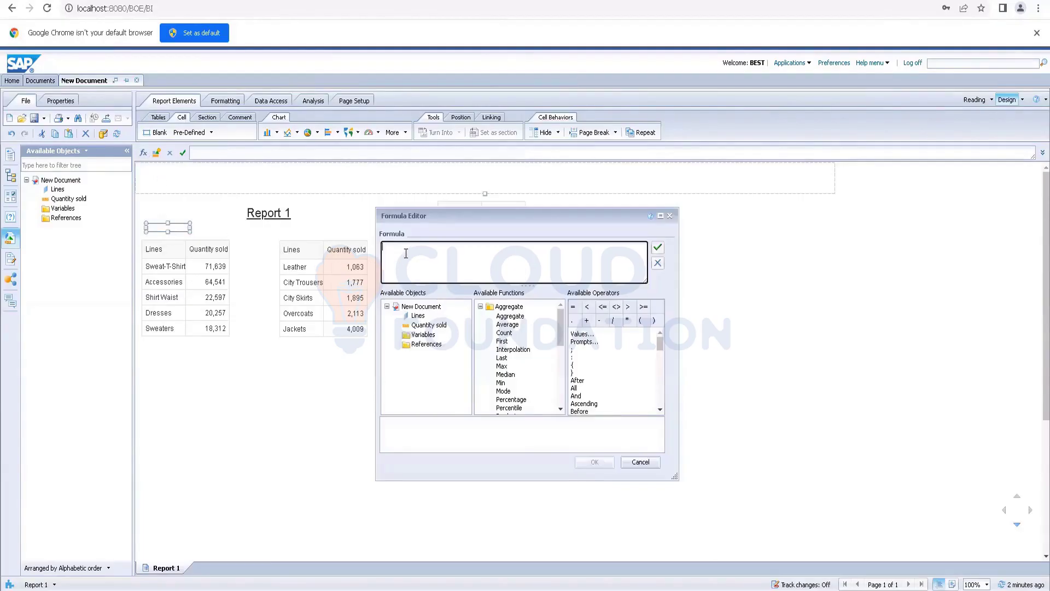
pyautogui.write('Top 5 P')
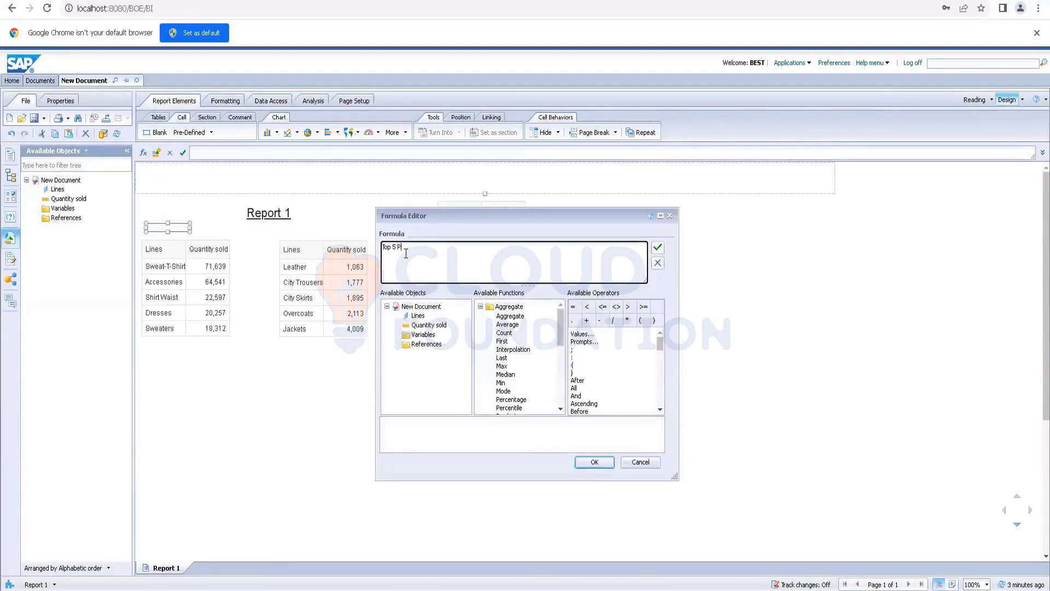
pyautogui.write('roduct lines')
pyautogui.click(658, 247)
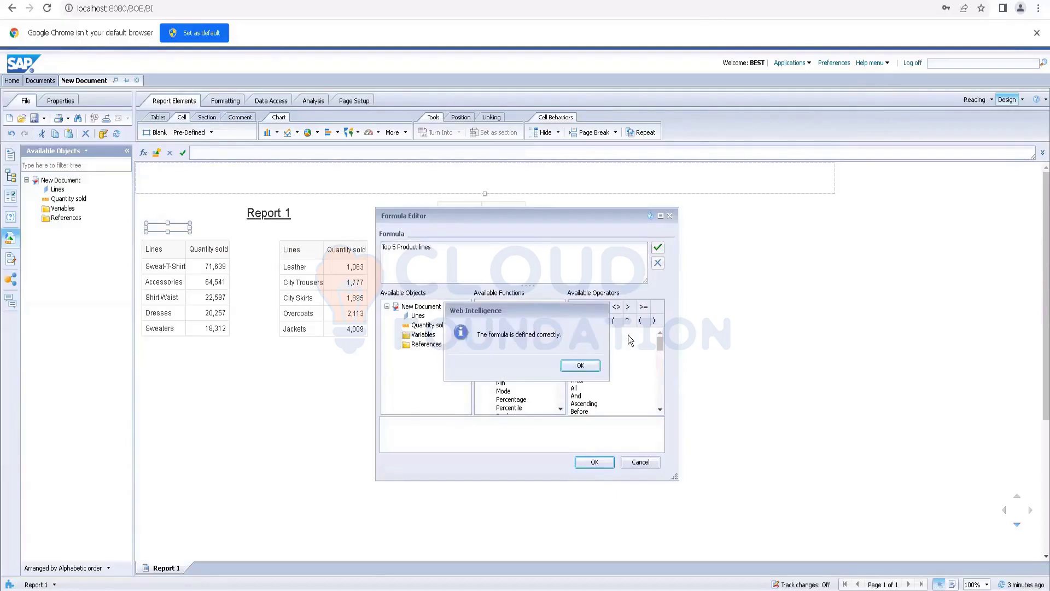
pyautogui.click(579, 368)
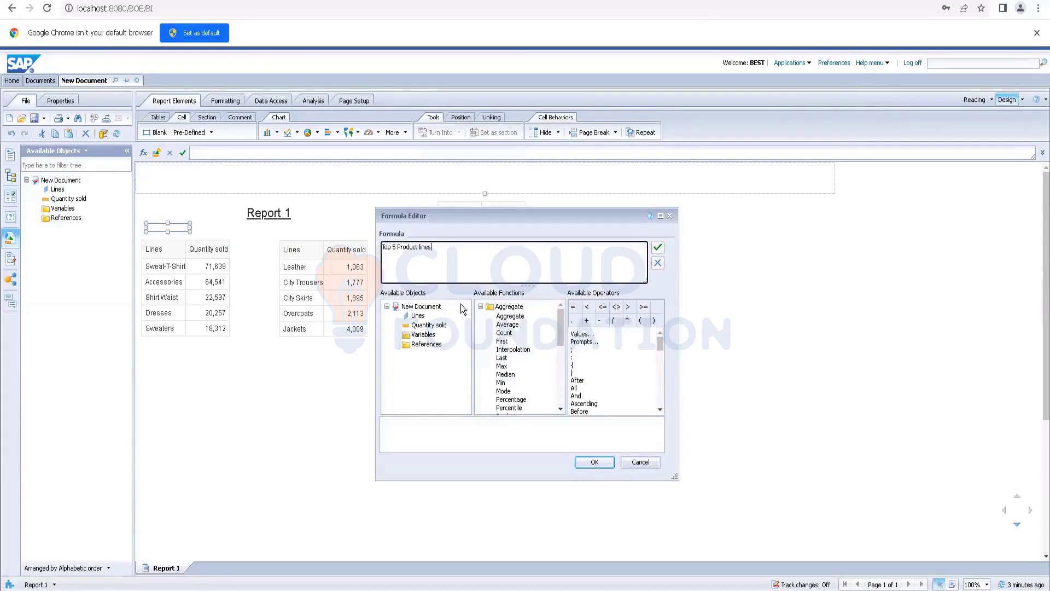
pyautogui.click(594, 462)
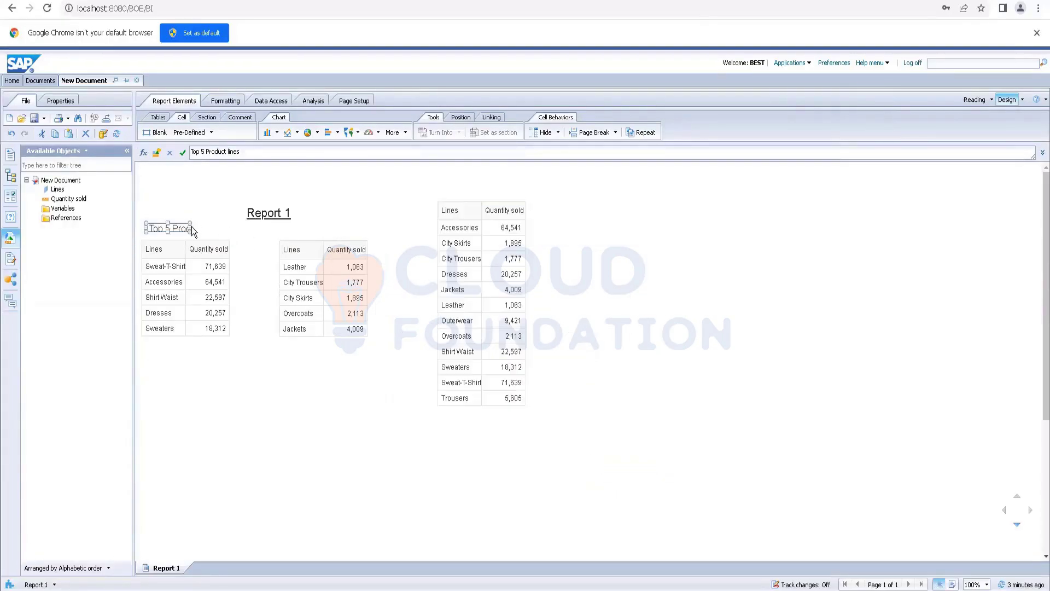
# Enlarge the "Top 5 Product lines" cell to about 1.80 by 0.22 inches so the whole title fits.
pyautogui.moveTo(191, 230); pyautogui.dragTo(242, 234)
pyautogui.moveTo(192, 231); pyautogui.dragTo(192, 234)
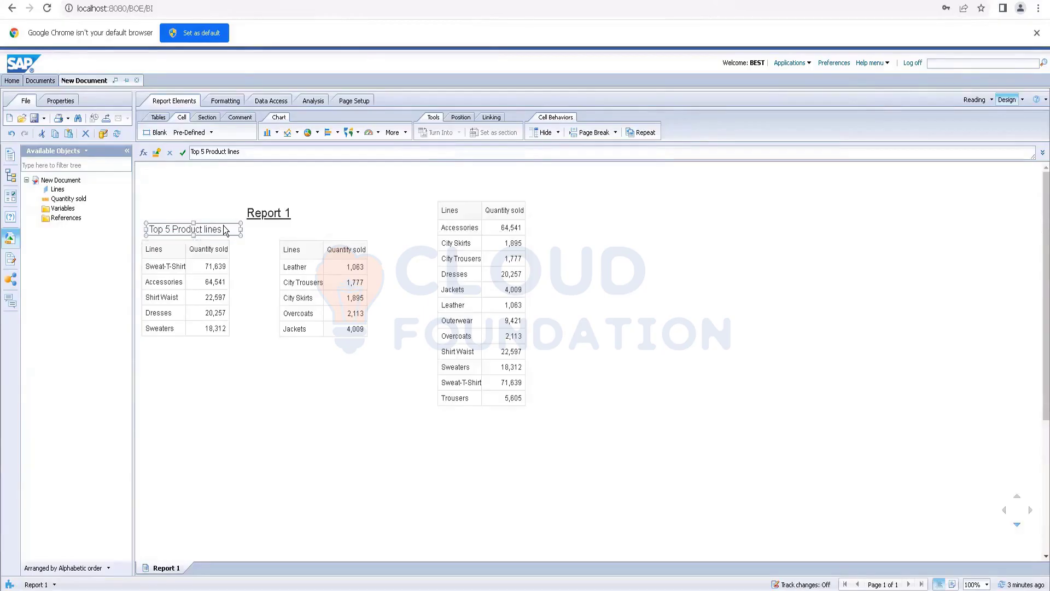
pyautogui.click(250, 340)
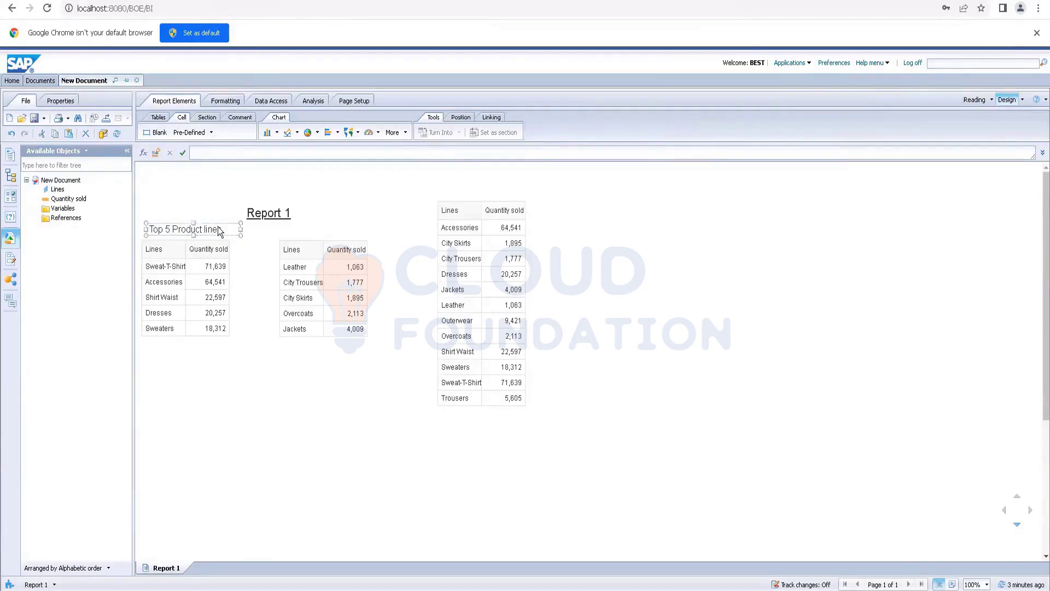
# Format the "Top 5 Product lines" title cell with a bold font in dark blue, leaving its borders off.
pyautogui.click(218, 230)
pyautogui.rightClick(218, 227)
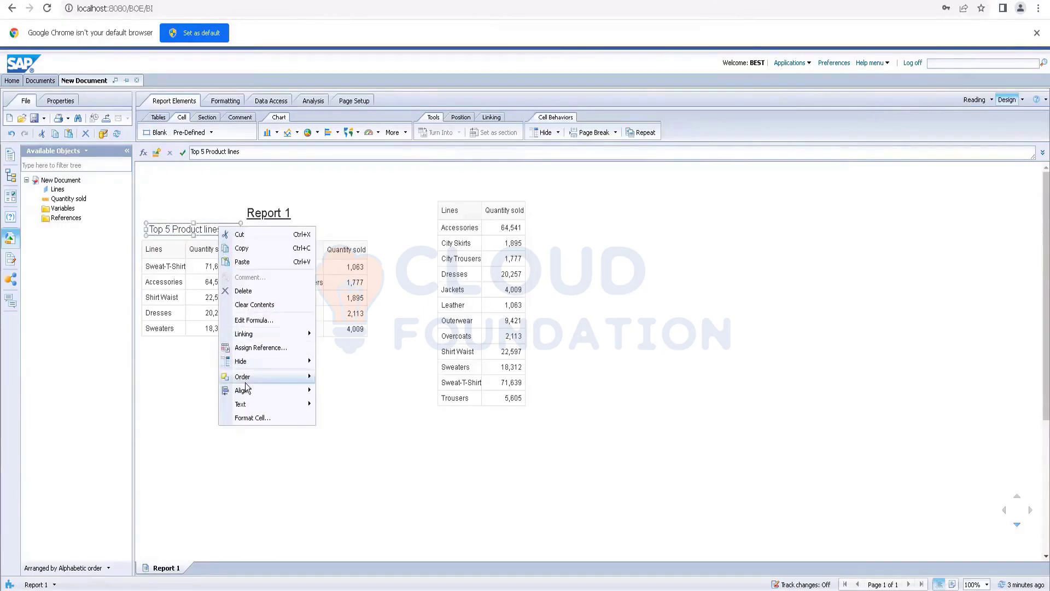
pyautogui.click(247, 417)
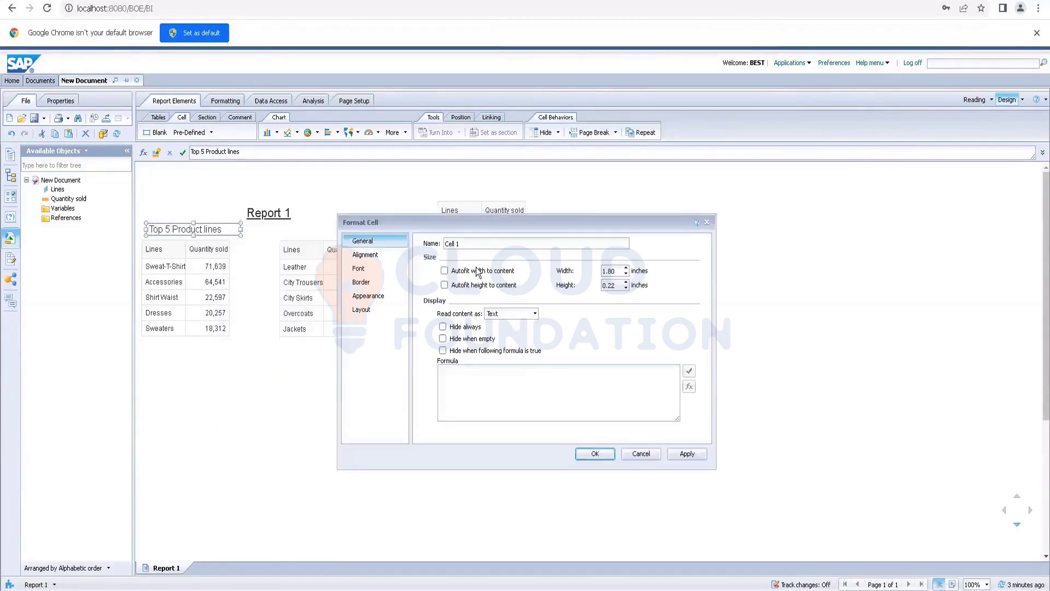
pyautogui.click(367, 256)
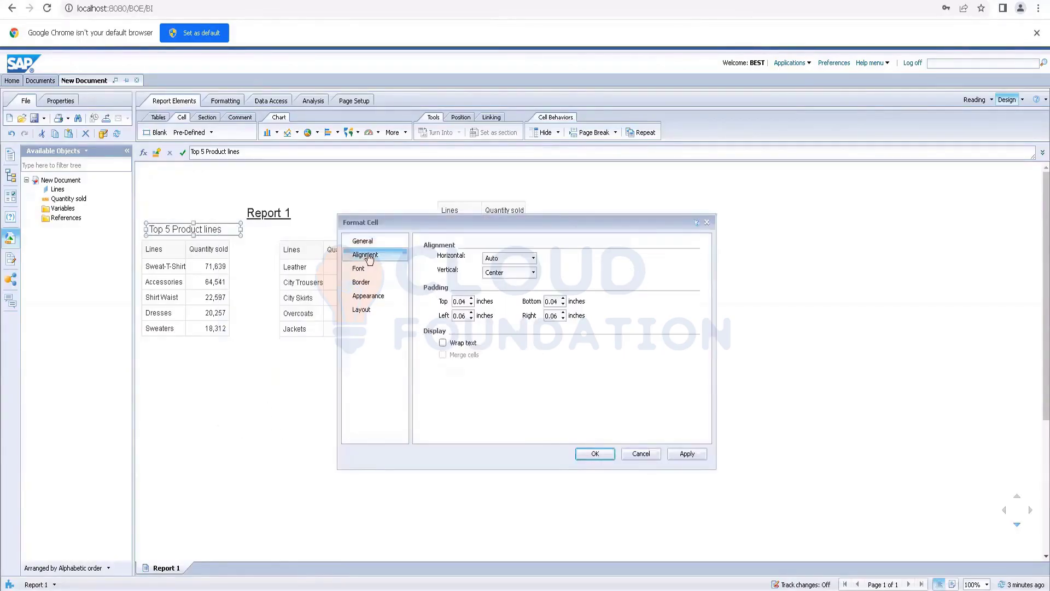
pyautogui.click(361, 282)
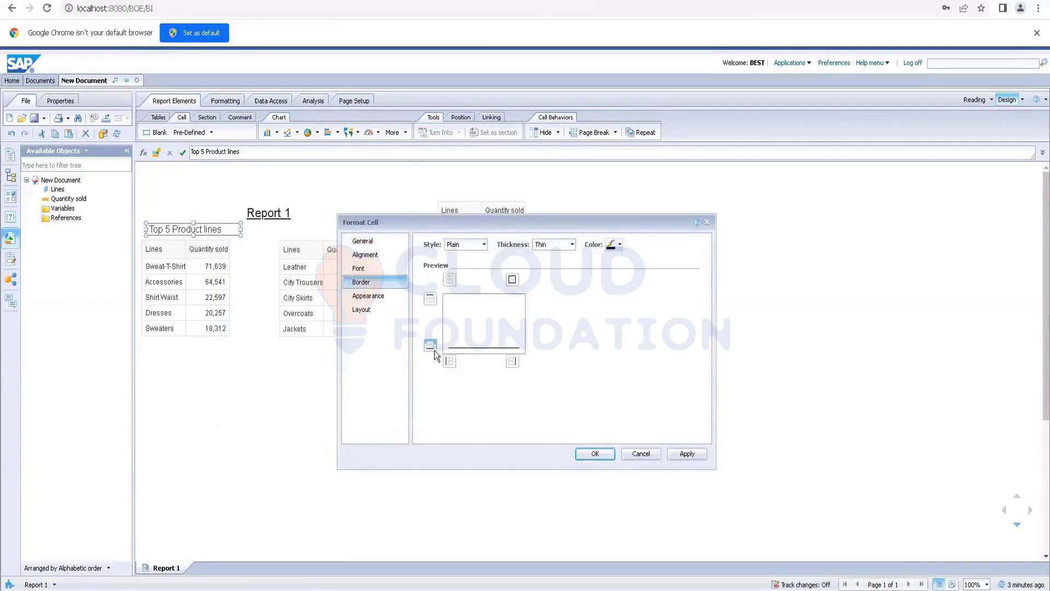
pyautogui.click(450, 281)
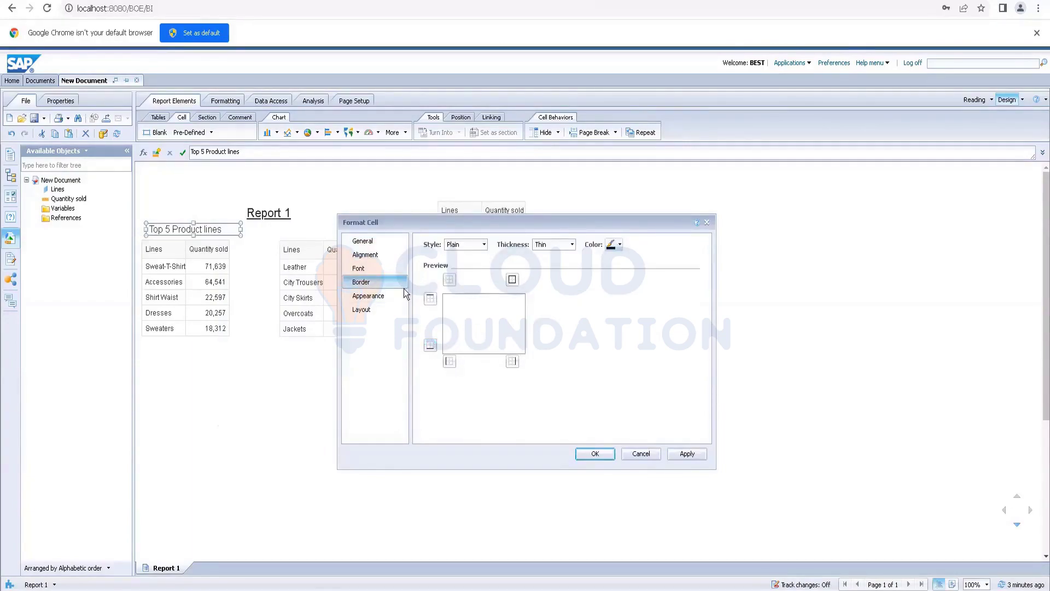
pyautogui.click(361, 269)
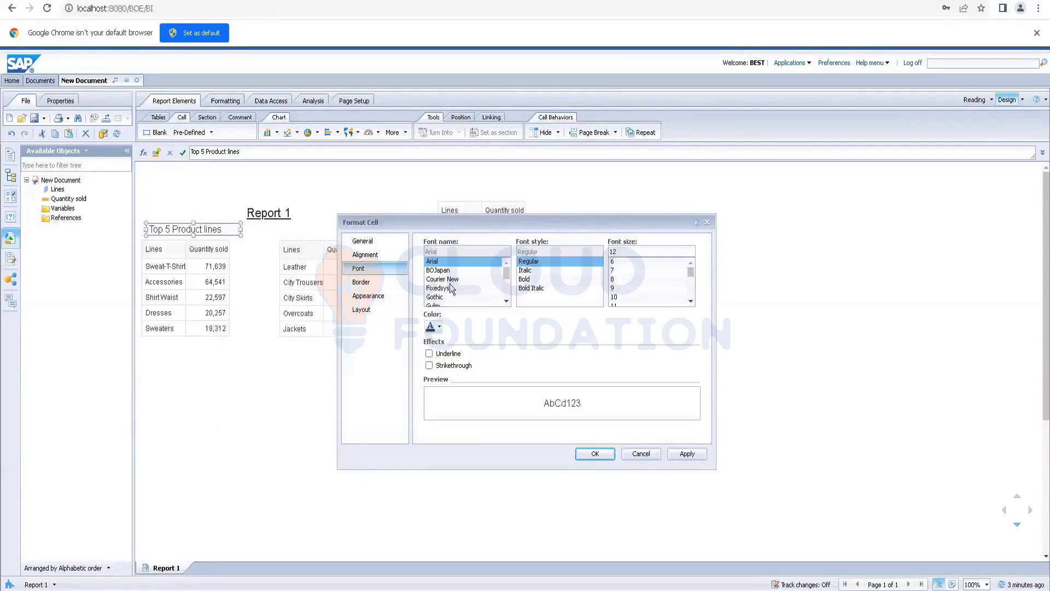
pyautogui.click(530, 279)
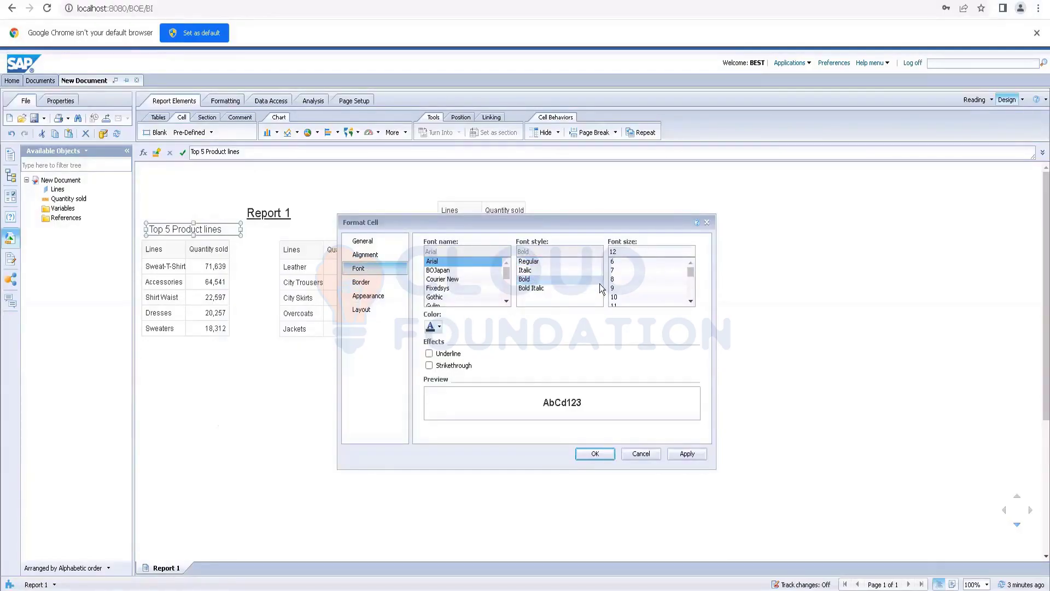
pyautogui.click(438, 326)
pyautogui.click(487, 367)
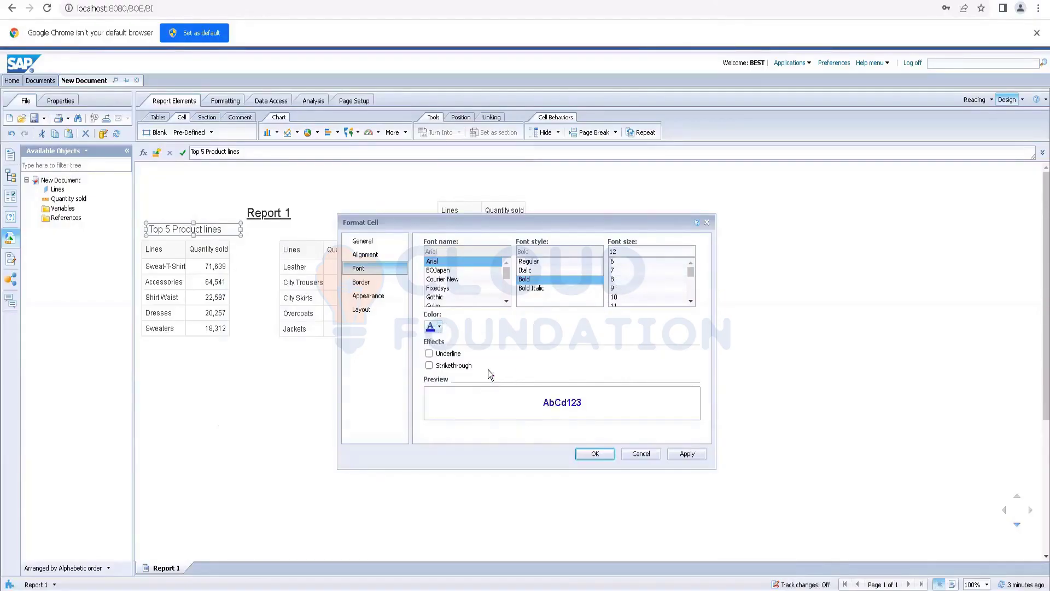
pyautogui.click(594, 453)
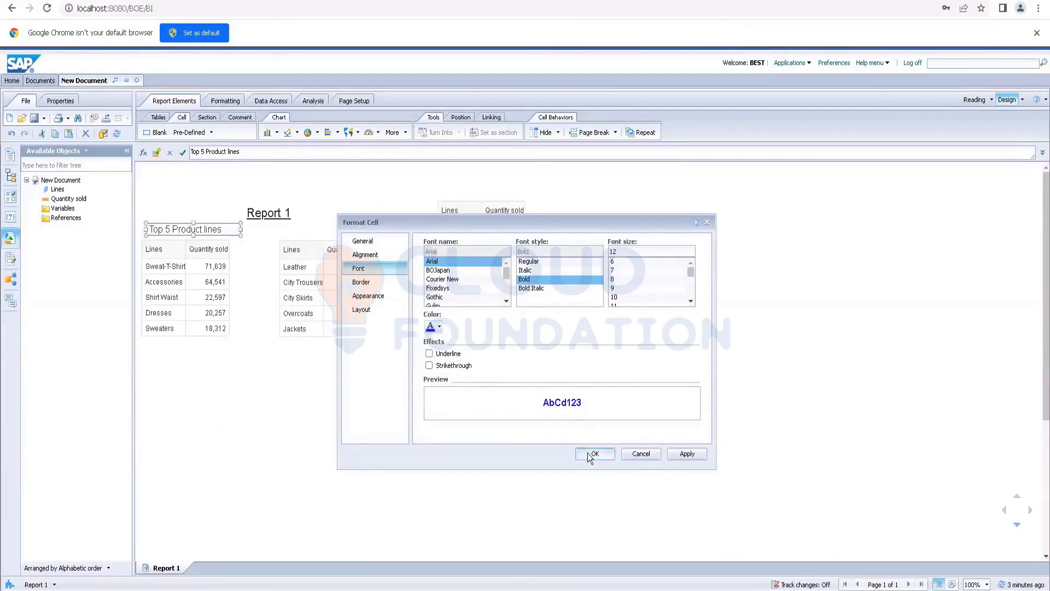
pyautogui.click(256, 417)
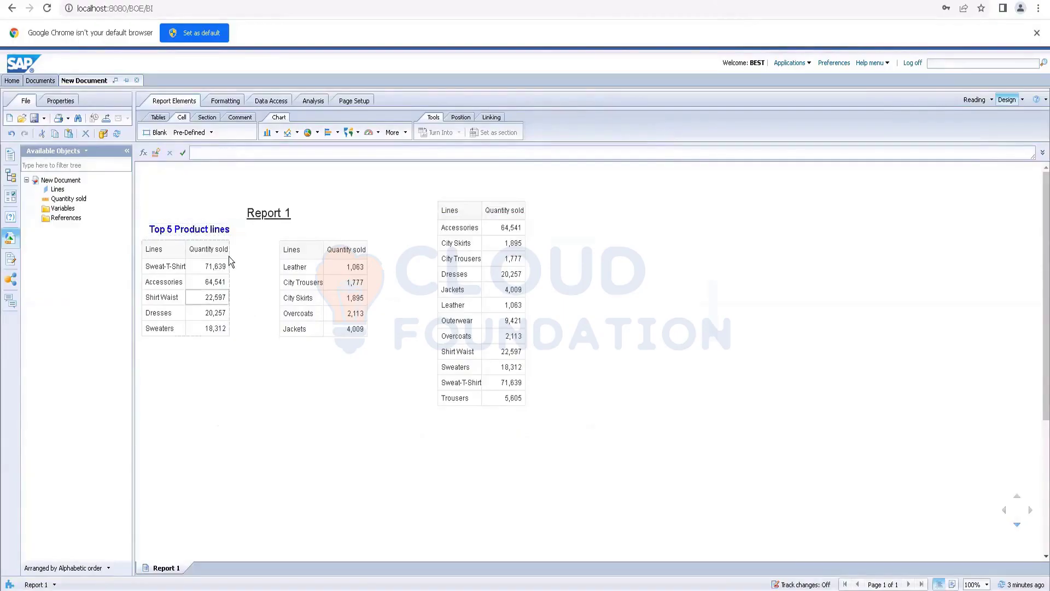
pyautogui.click(204, 231)
pyautogui.rightClick(205, 230)
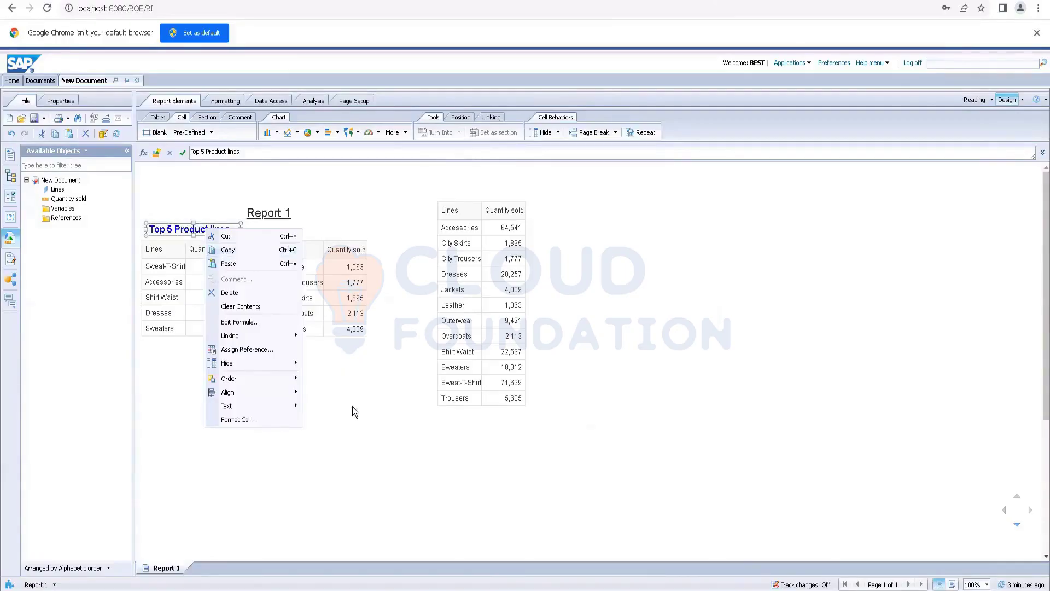
pyautogui.click(350, 361)
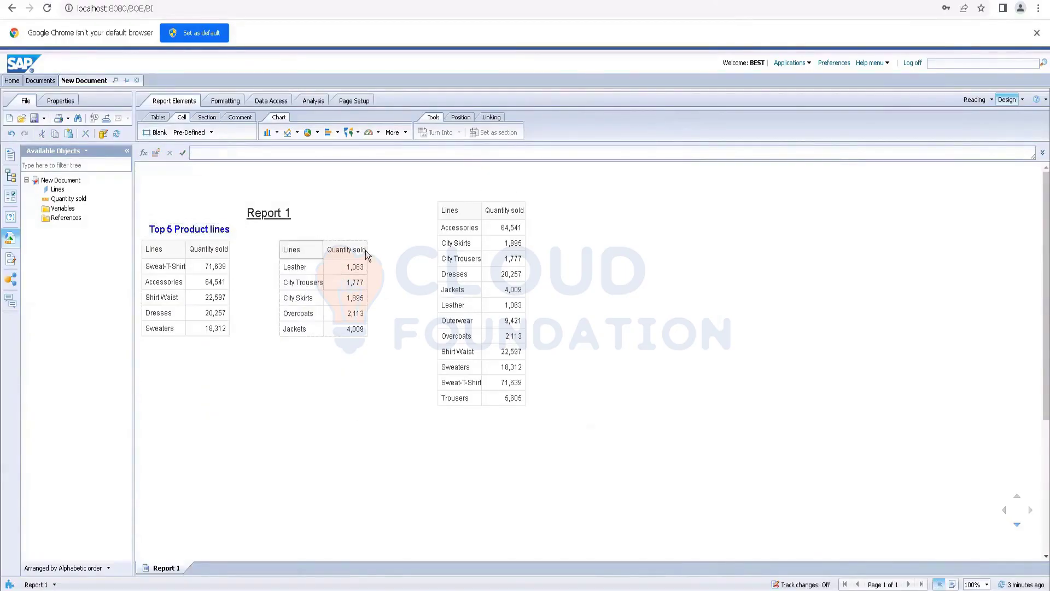
# Copy the "Top 5 Product lines" title cell to above the bottom 5 table and move that table down to make room.
pyautogui.click(199, 227)
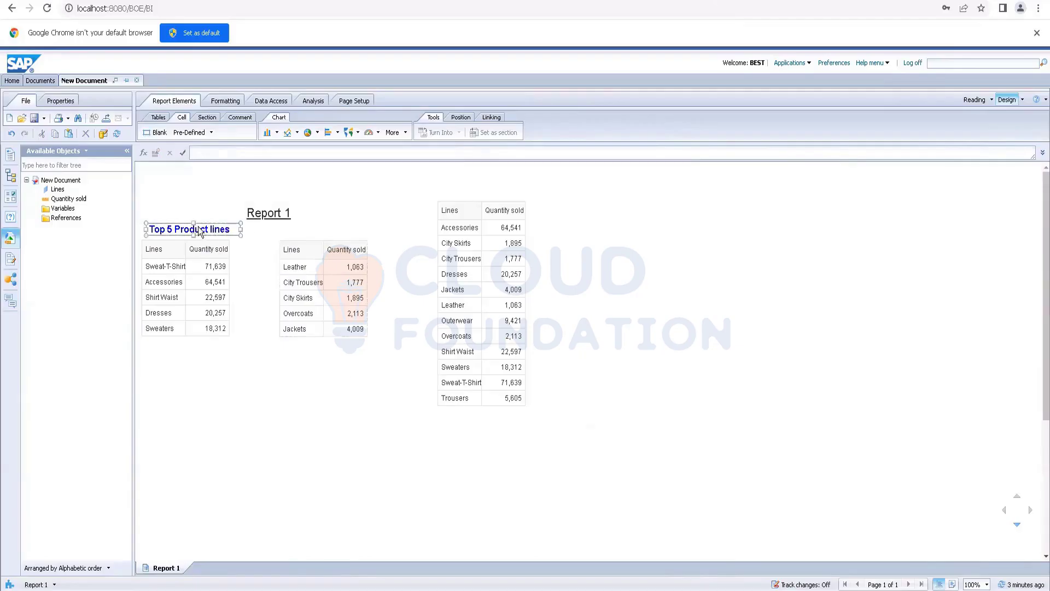
pyautogui.rightClick(198, 226)
pyautogui.click(282, 247)
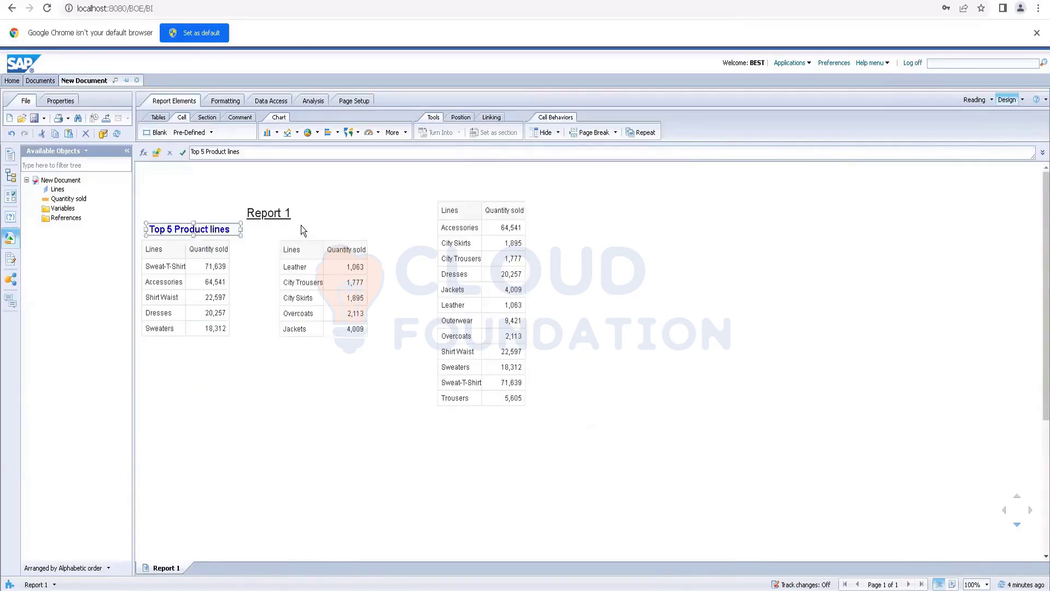
pyautogui.click(296, 235)
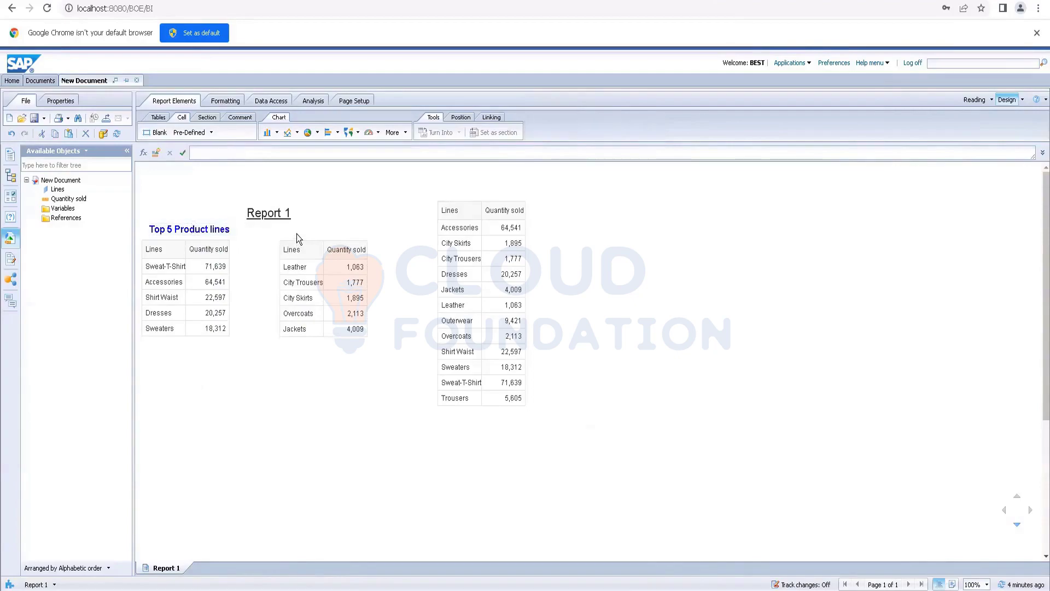
pyautogui.rightClick(297, 235)
pyautogui.click(320, 269)
pyautogui.moveTo(289, 241); pyautogui.dragTo(291, 266)
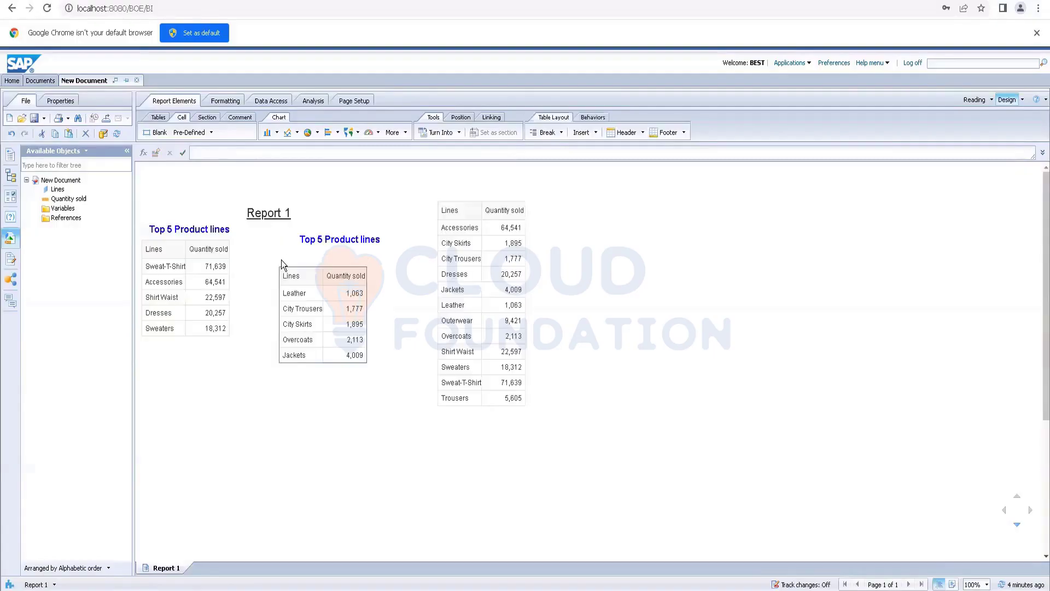
# Delete the "Report 1" title cell from the report.
pyautogui.click(208, 248)
pyautogui.click(255, 213)
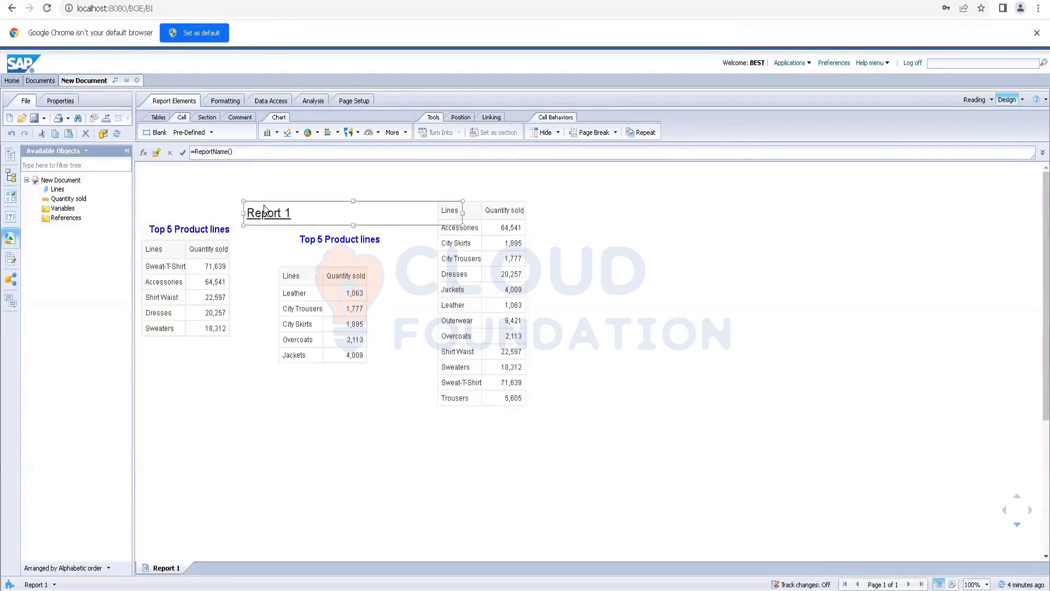
pyautogui.press('Delete')
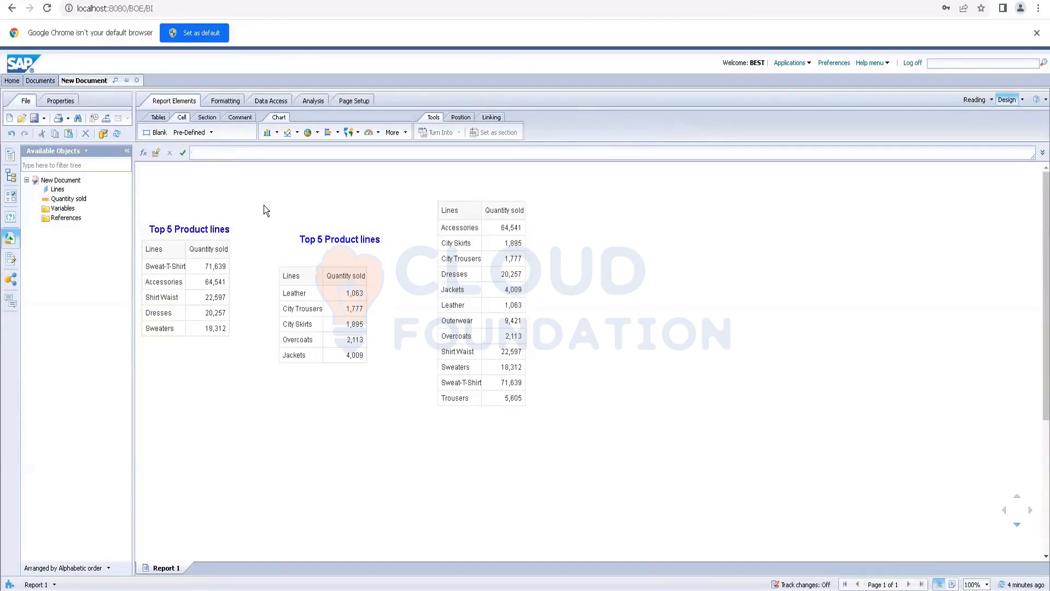
# Change the copied title to "Bottom 5 Product lines", widen its cell to fit the text and line it up above the bottom 5 table.
pyautogui.click(325, 241)
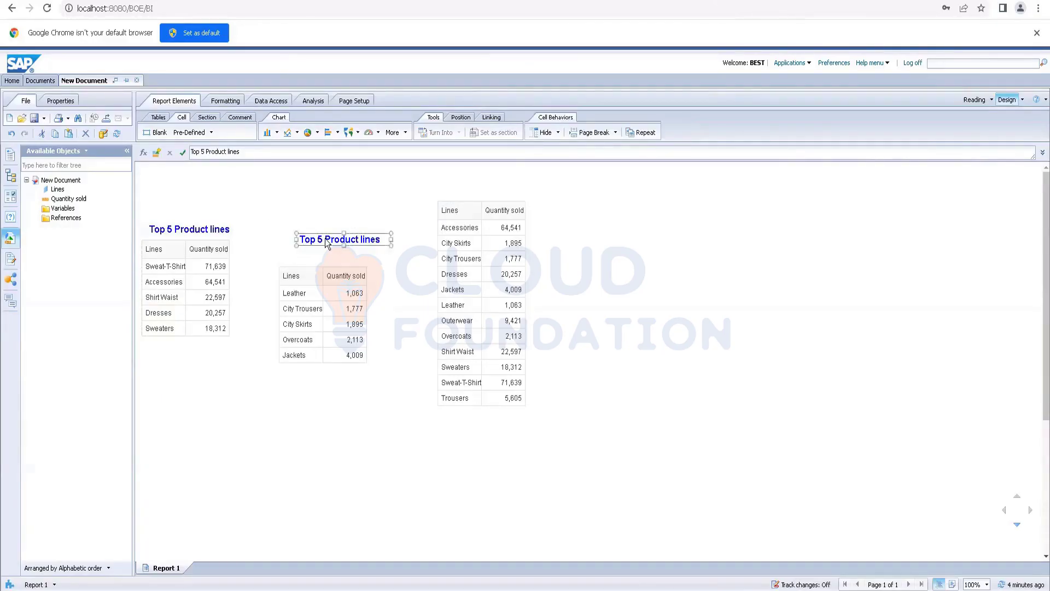
pyautogui.click(195, 151)
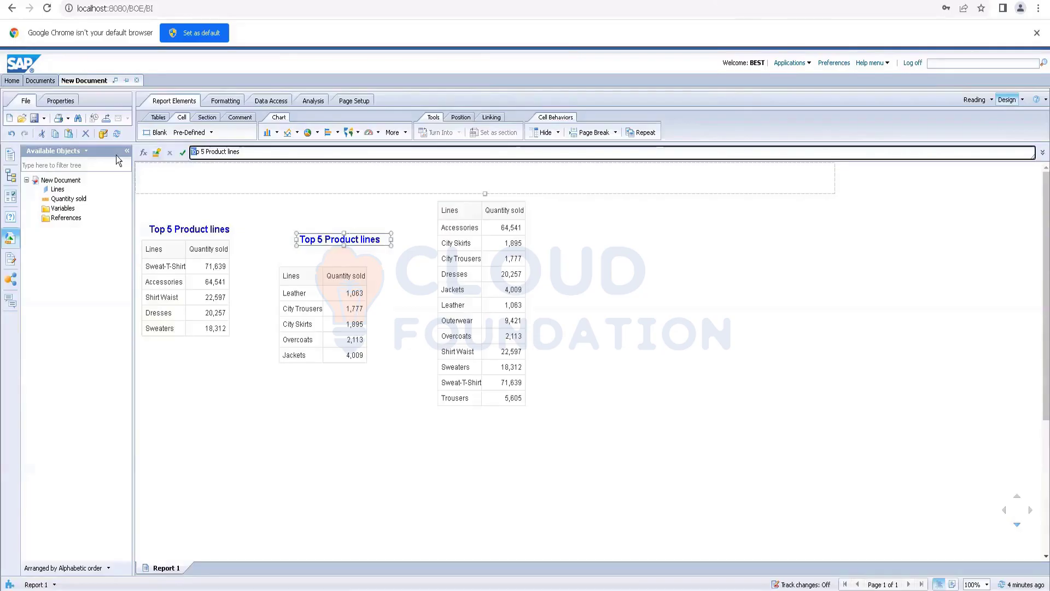
pyautogui.press('Delete')
pyautogui.write('Bottom')
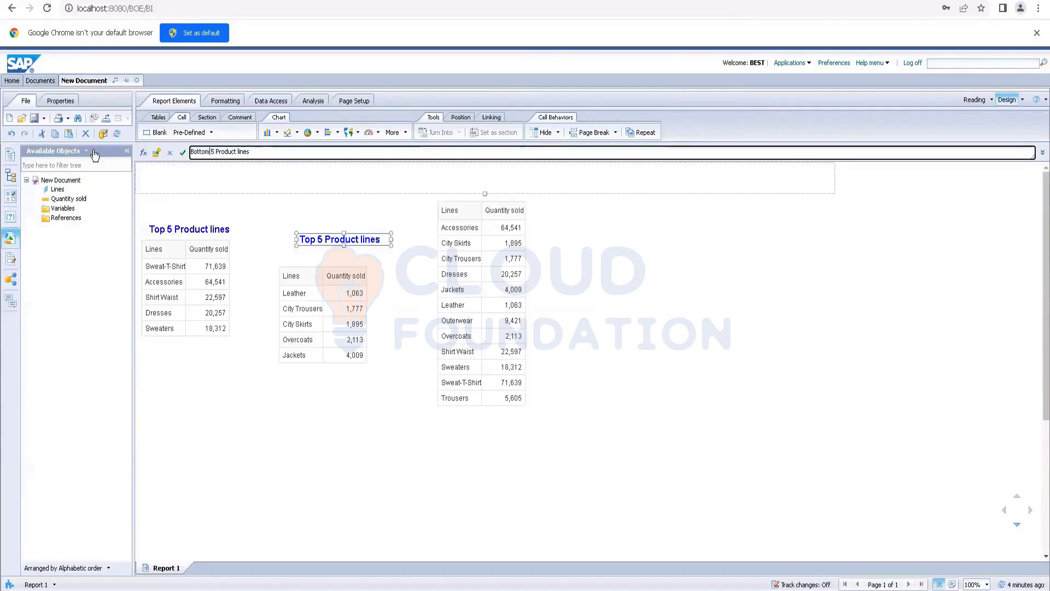
pyautogui.click(182, 152)
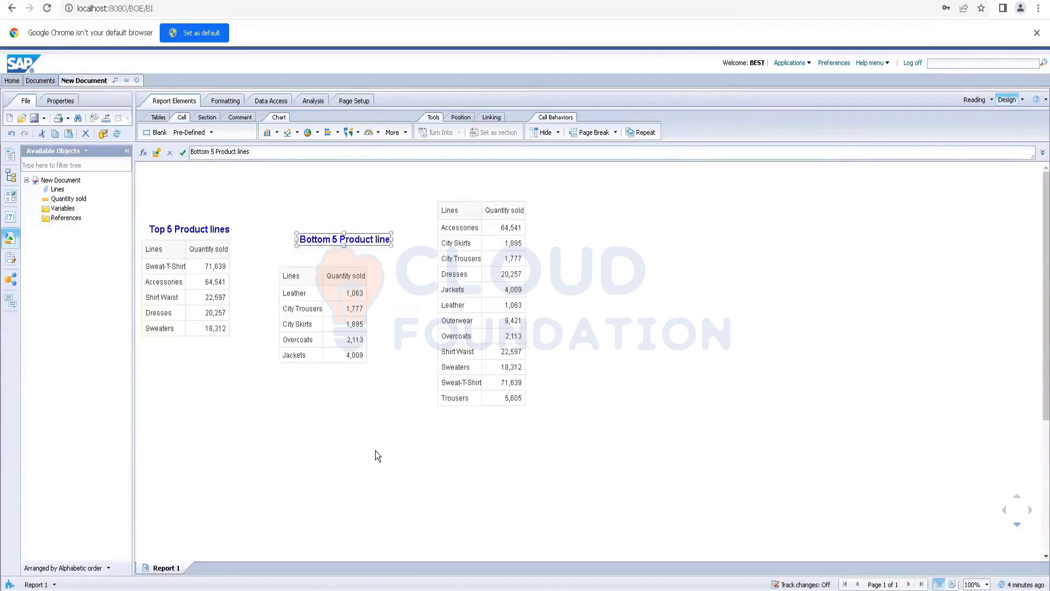
pyautogui.click(376, 239)
pyautogui.moveTo(391, 240); pyautogui.dragTo(338, 233)
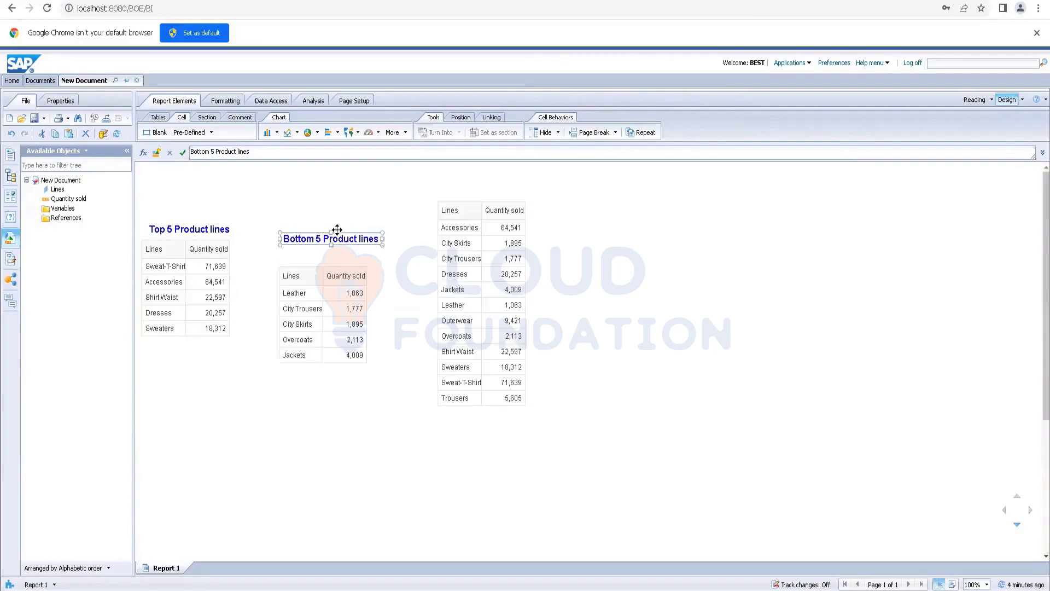
# Delete the full table listing all product lines.
pyautogui.click(473, 200)
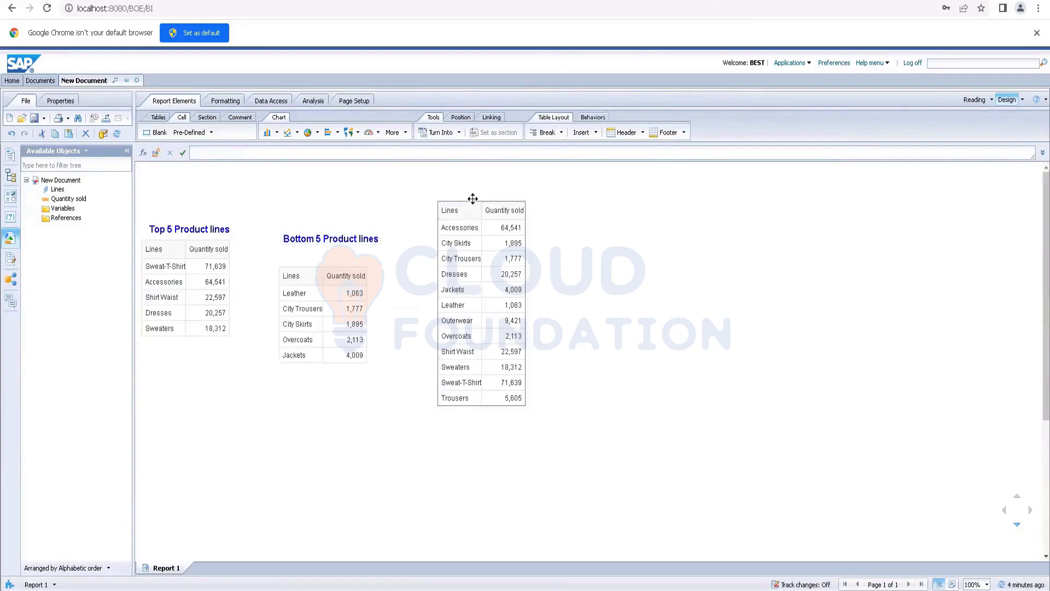
pyautogui.press('Delete')
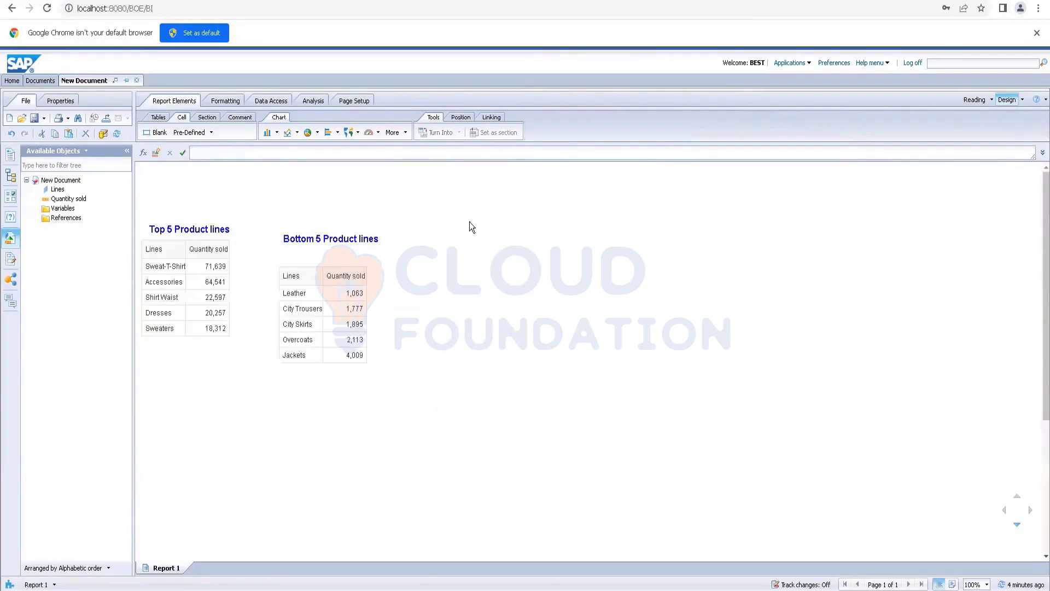
# Move the top 5 table down level with the bottom 5 table and raise the "Bottom 5 Product lines" title level with the other title.
pyautogui.click(214, 251)
pyautogui.moveTo(212, 249); pyautogui.dragTo(215, 274)
pyautogui.click(308, 238)
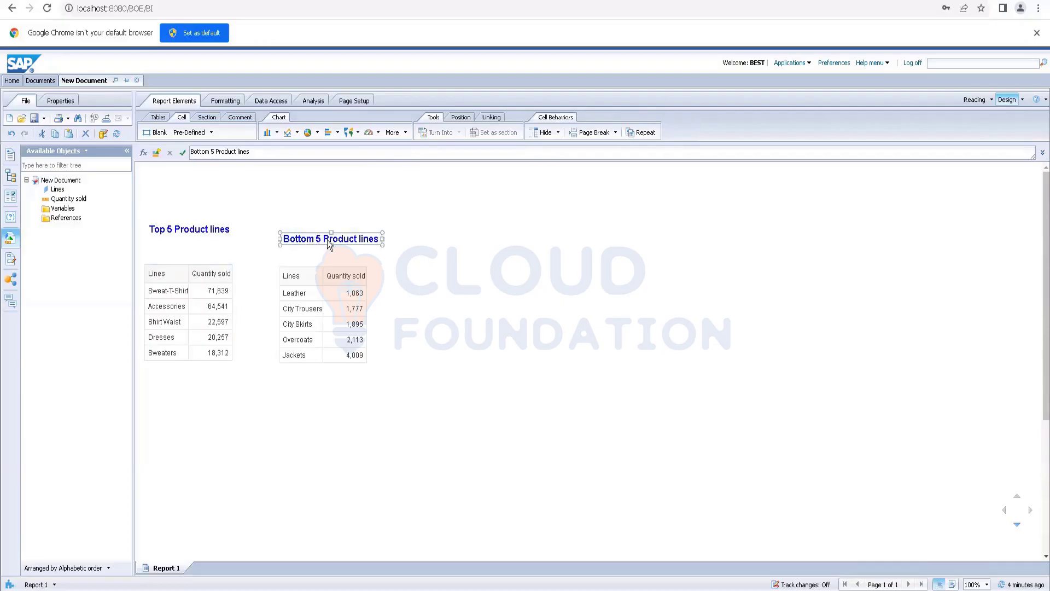
pyautogui.moveTo(334, 221); pyautogui.dragTo(333, 222)
pyautogui.click(519, 273)
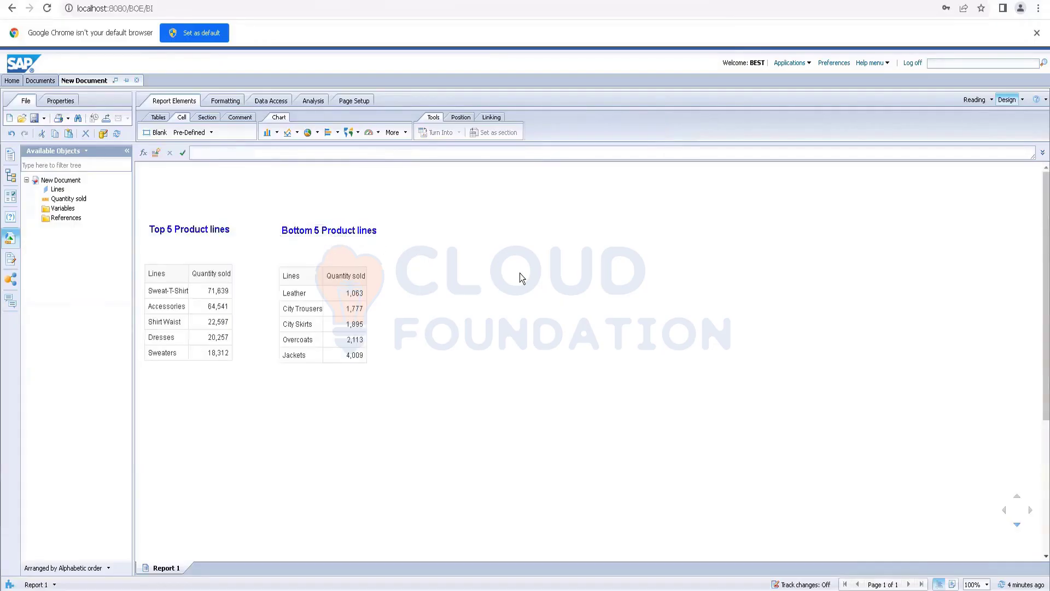
# Rename the report from Report 1 to "Top and Bottom Prodcut Lines".
pyautogui.rightClick(165, 575)
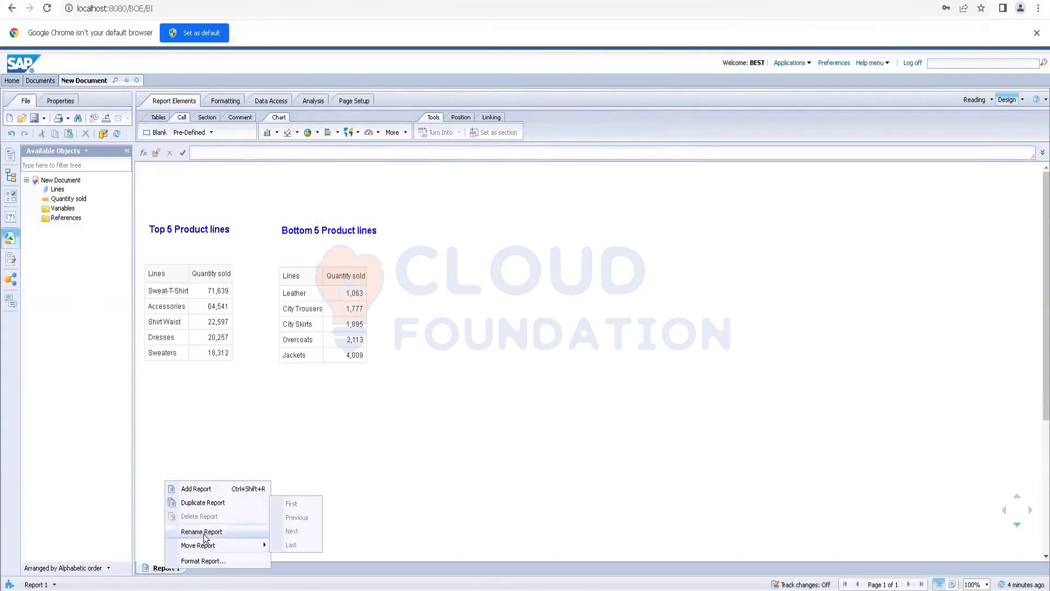
pyautogui.click(203, 533)
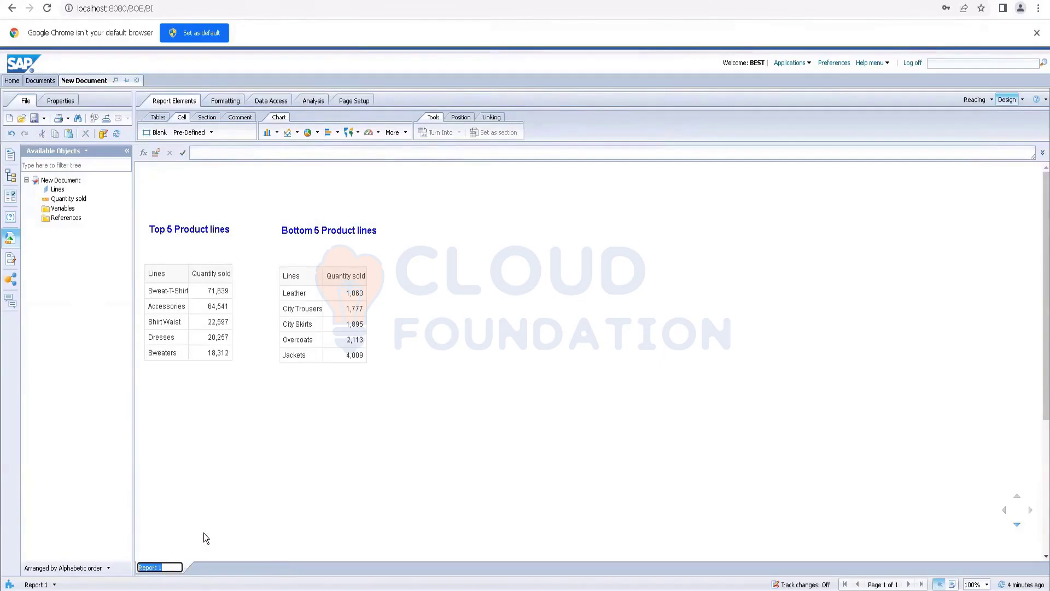
pyautogui.write('Top')
pyautogui.write(' and Bottom')
pyautogui.write(' Prodcut')
pyautogui.write(' Lines')
pyautogui.press('Return')
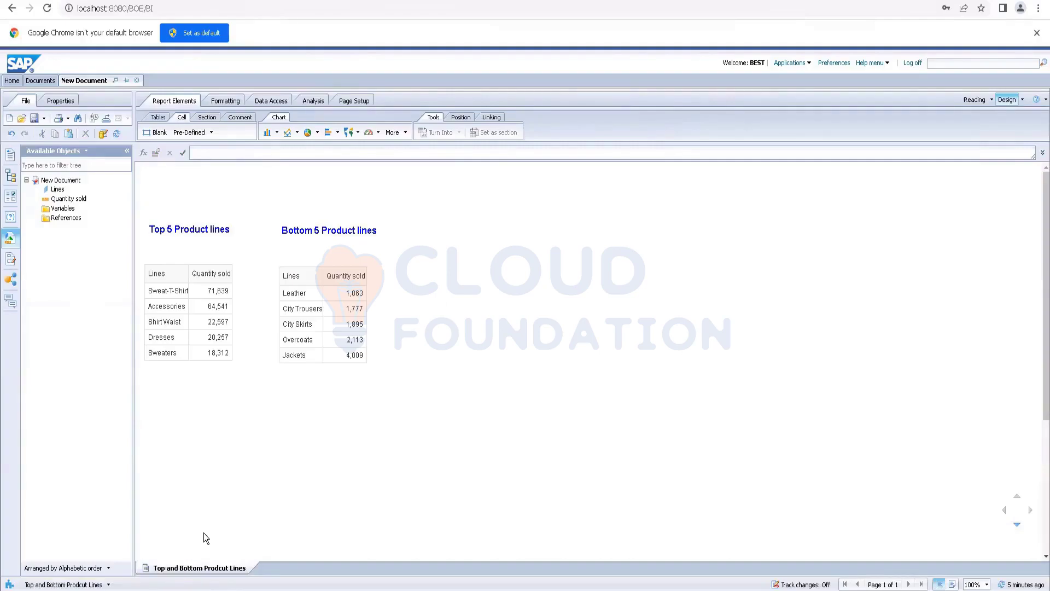
# Correct the misspelled word in the report name so it reads "Top and Bottom Product Lines".
pyautogui.rightClick(227, 567)
pyautogui.click(260, 522)
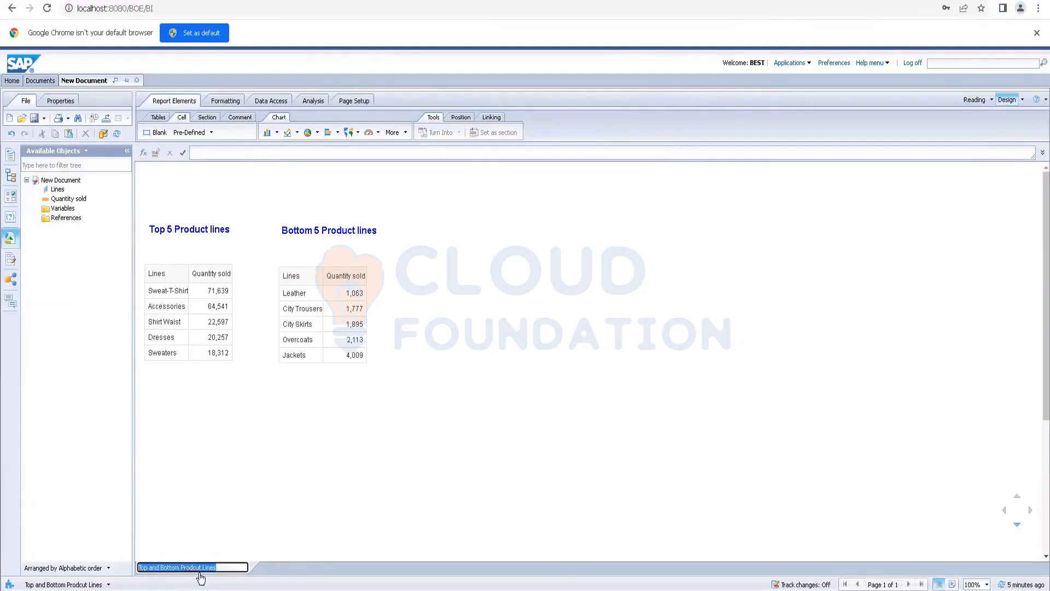
pyautogui.click(198, 568)
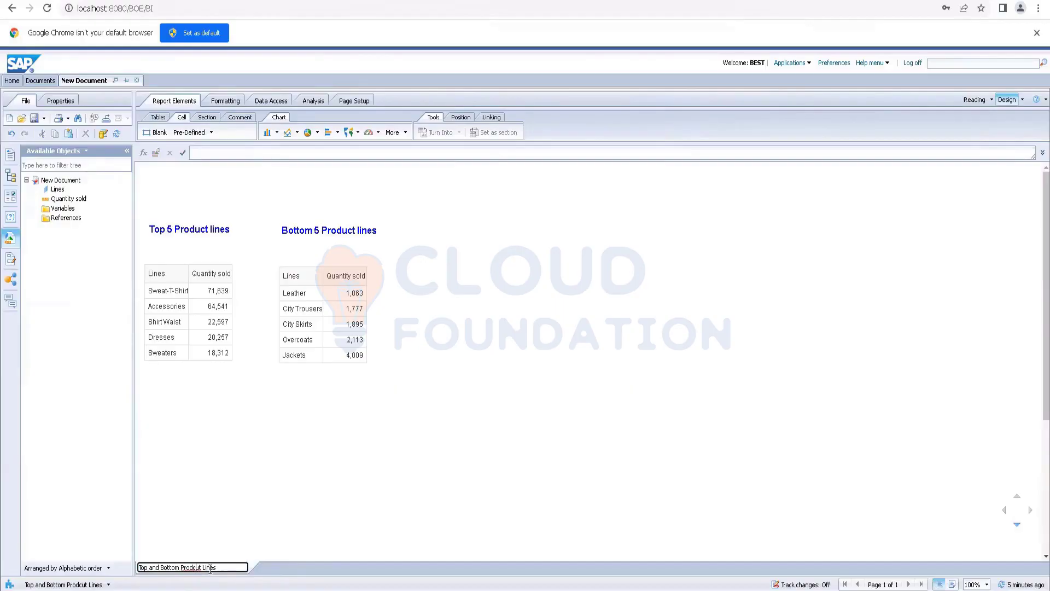
pyautogui.press('BackSpace')
pyautogui.press('BackSpace')
pyautogui.write('uc')
pyautogui.press('Return')
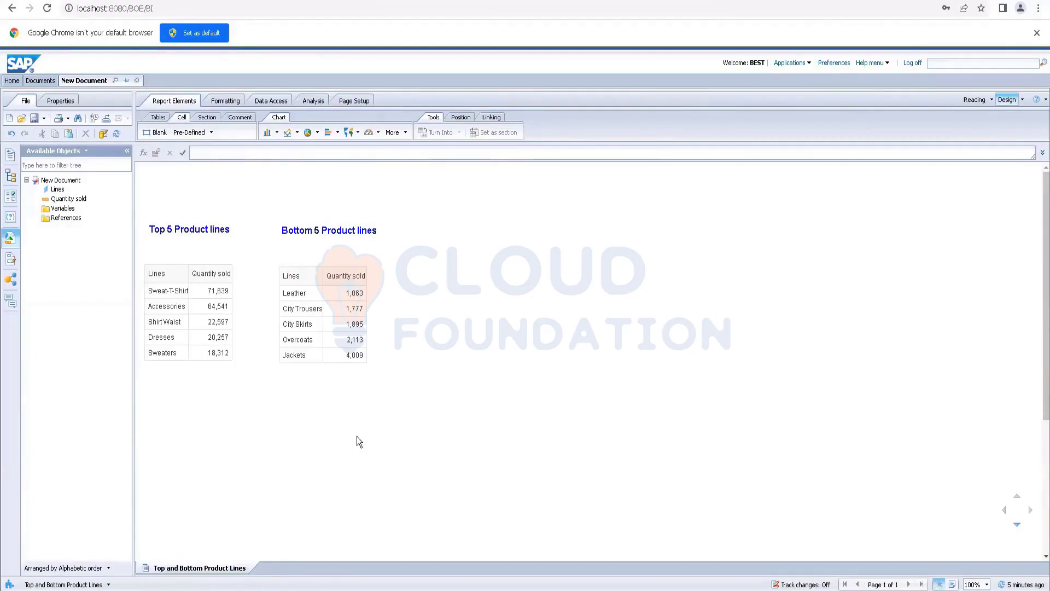
# Save the document under the file name "Ranking" in the personal subfolder just below Aug in the Favorites Folder.
pyautogui.click(46, 120)
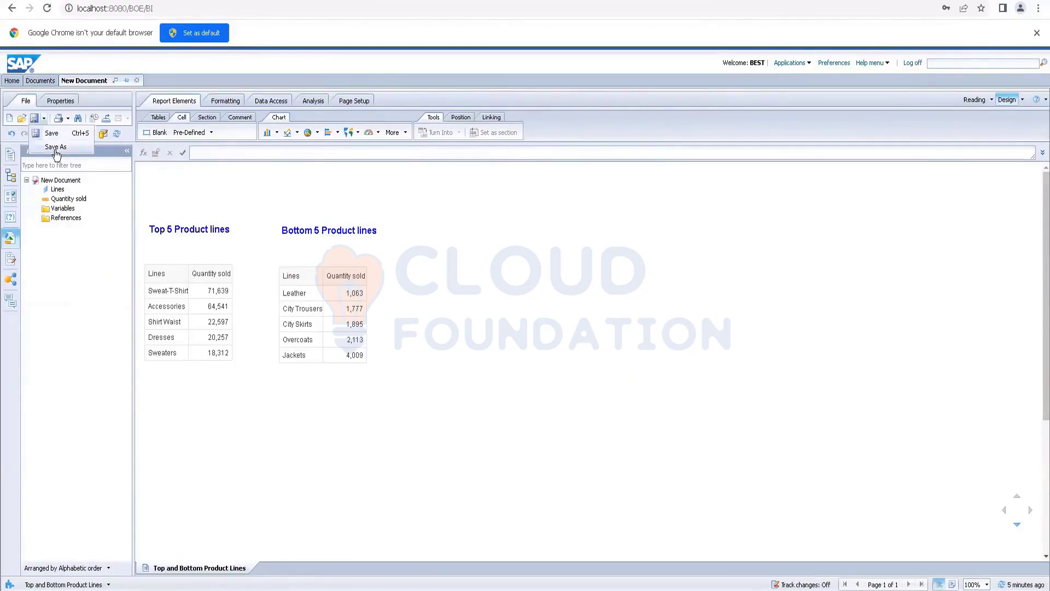
pyautogui.click(55, 150)
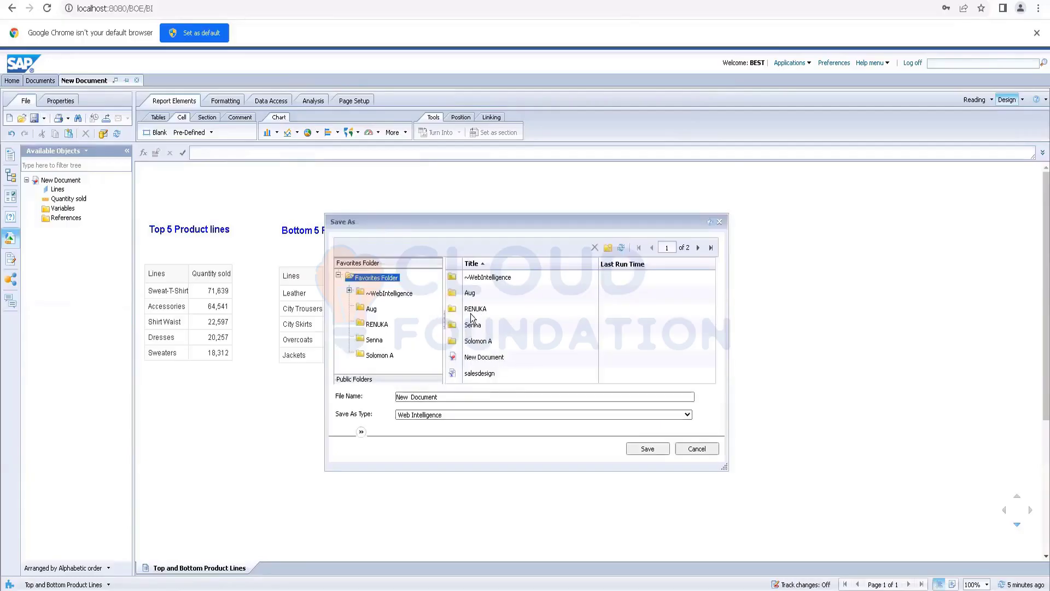
pyautogui.doubleClick(473, 309)
pyautogui.click(440, 400)
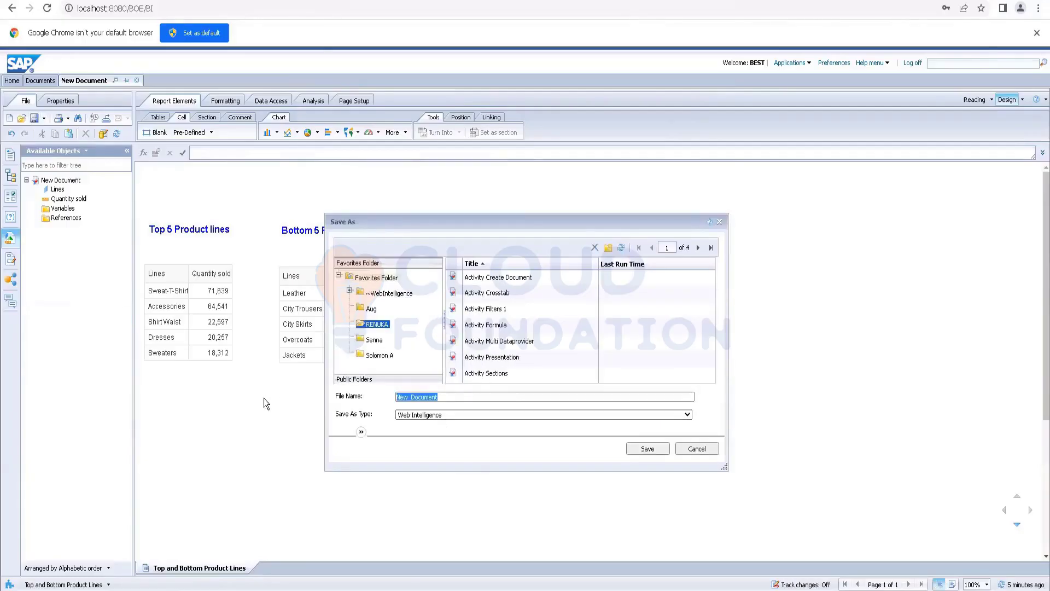
pyautogui.write('Ranking')
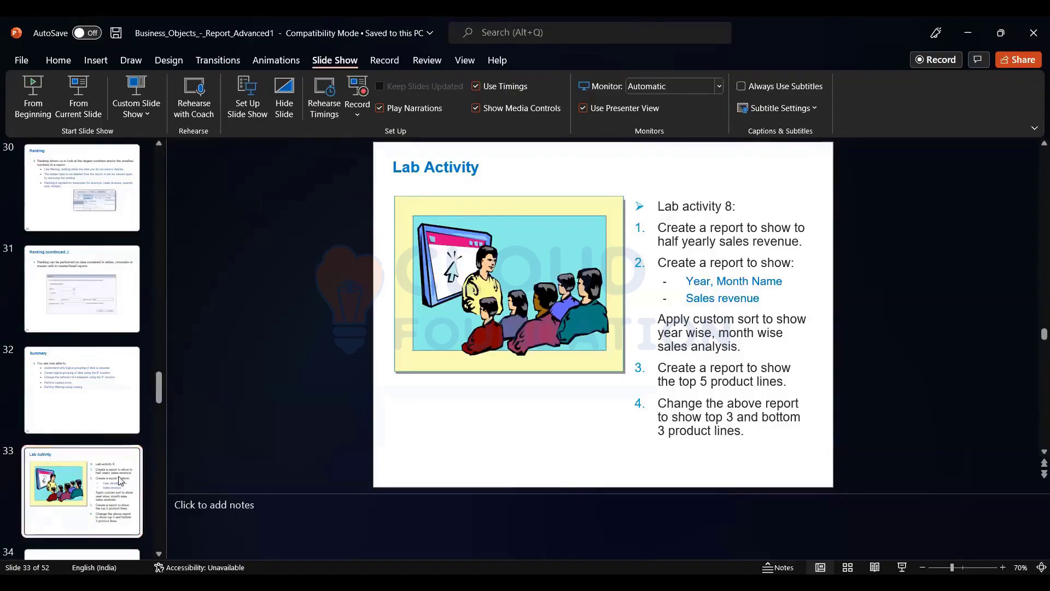
pyautogui.scroll(-3, 109, 481)
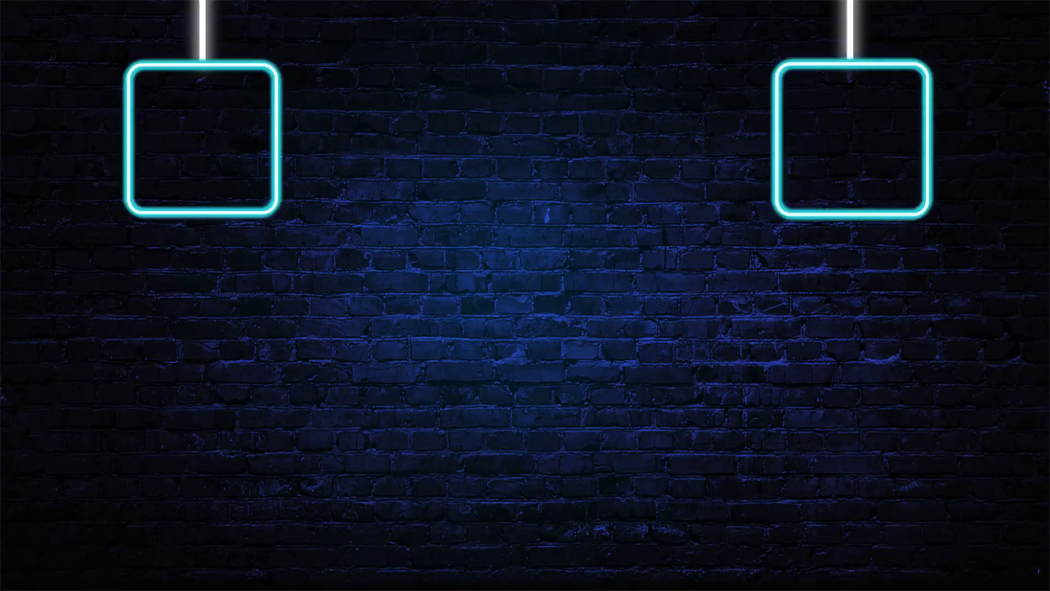